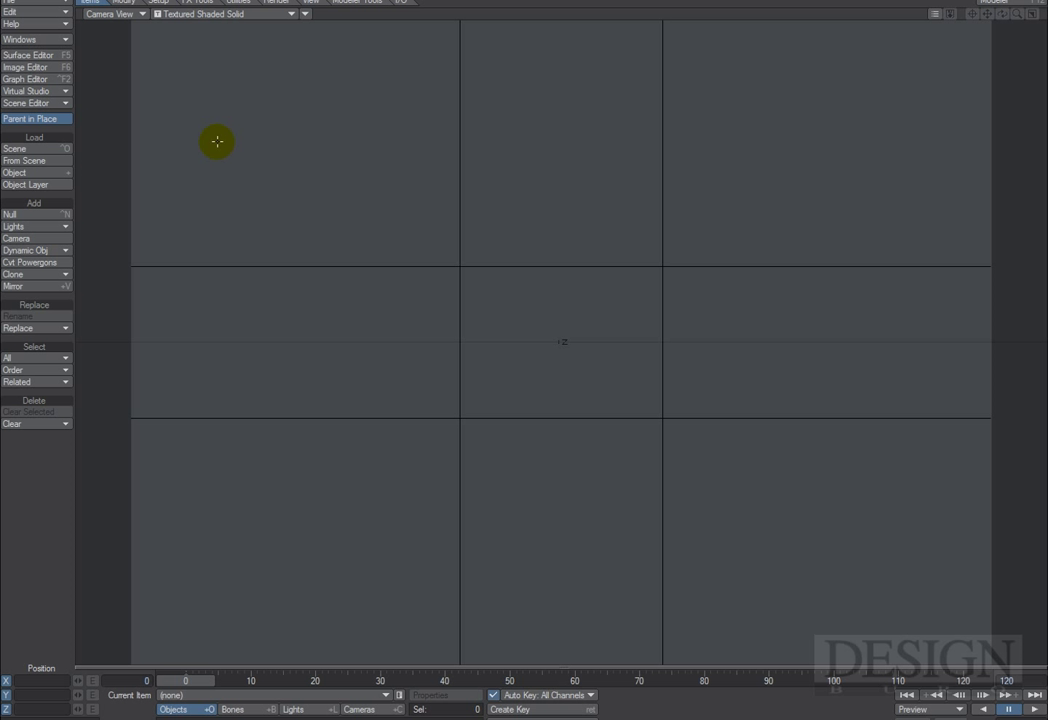
# Load the image P0000002.jpg into the scene through the Image Editor.
pyautogui.click(44, 67)
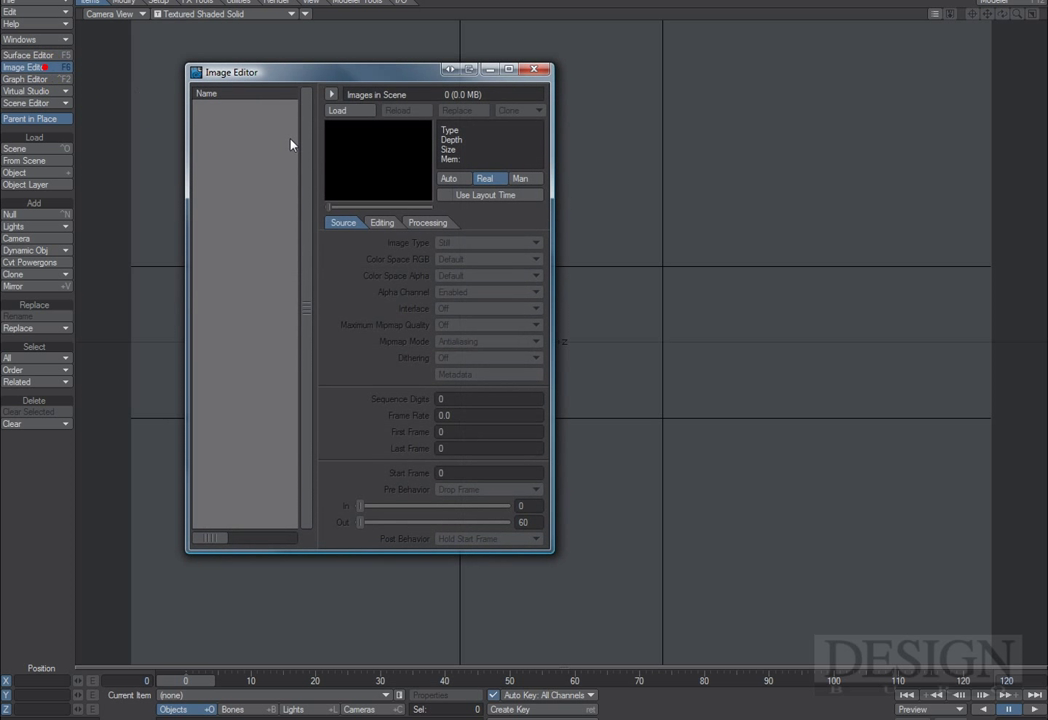
pyautogui.click(362, 112)
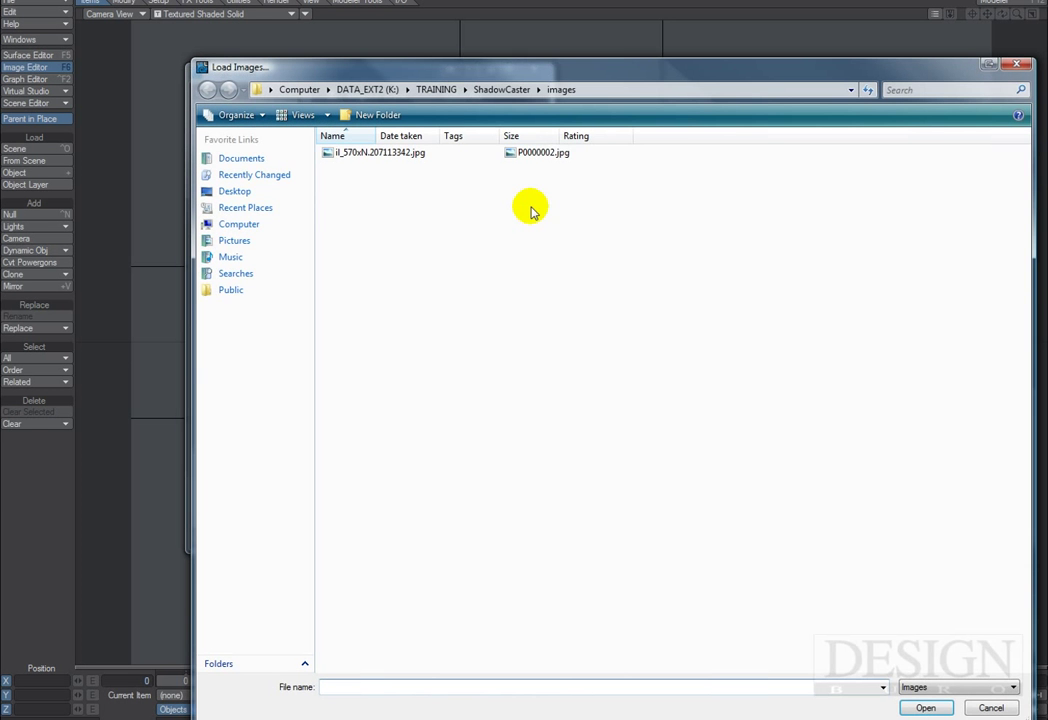
pyautogui.click(541, 155)
pyautogui.doubleClick(541, 155)
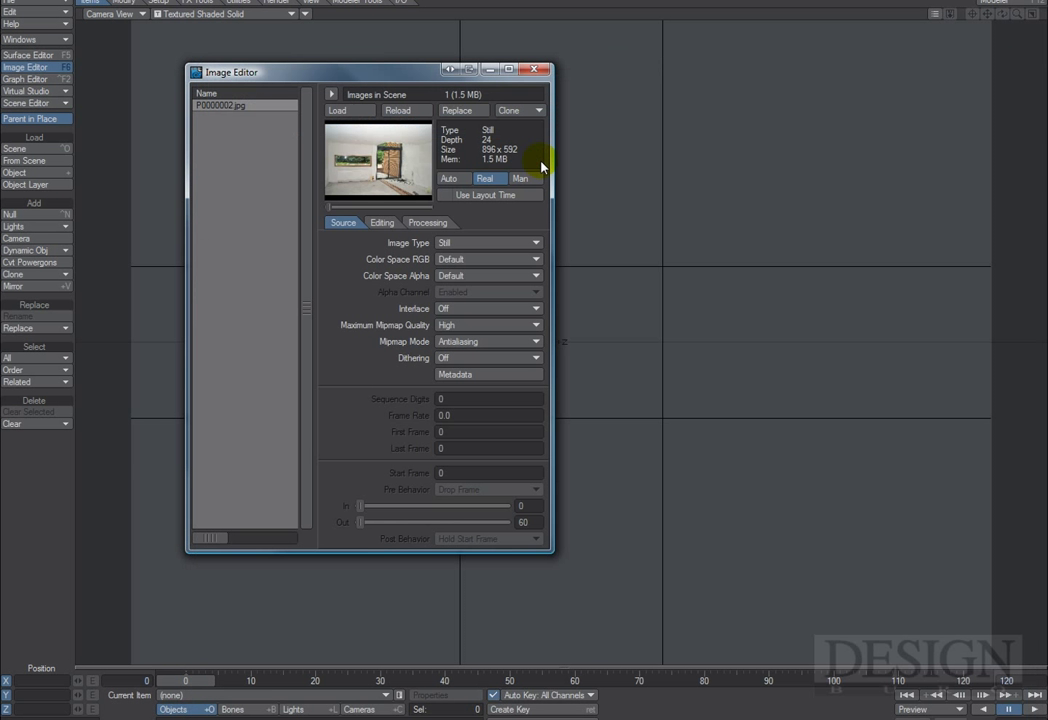
# View the loaded room photo in its own image window, and close it and the Image Editor.
pyautogui.doubleClick(386, 165)
pyautogui.moveTo(493, 61)
pyautogui.mouseDown()
pyautogui.moveTo(491, 51)
pyautogui.moveTo(491, 112)
pyautogui.moveTo(480, 75)
pyautogui.mouseUp()
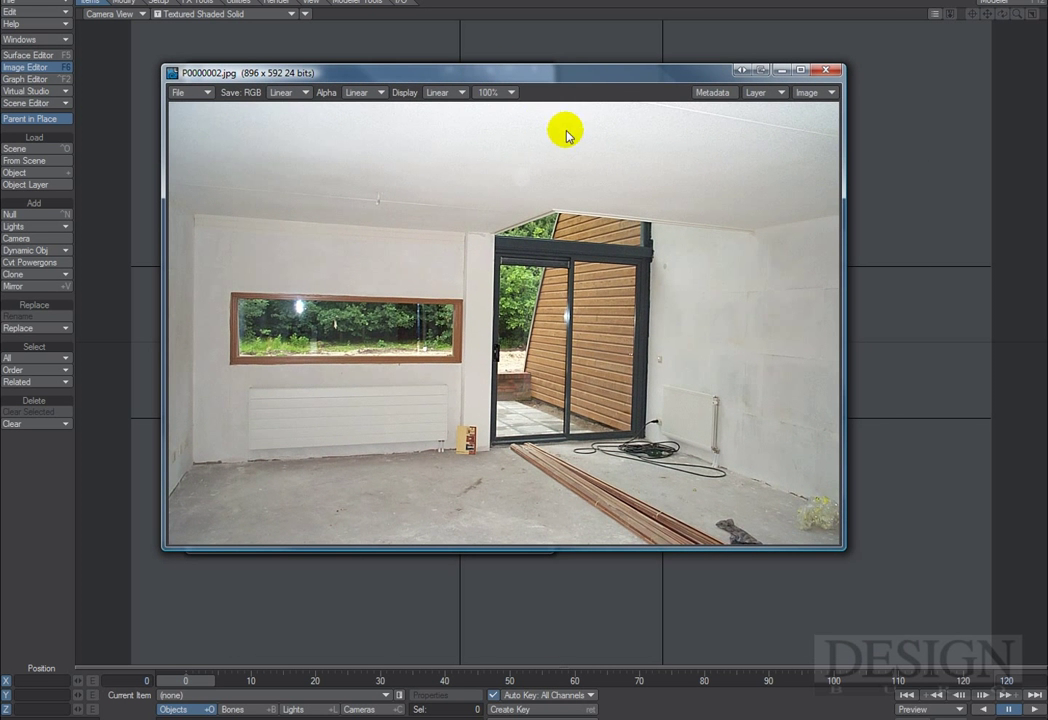
pyautogui.click(827, 71)
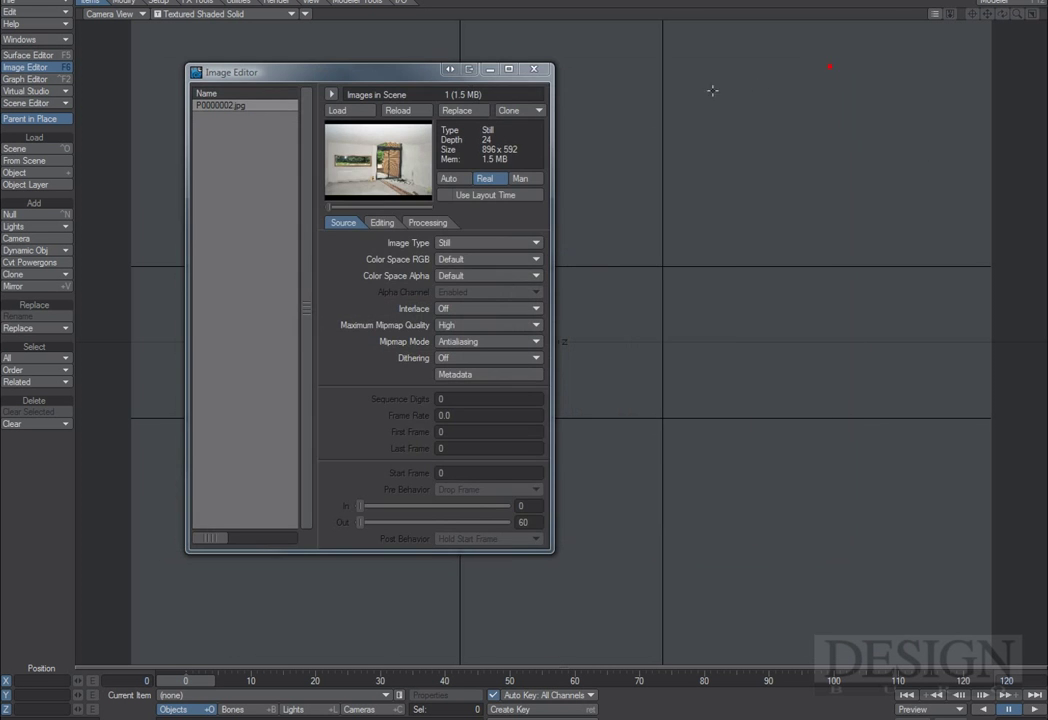
pyautogui.click(533, 71)
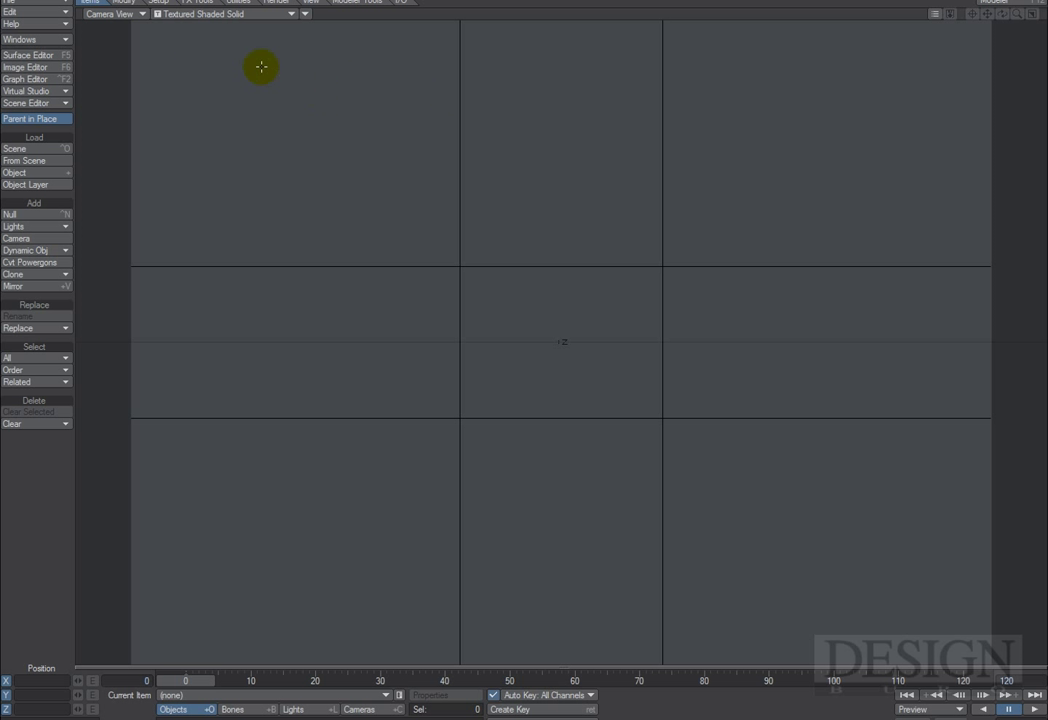
# Set P0000002.jpg as the background image in the compositing options.
pyautogui.click(45, 39)
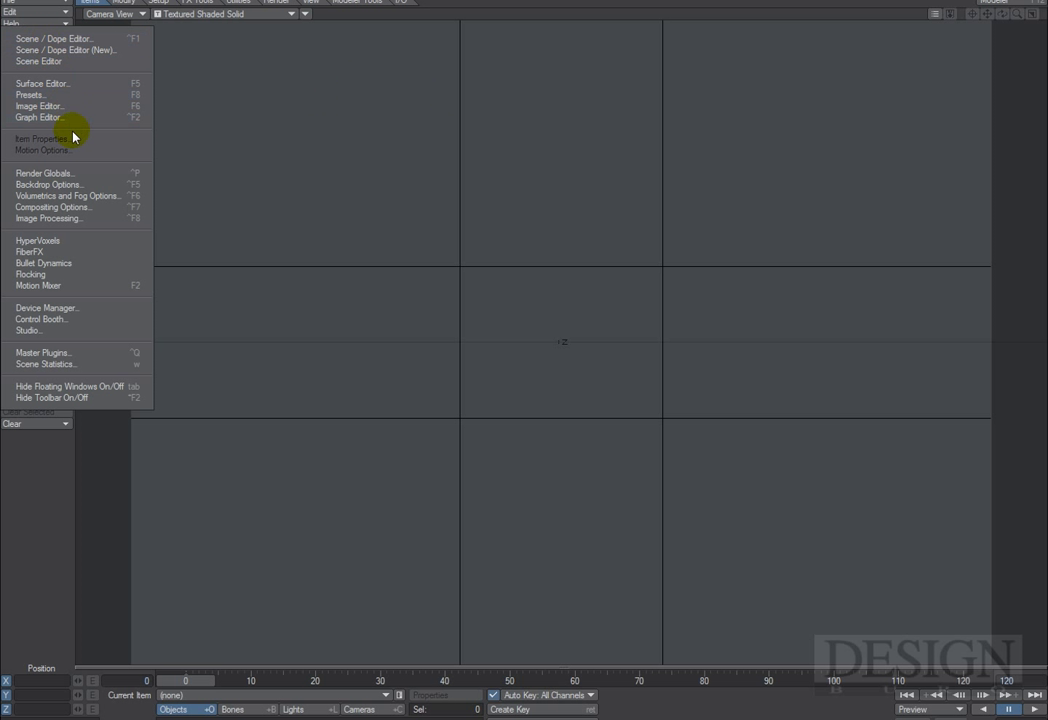
pyautogui.click(79, 211)
pyautogui.click(490, 218)
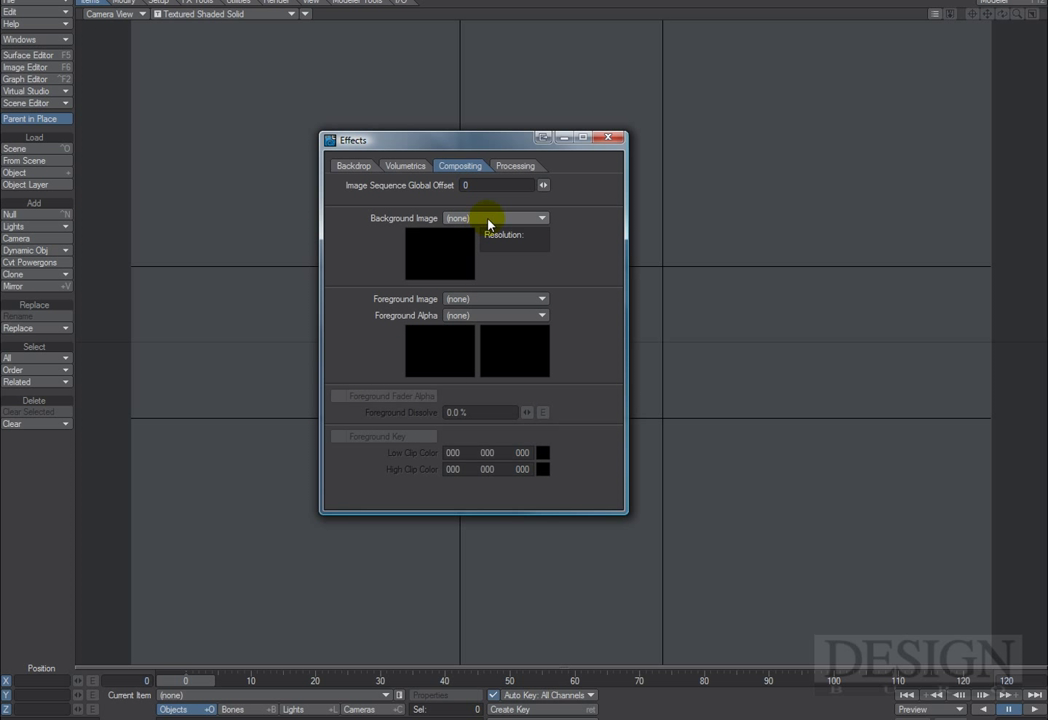
pyautogui.moveTo(504, 222); pyautogui.dragTo(508, 230)
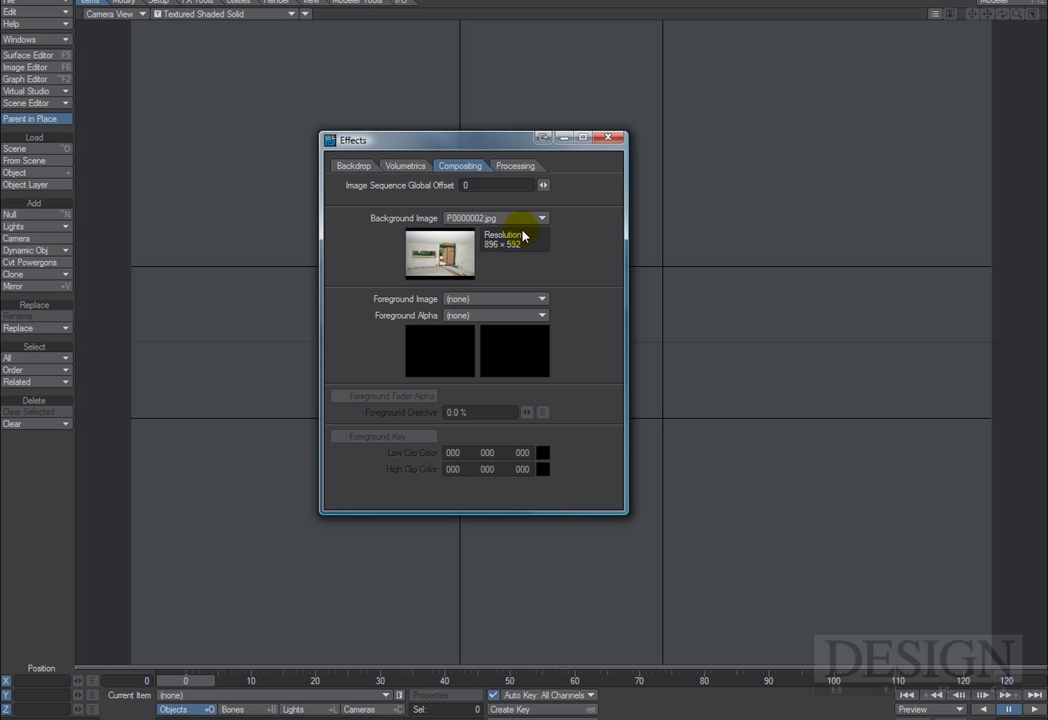
# Add an Image World environment to the backdrop with P0000002.jpg as its light probe image, and close the effects settings.
pyautogui.click(353, 166)
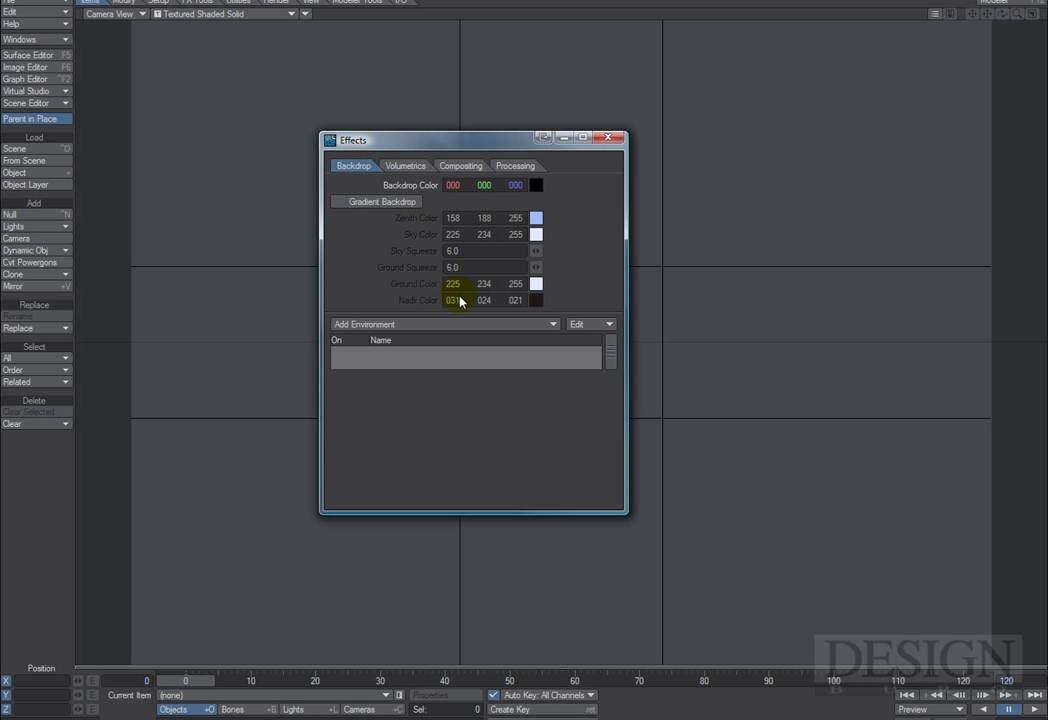
pyautogui.click(451, 324)
pyautogui.click(451, 329)
pyautogui.click(458, 352)
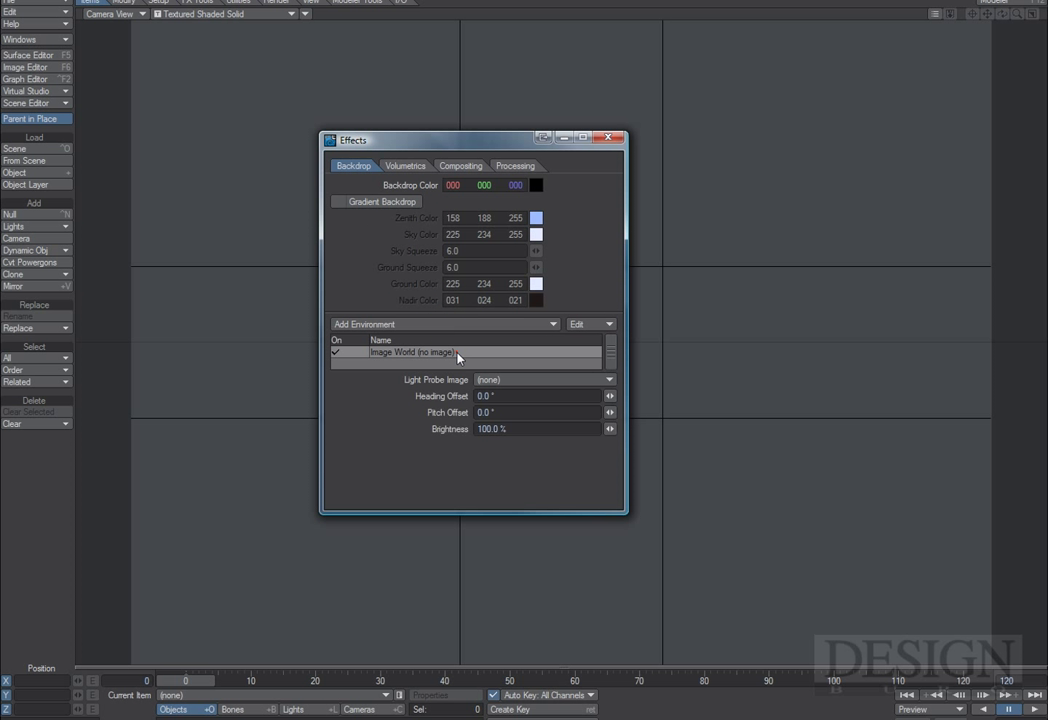
pyautogui.click(515, 379)
pyautogui.click(520, 397)
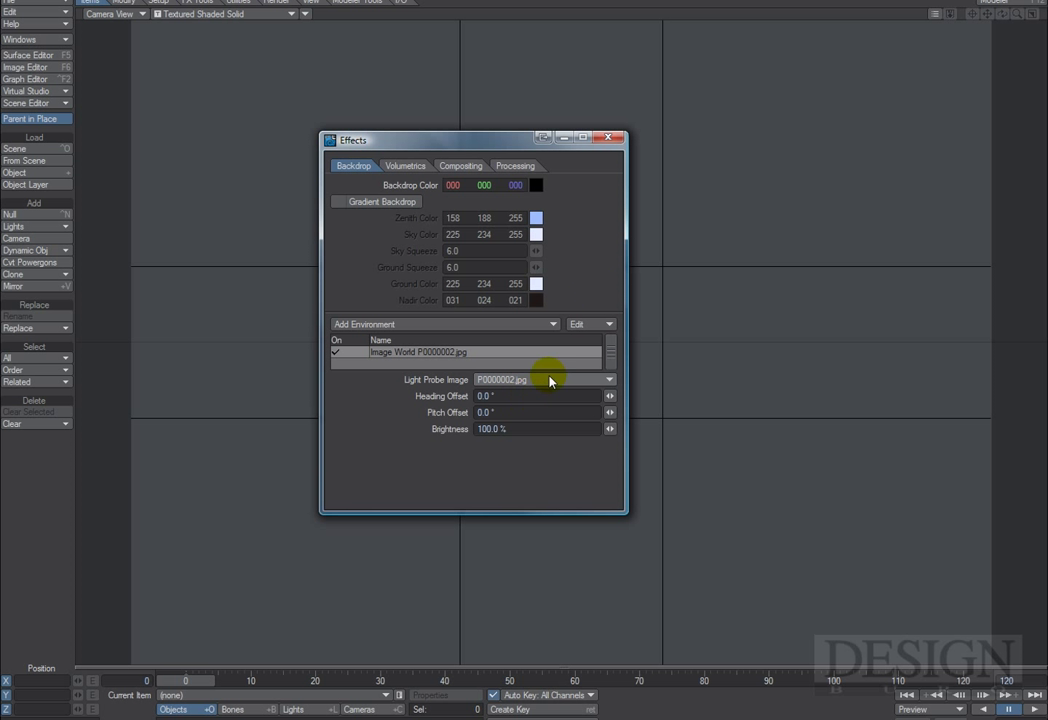
pyautogui.click(607, 142)
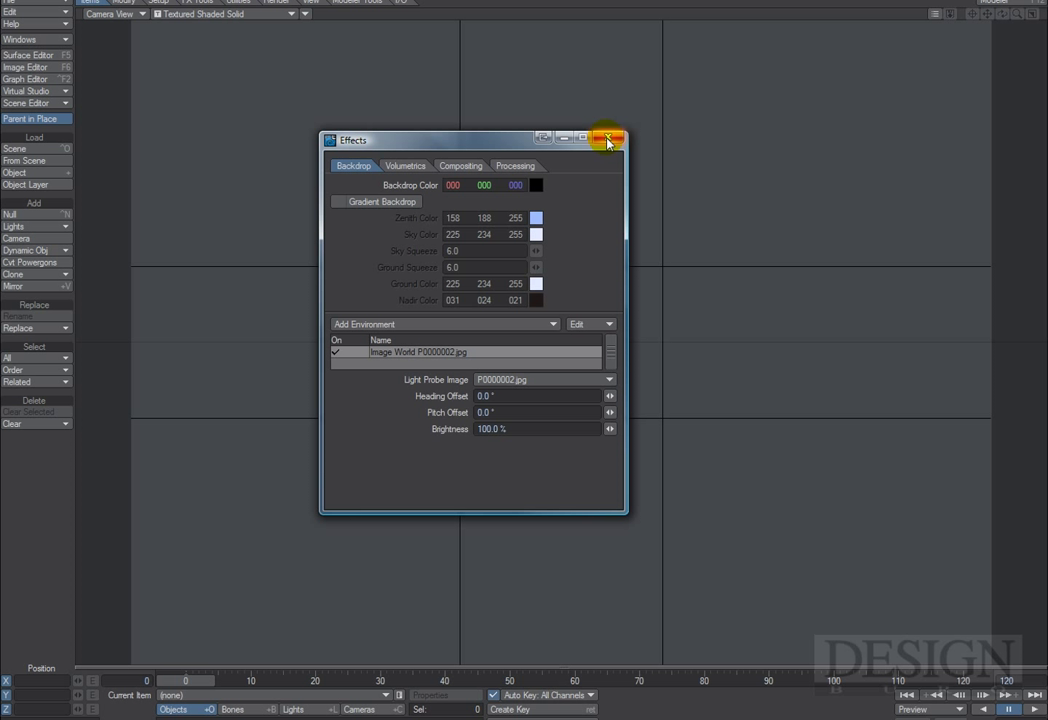
pyautogui.click(607, 141)
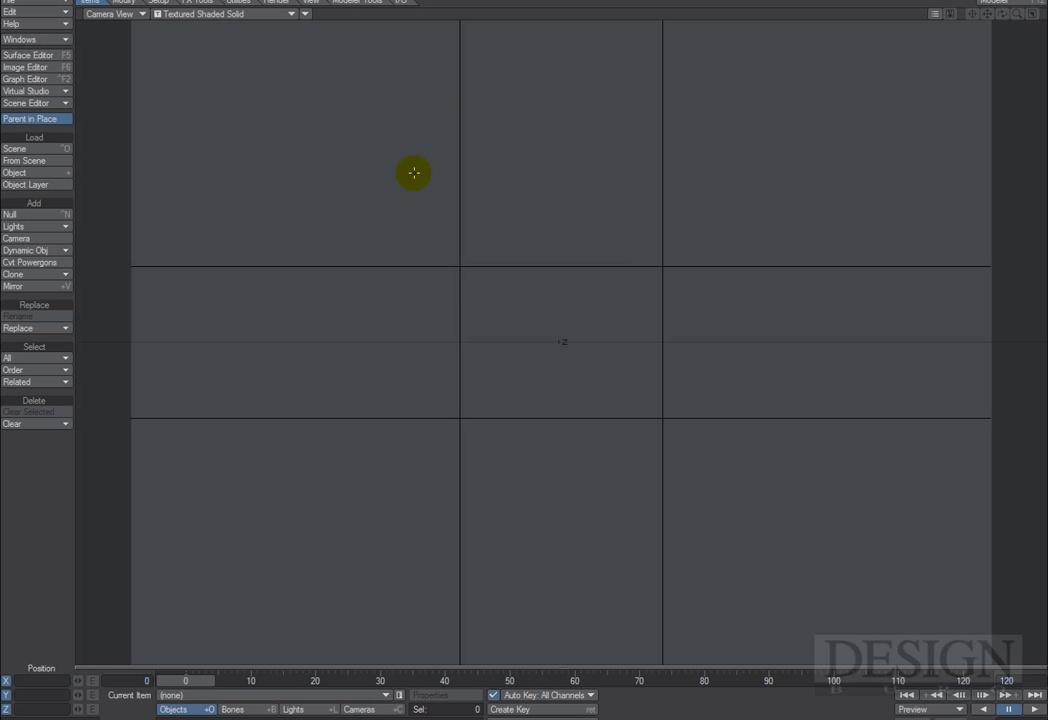
# Open the scene camera's properties and change its type to Real Lens Camera.
pyautogui.click(362, 707)
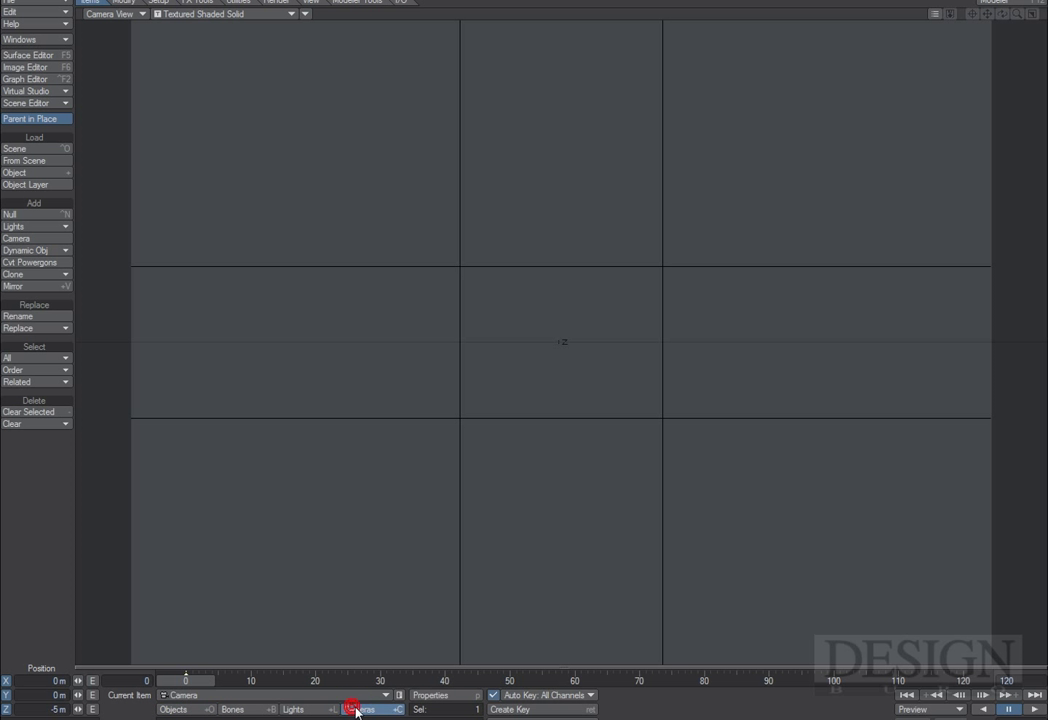
pyautogui.click(432, 695)
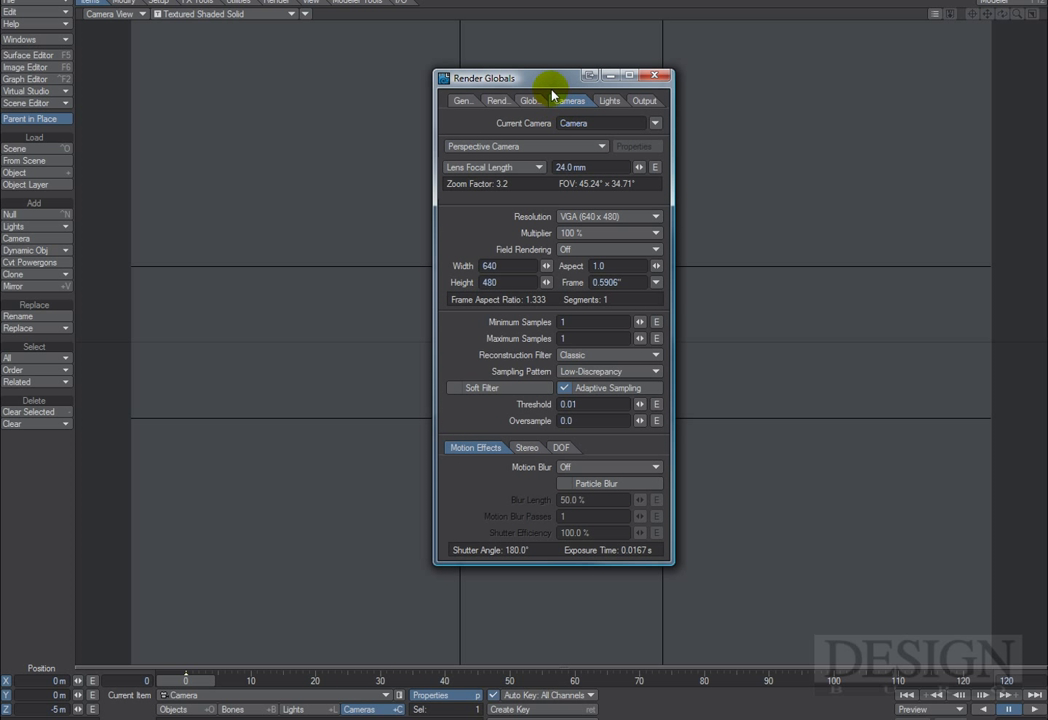
pyautogui.moveTo(548, 86); pyautogui.dragTo(476, 73)
pyautogui.click(493, 136)
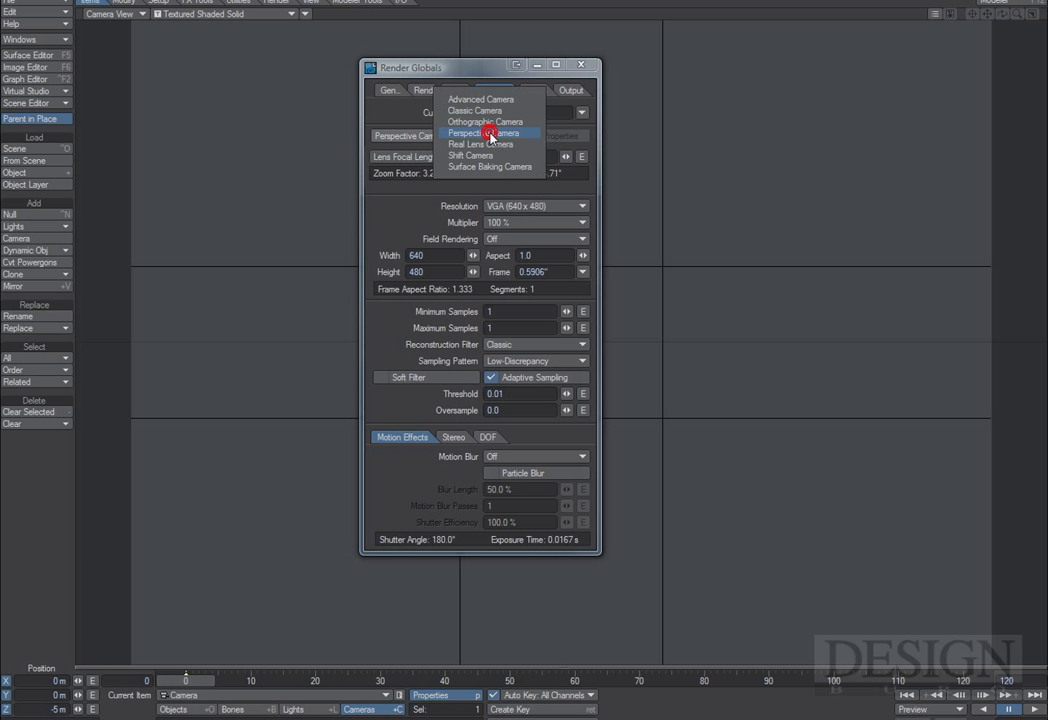
pyautogui.click(492, 145)
# Apply camera settings from the image P0000002.jpg with "Do not use fstop", and close the Real Lens Camera properties.
pyautogui.click(493, 346)
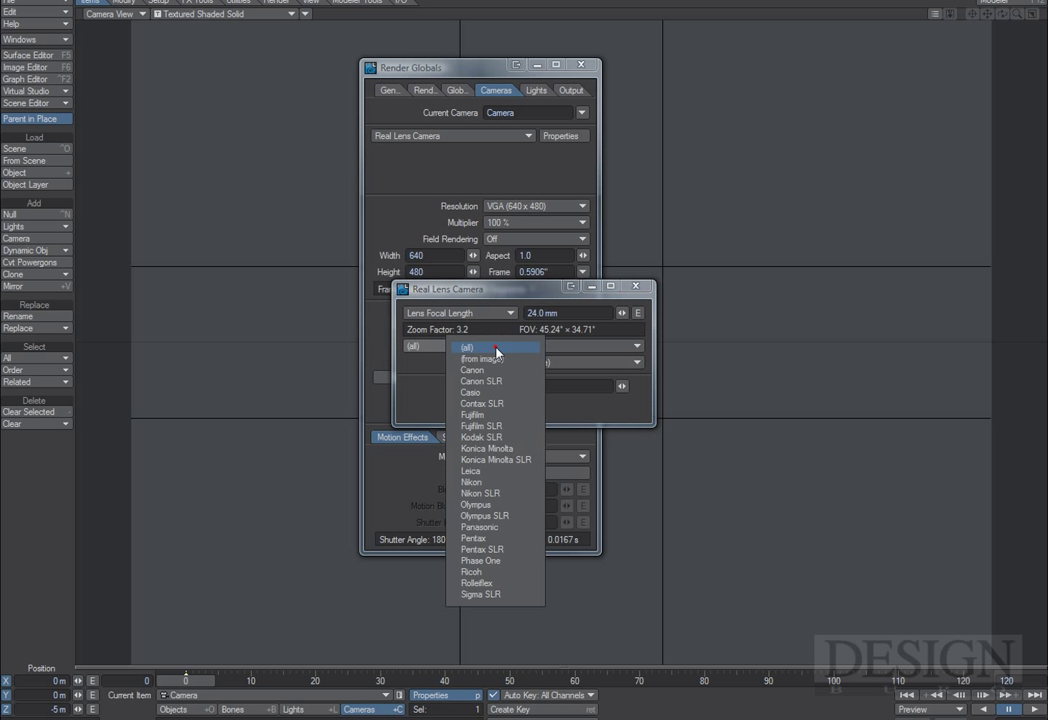
pyautogui.click(498, 358)
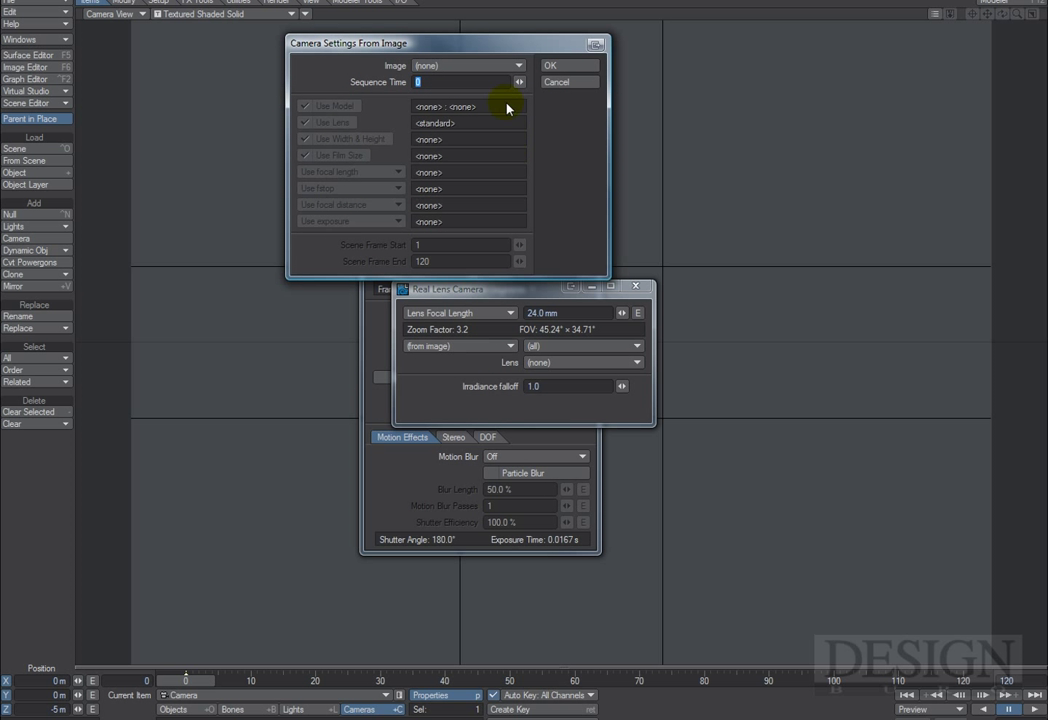
pyautogui.click(493, 66)
pyautogui.click(491, 78)
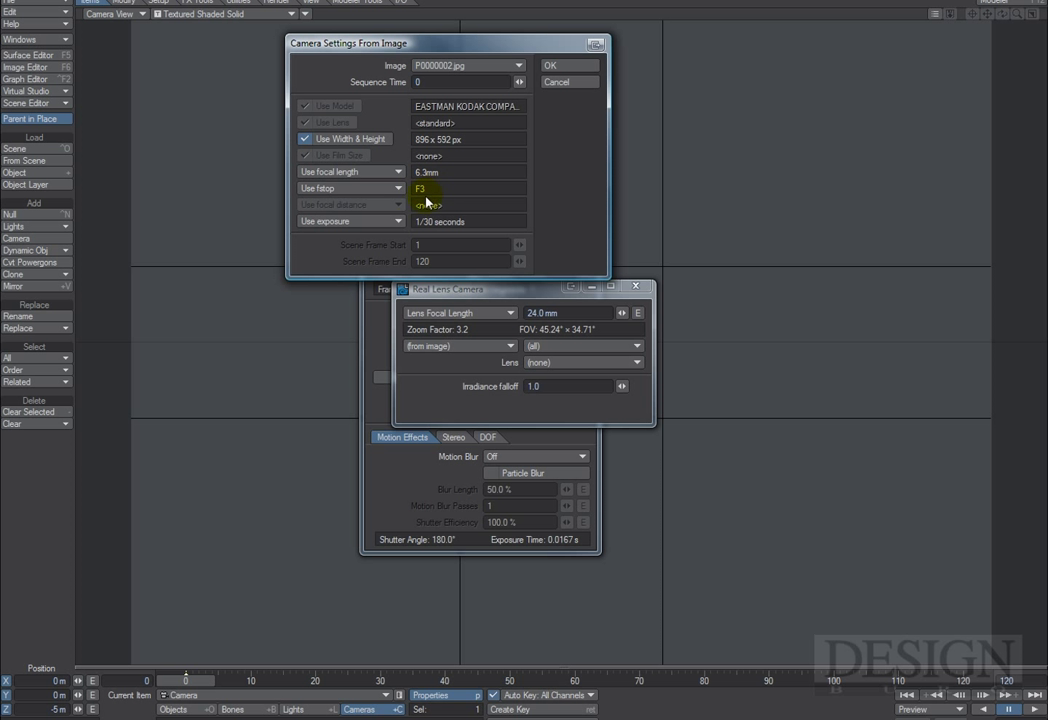
pyautogui.click(379, 190)
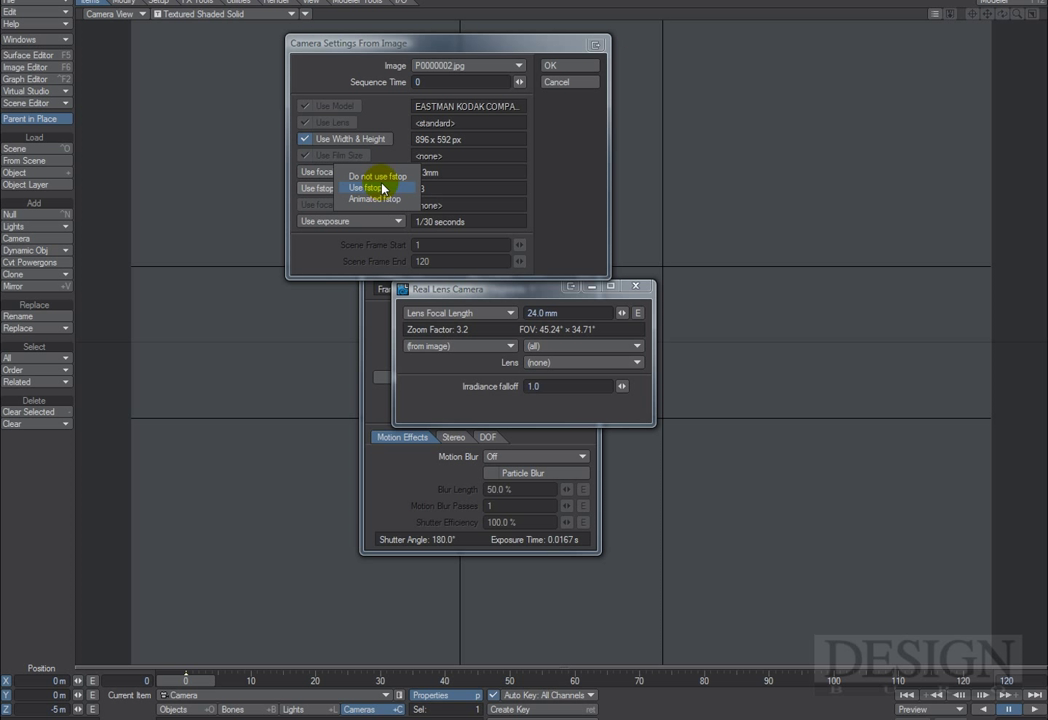
pyautogui.click(377, 176)
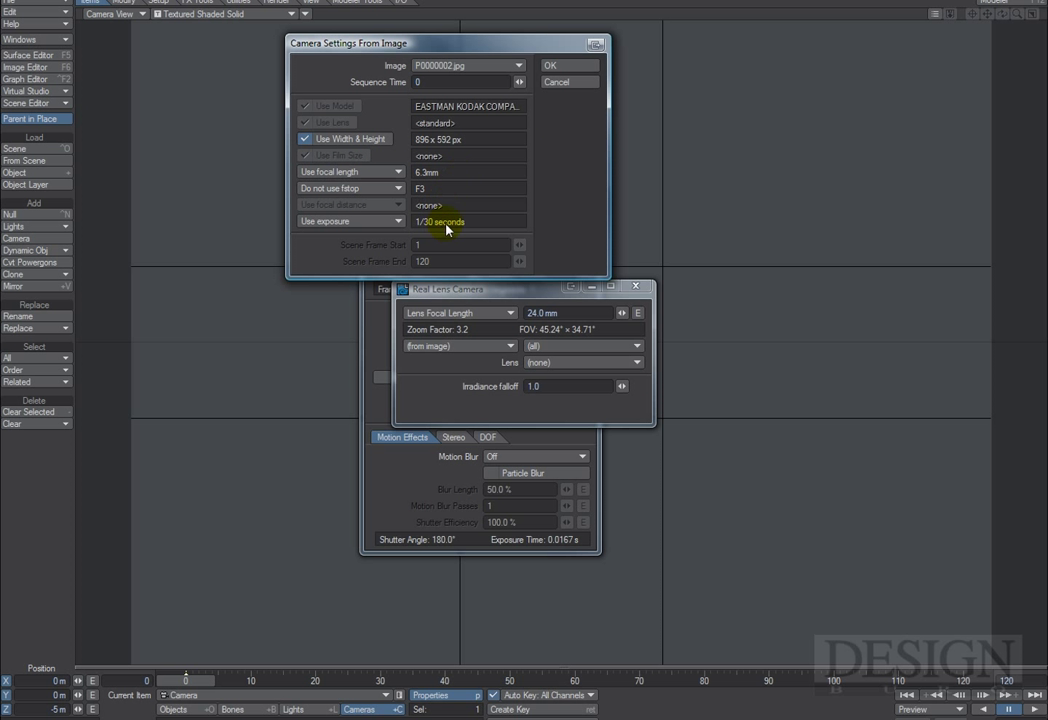
pyautogui.click(556, 72)
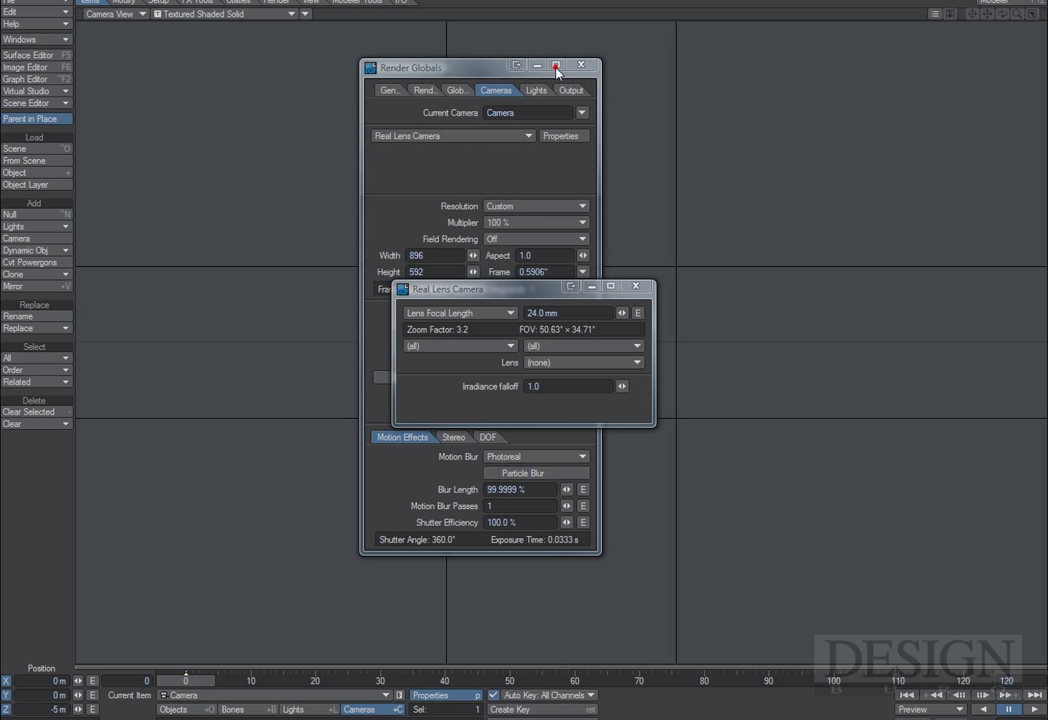
pyautogui.click(636, 287)
# Configure the camera with 10 maximum samples, an oversample of 0.6 and motion blur off.
pyautogui.click(552, 327)
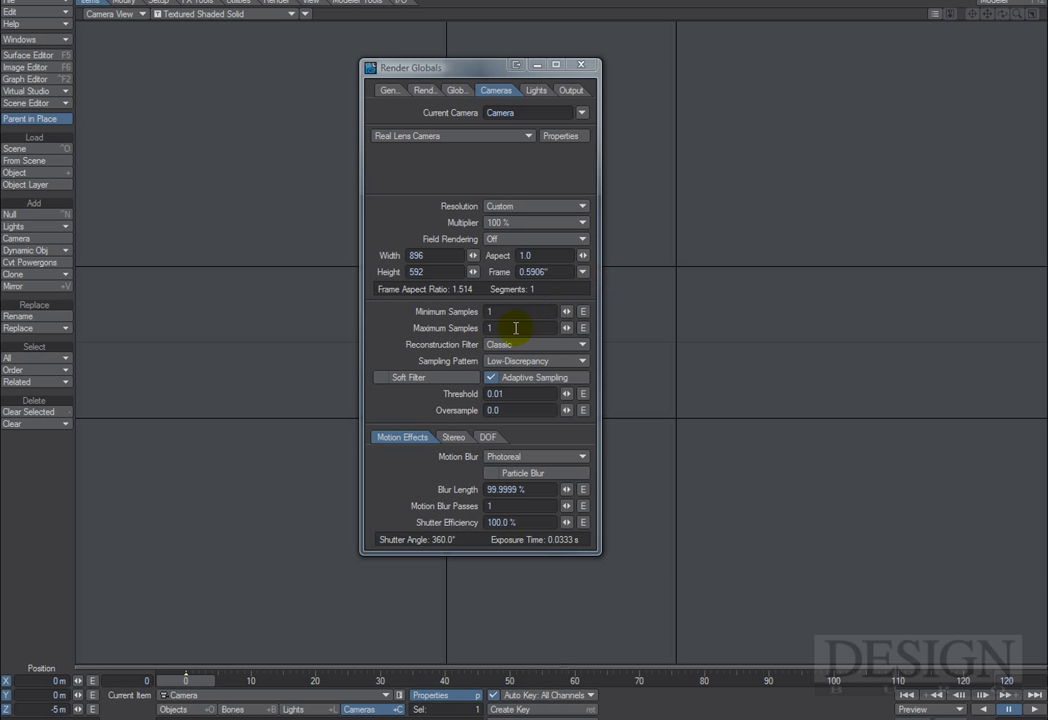
pyautogui.write('0')
pyautogui.press('Return')
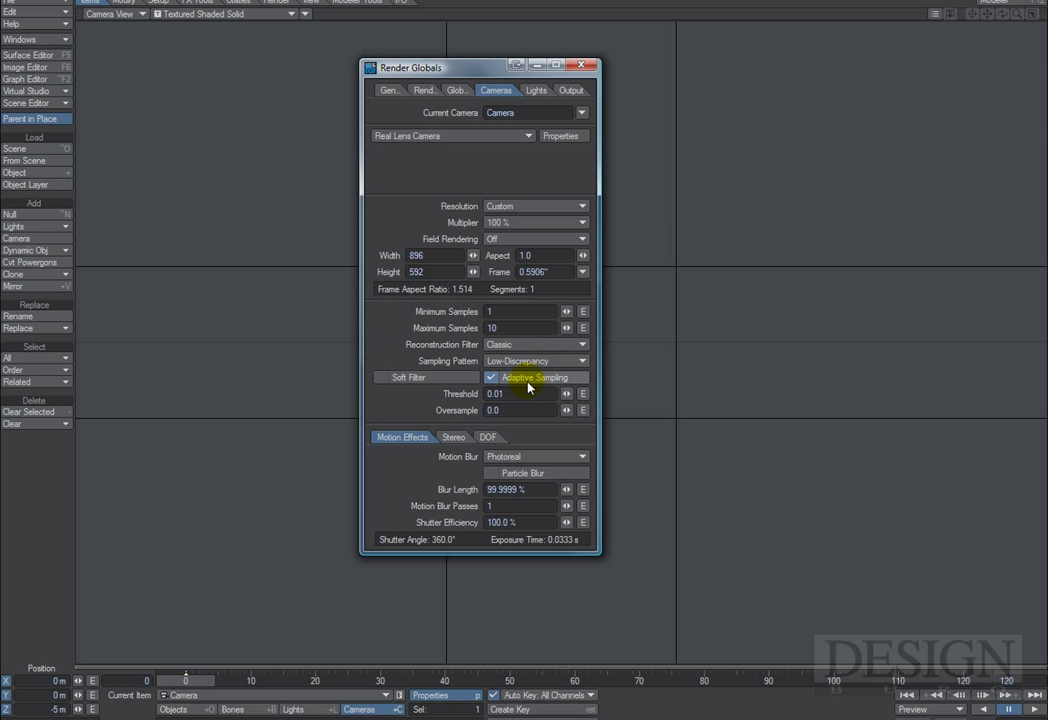
pyautogui.click(509, 410)
pyautogui.click(533, 456)
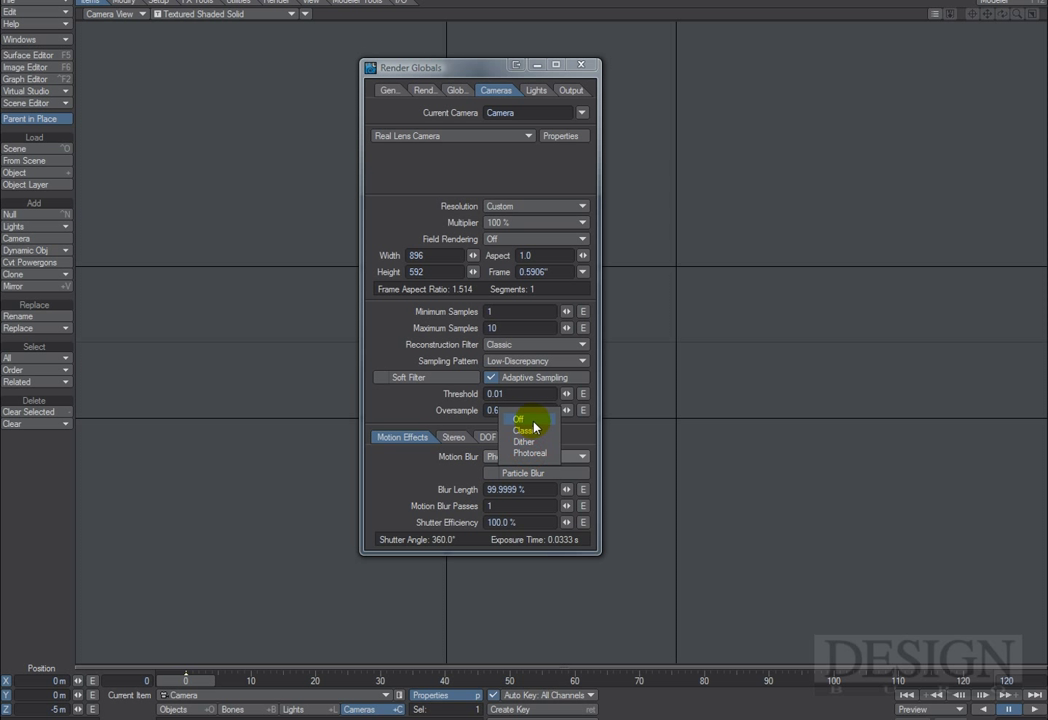
pyautogui.click(533, 424)
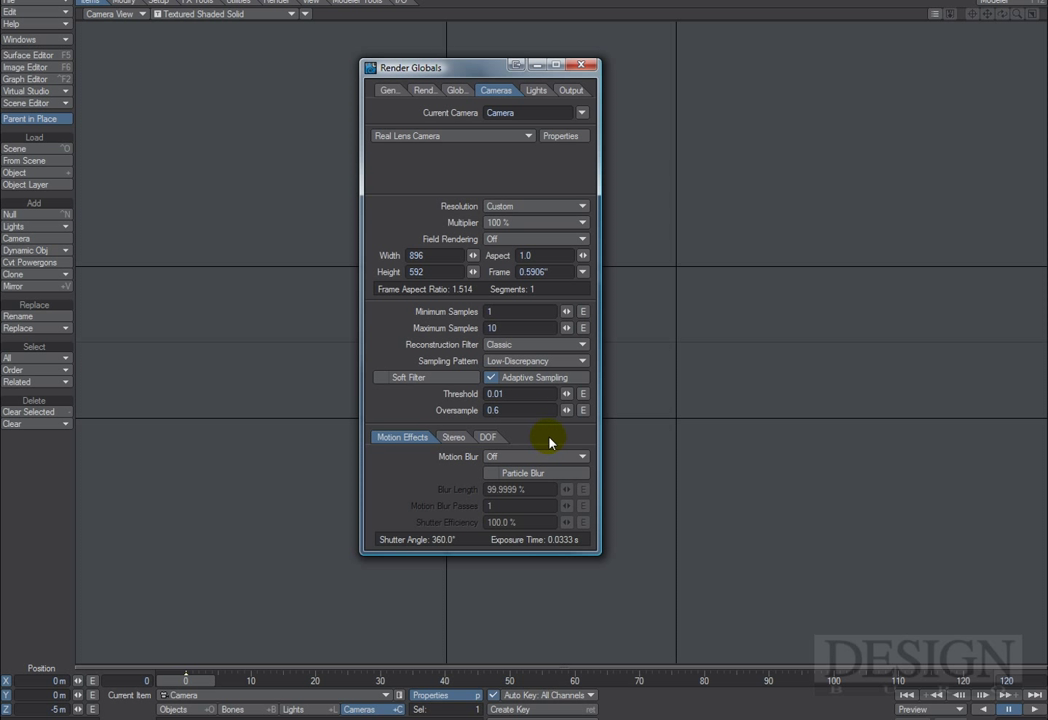
# Enable depth of field for the camera and disable it again.
pyautogui.click(487, 438)
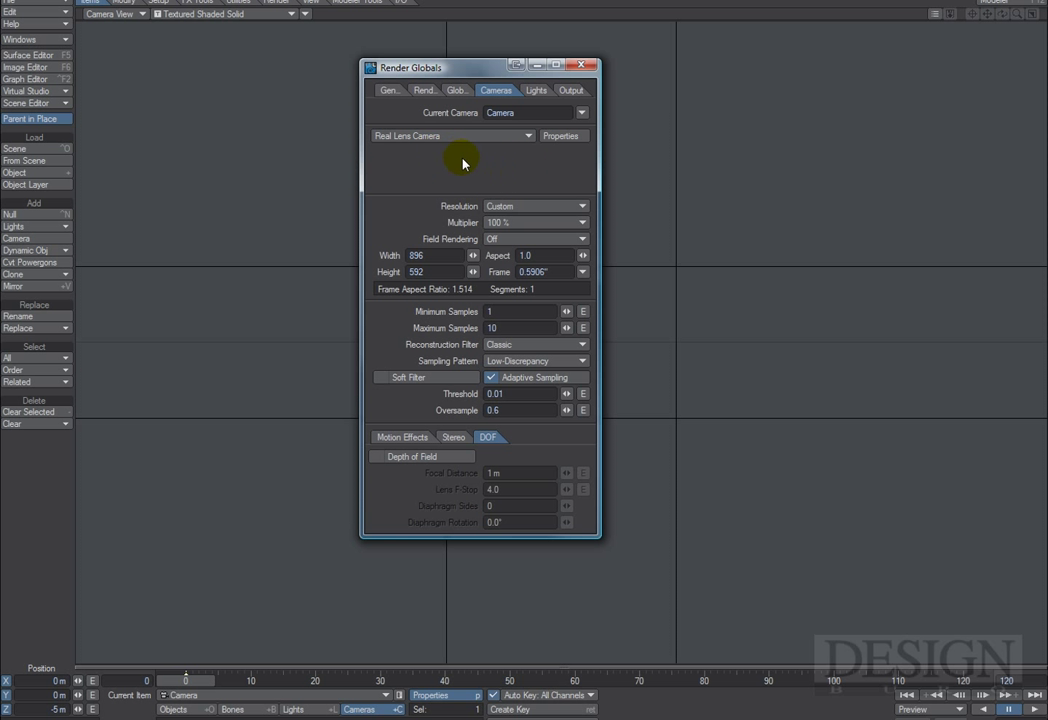
pyautogui.click(377, 457)
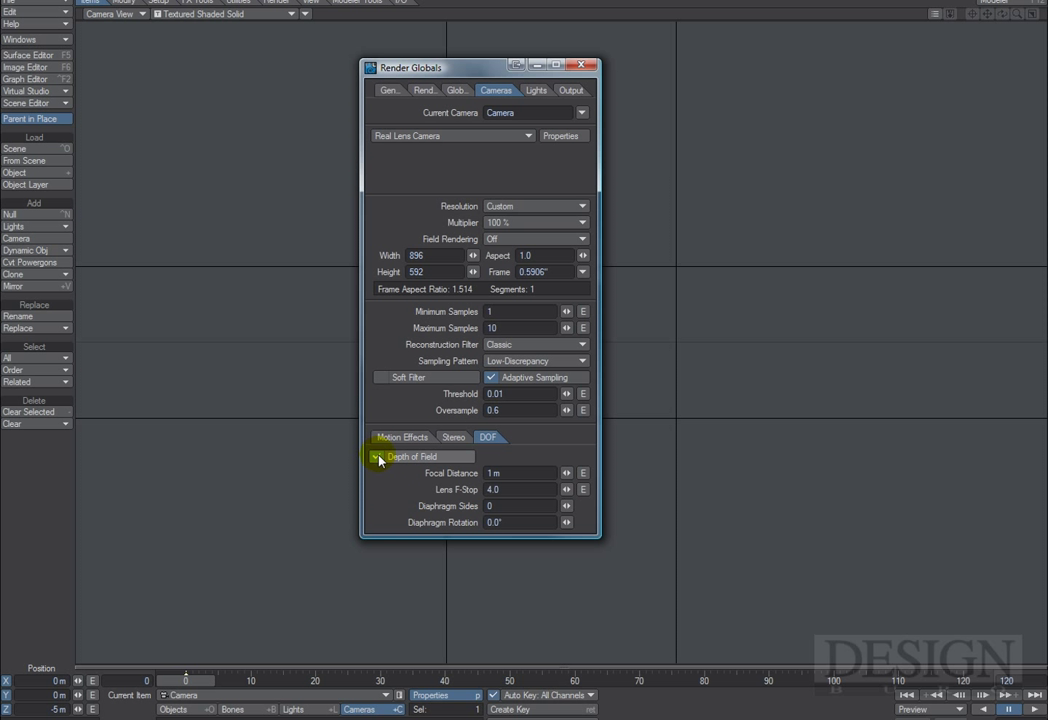
pyautogui.click(378, 458)
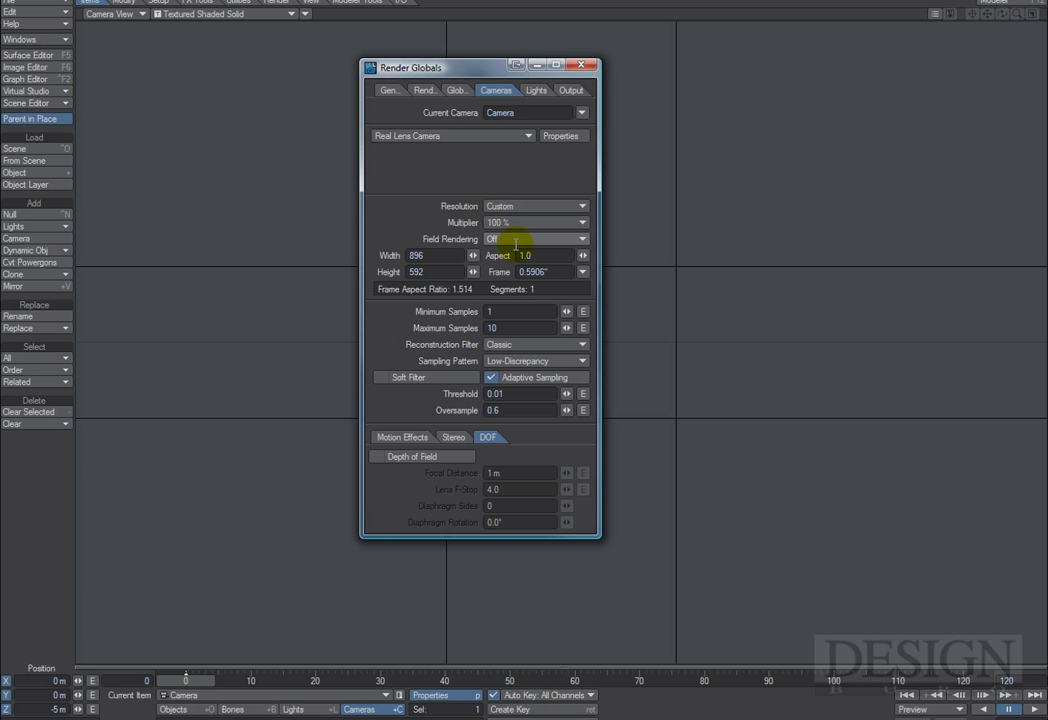
# Disable Render Lines in the render settings, and enable radiosity with 3 indirect bounces.
pyautogui.click(424, 90)
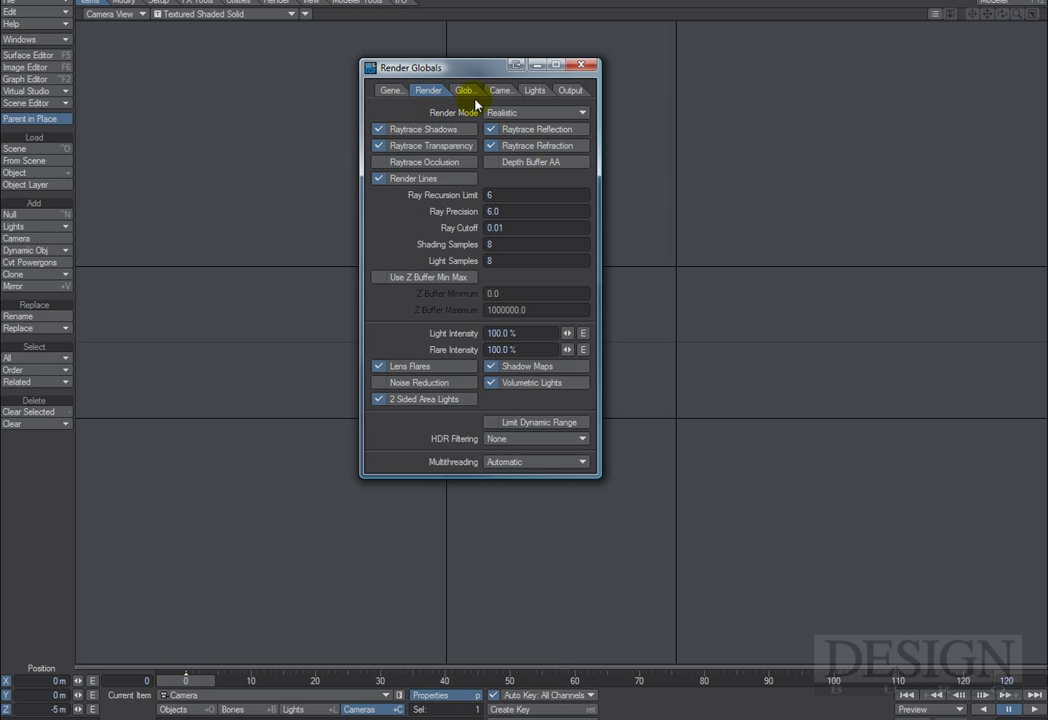
pyautogui.click(380, 178)
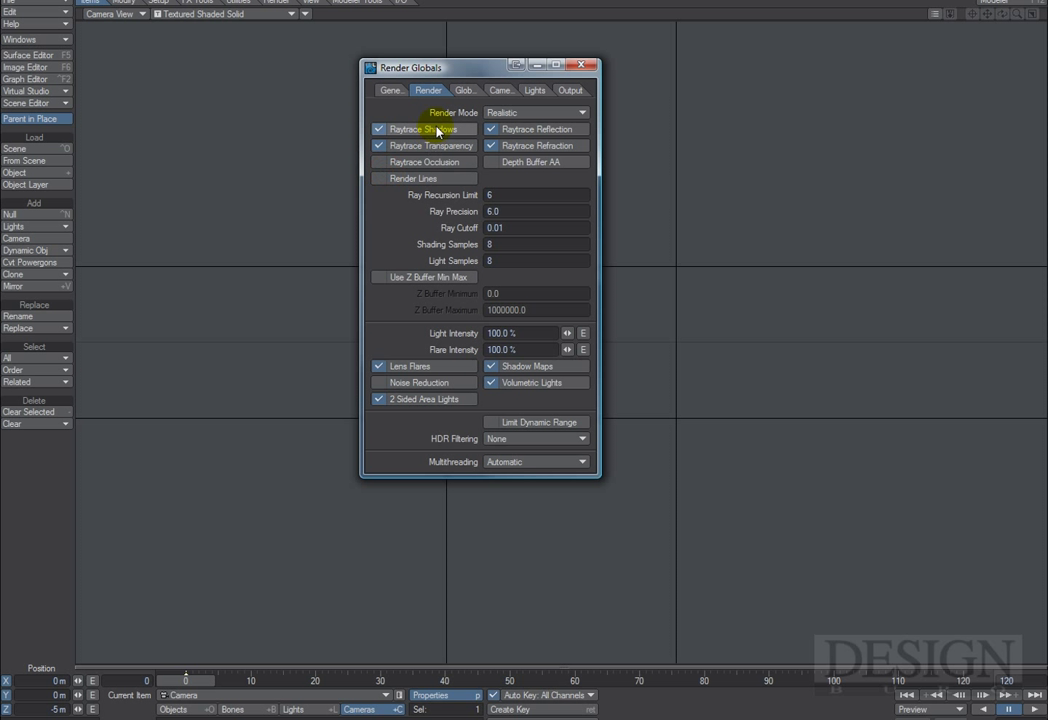
pyautogui.click(458, 92)
pyautogui.click(379, 112)
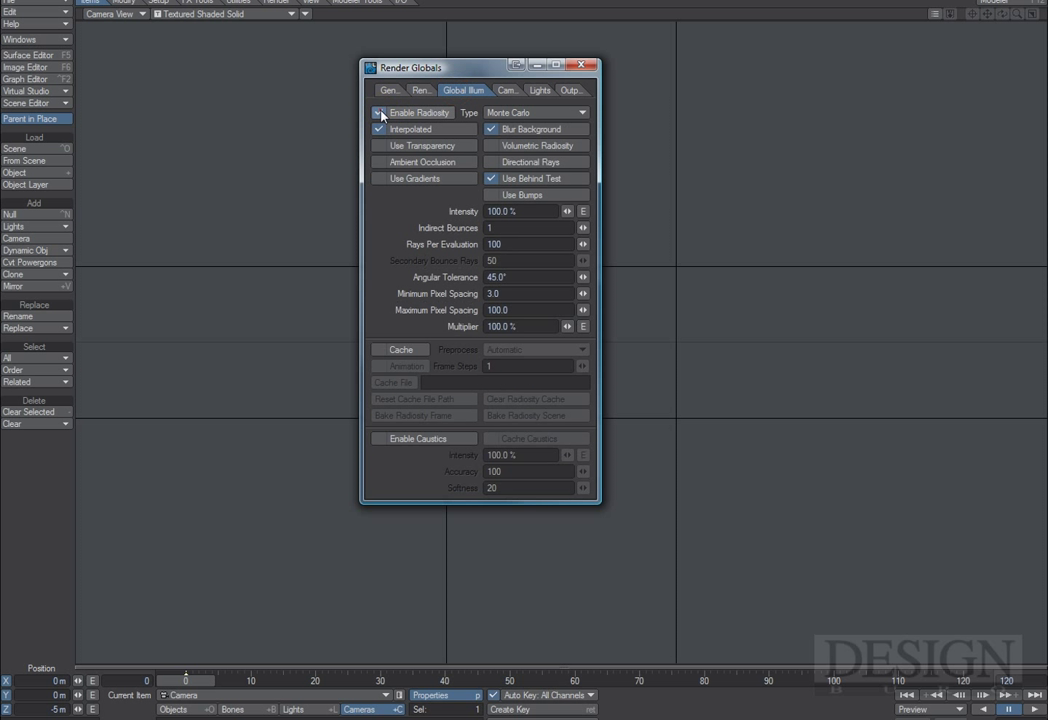
pyautogui.click(482, 229)
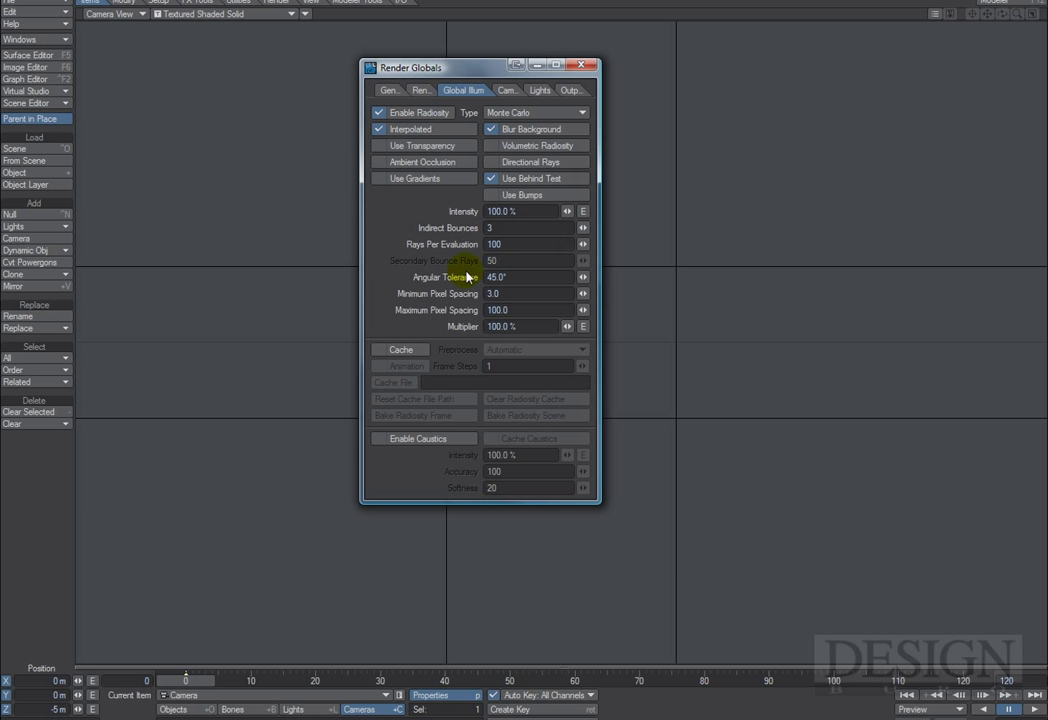
# Set the ambient light intensity to 2% in the render settings and close them.
pyautogui.click(537, 91)
pyautogui.click(495, 146)
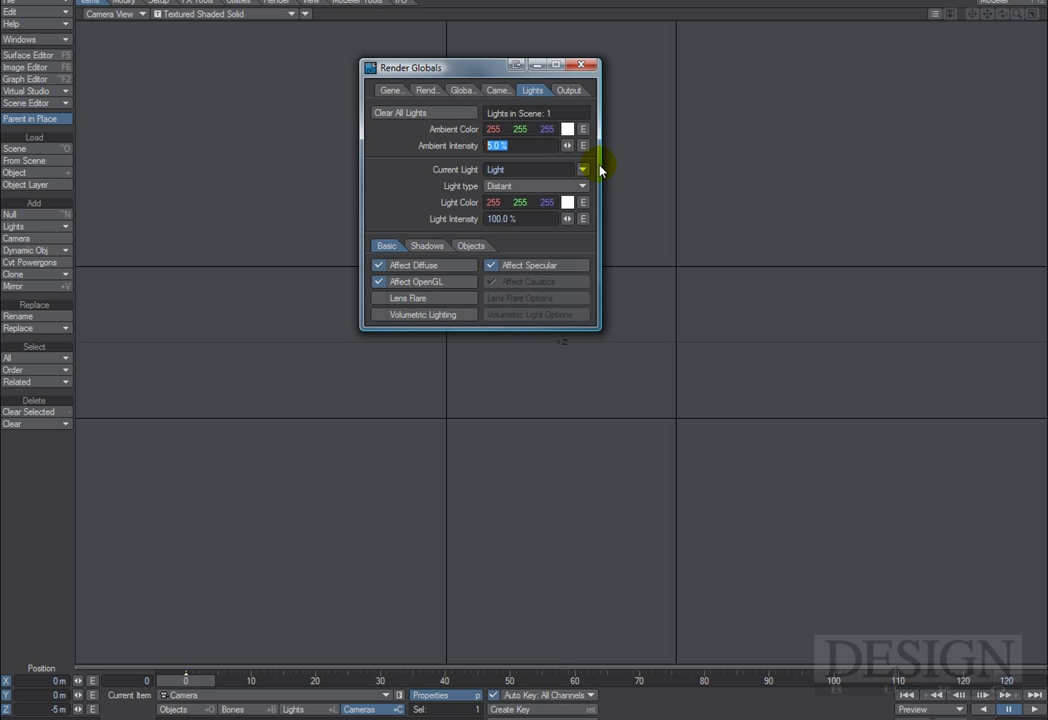
pyautogui.write('2')
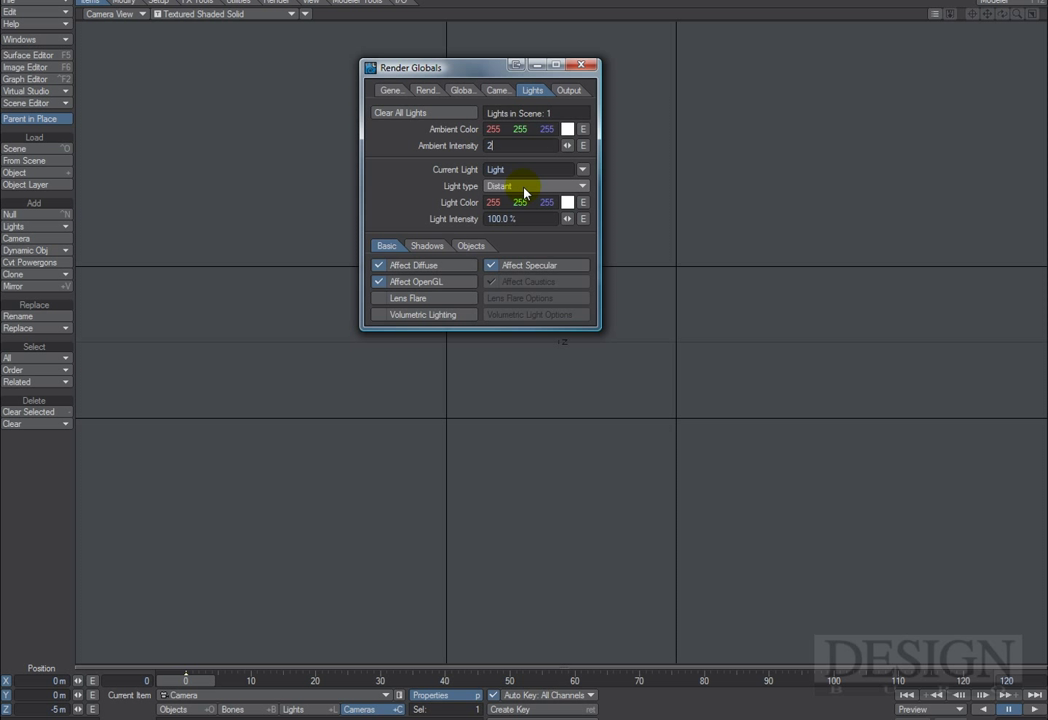
pyautogui.click(583, 66)
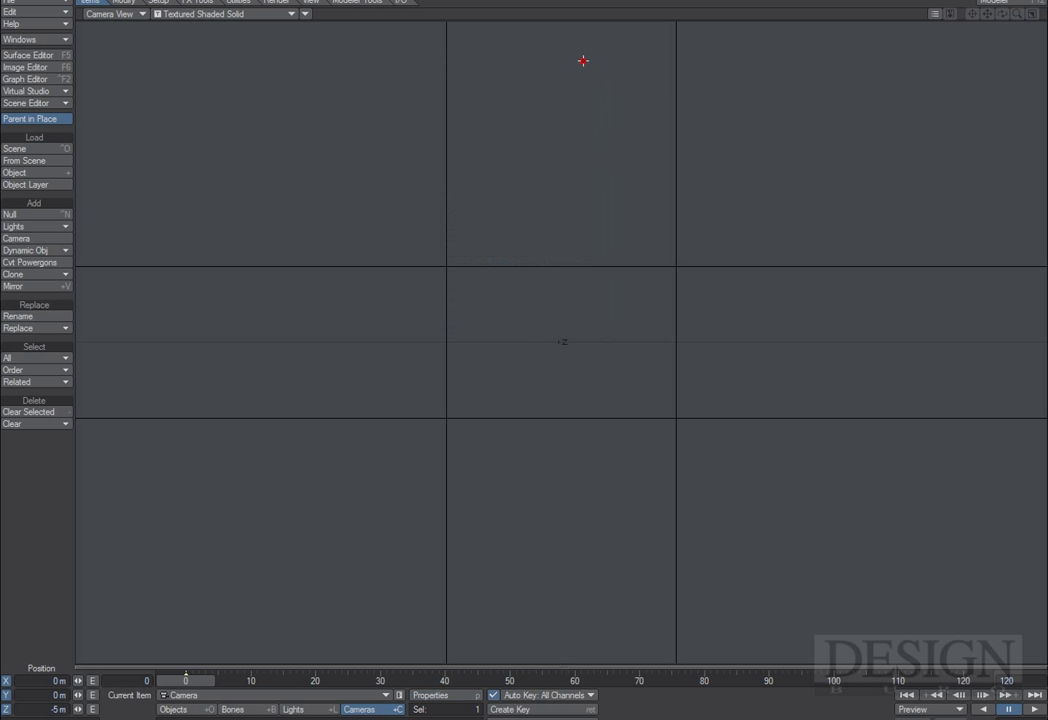
# Show the background image behind the camera view through the display preferences.
pyautogui.press('d')
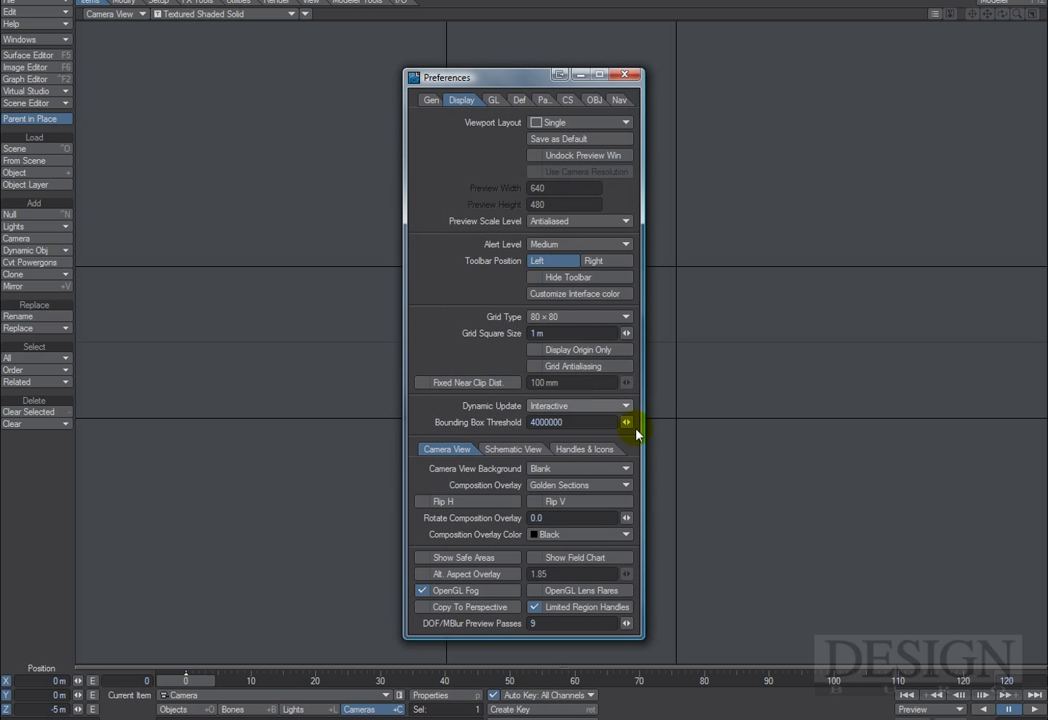
pyautogui.click(545, 469)
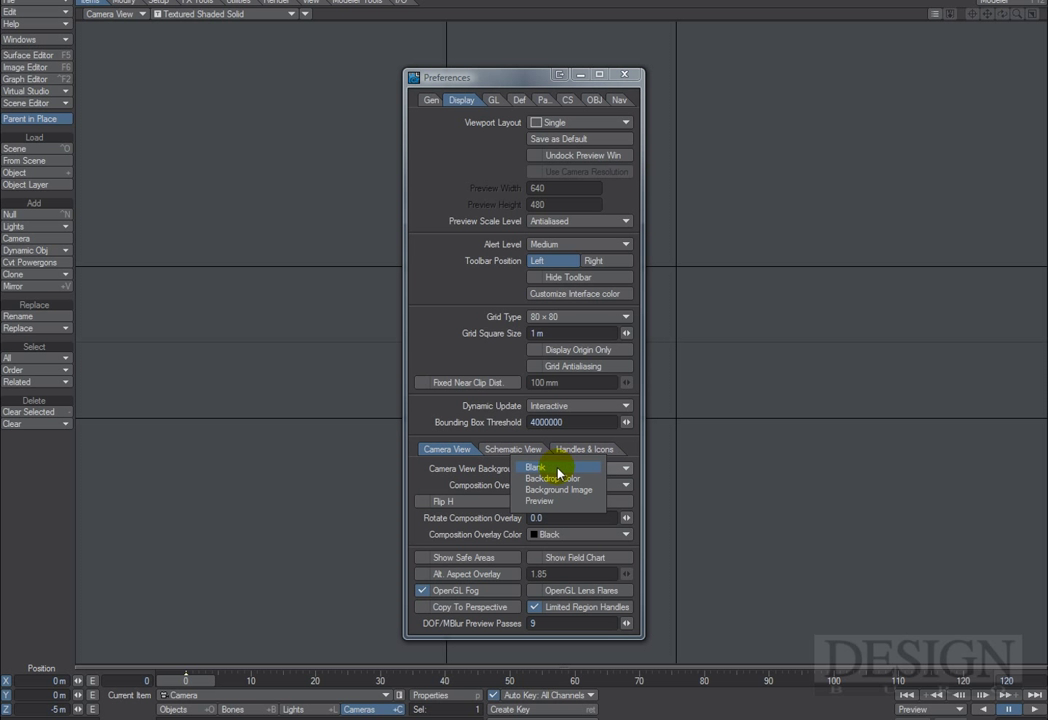
pyautogui.click(558, 490)
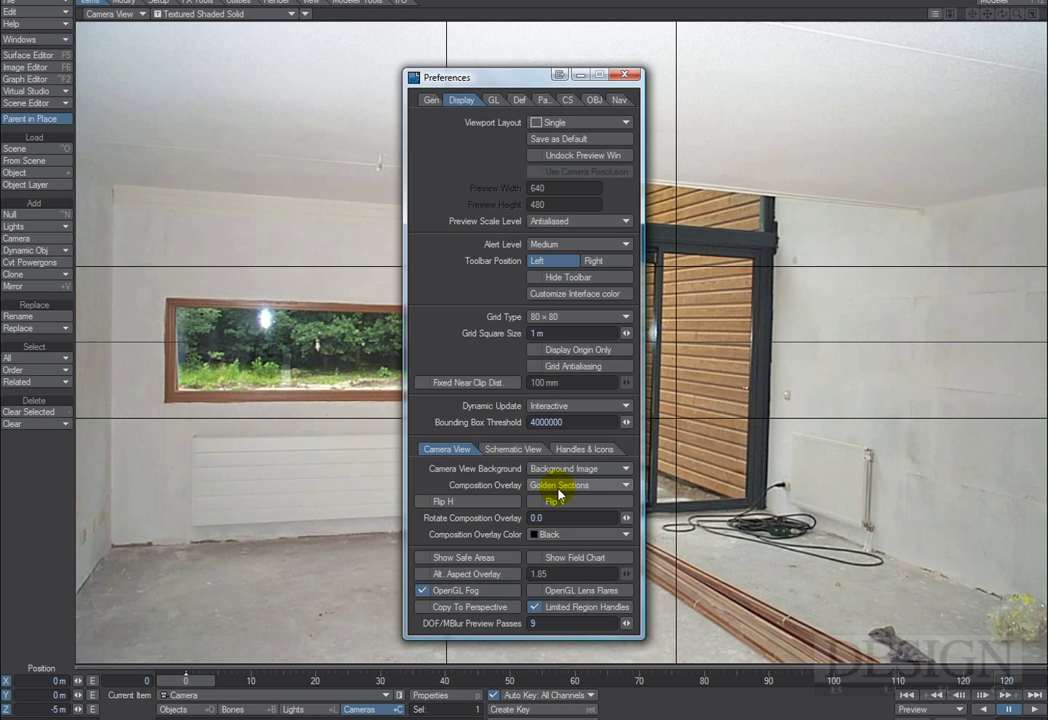
pyautogui.click(625, 76)
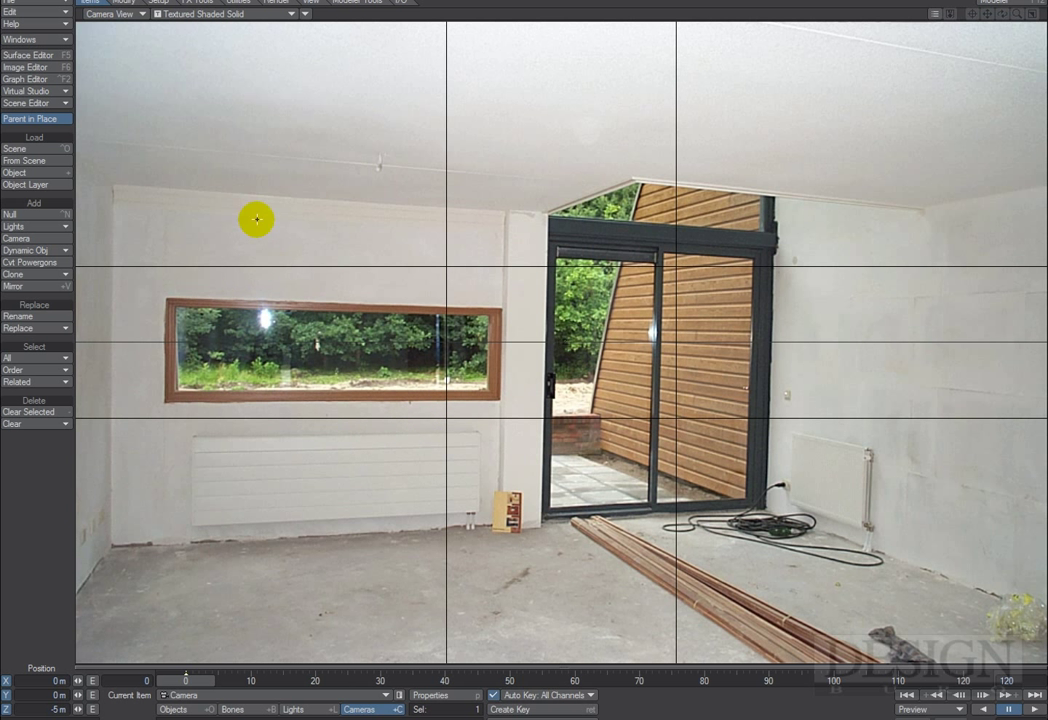
# Create a 10 m by 10 m ground plane centred at the origin with a surface named floor.
pyautogui.click(351, 4)
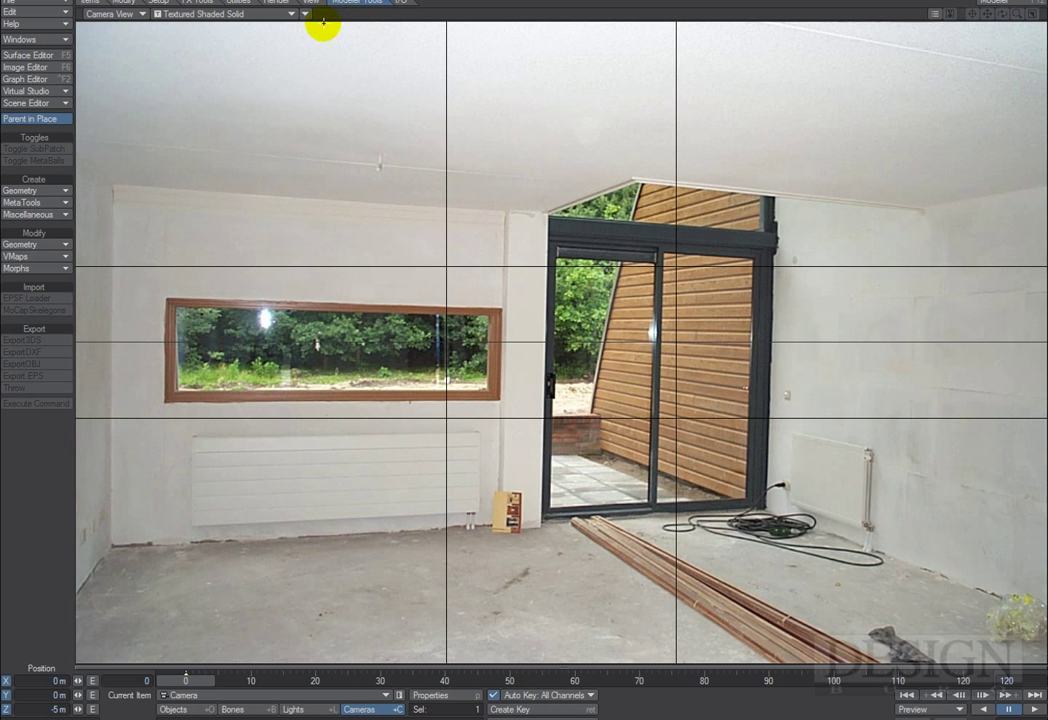
pyautogui.click(42, 190)
pyautogui.click(43, 190)
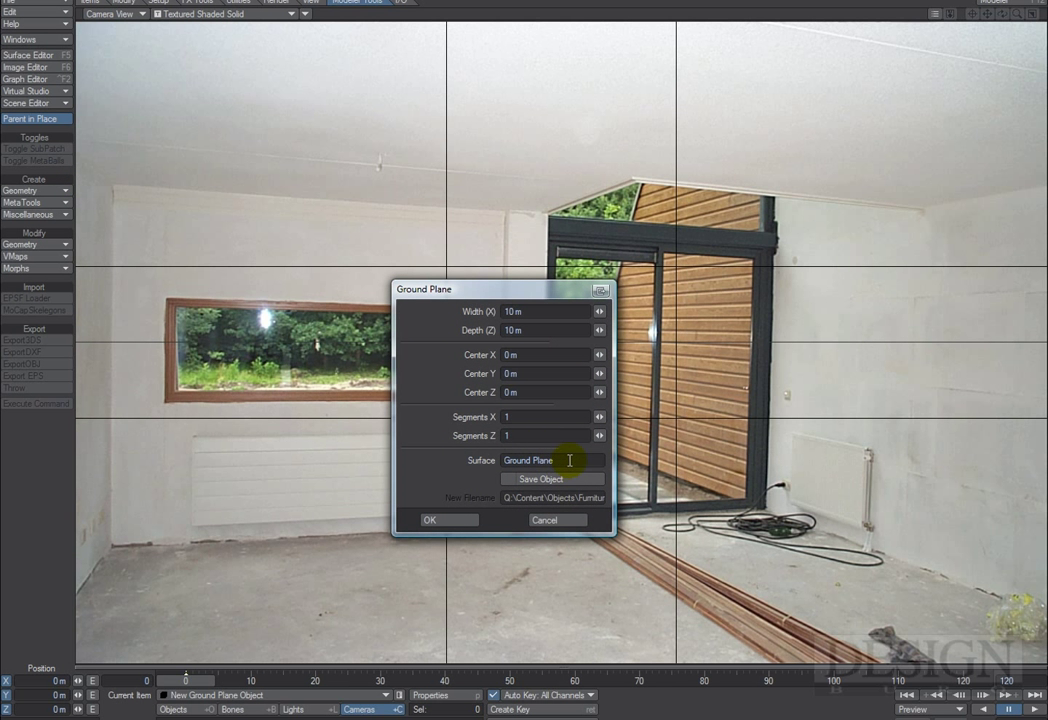
pyautogui.click(548, 460)
pyautogui.click(457, 516)
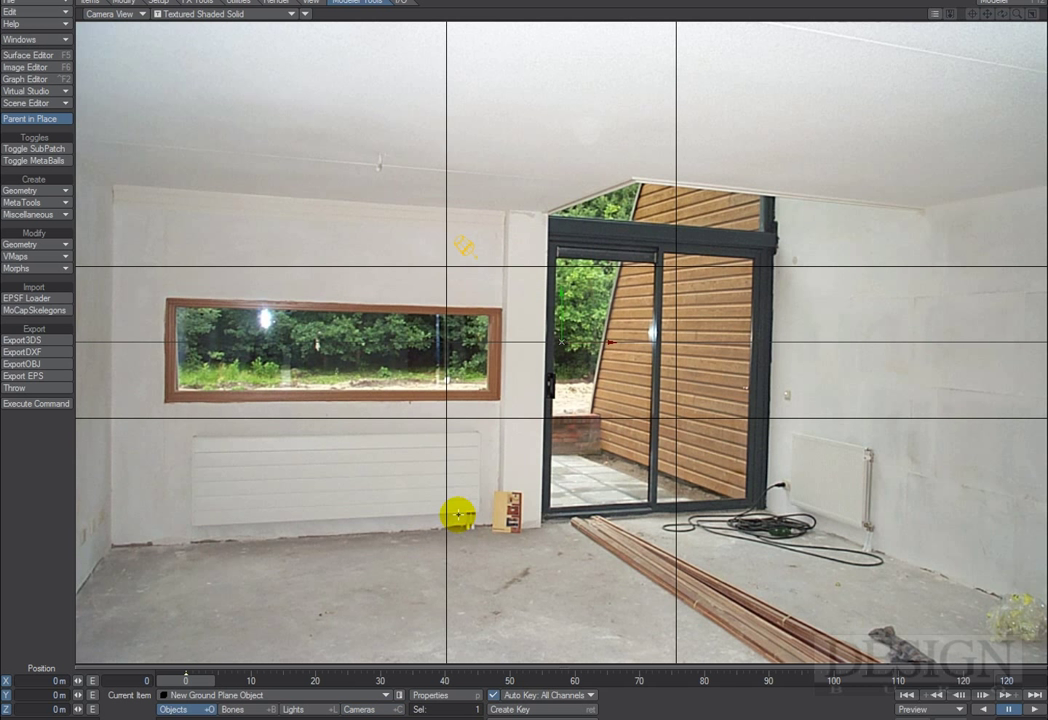
# Align the ground plane with the photo's floor by moving the camera to about X -3.24, Y 5.22, Z -25.31 m and heading about 19.4°.
pyautogui.click(387, 708)
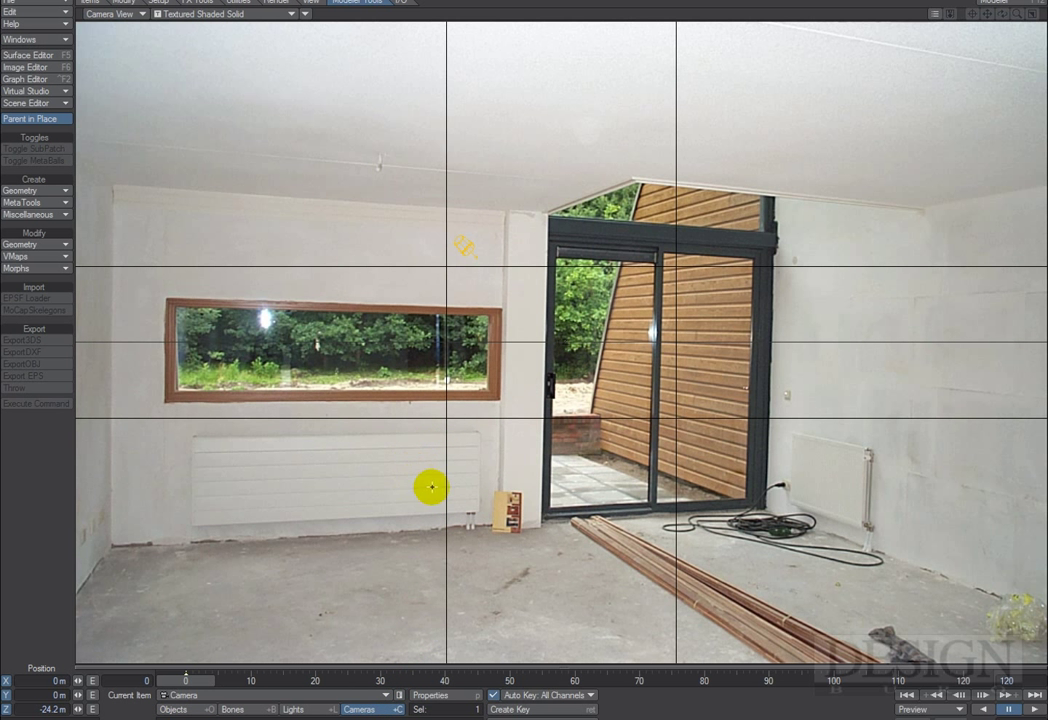
pyautogui.moveTo(494, 498)
pyautogui.mouseDown(button='right')
pyautogui.moveTo(519, 306)
pyautogui.moveTo(493, 497)
pyautogui.mouseUp(button='right')
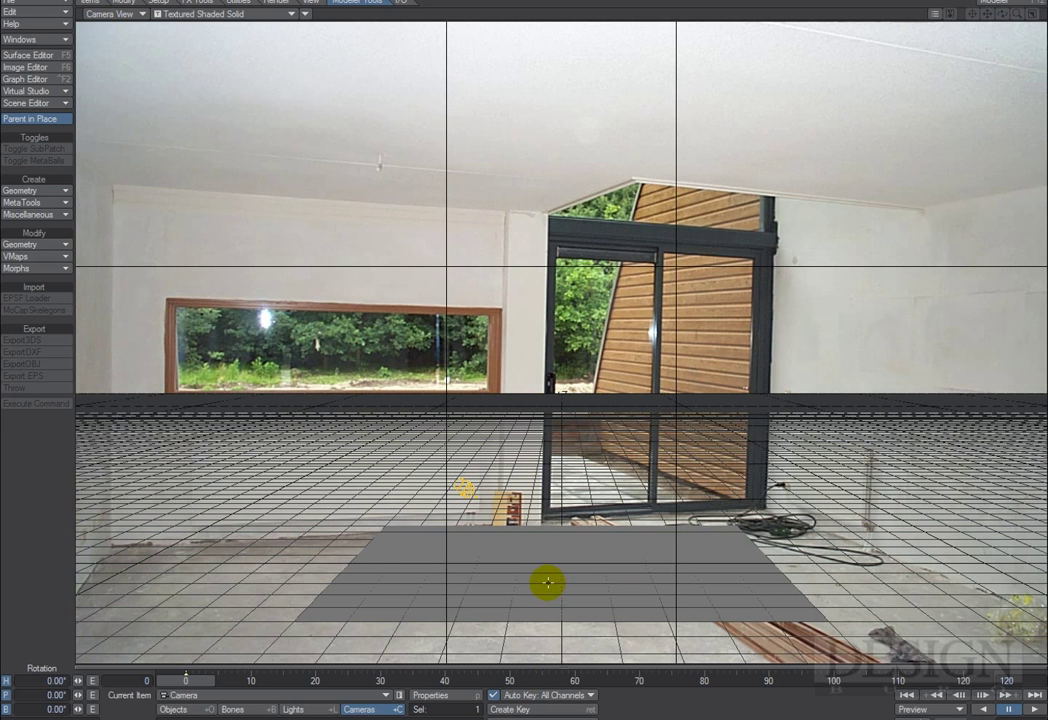
pyautogui.moveTo(399, 578); pyautogui.dragTo(522, 313)
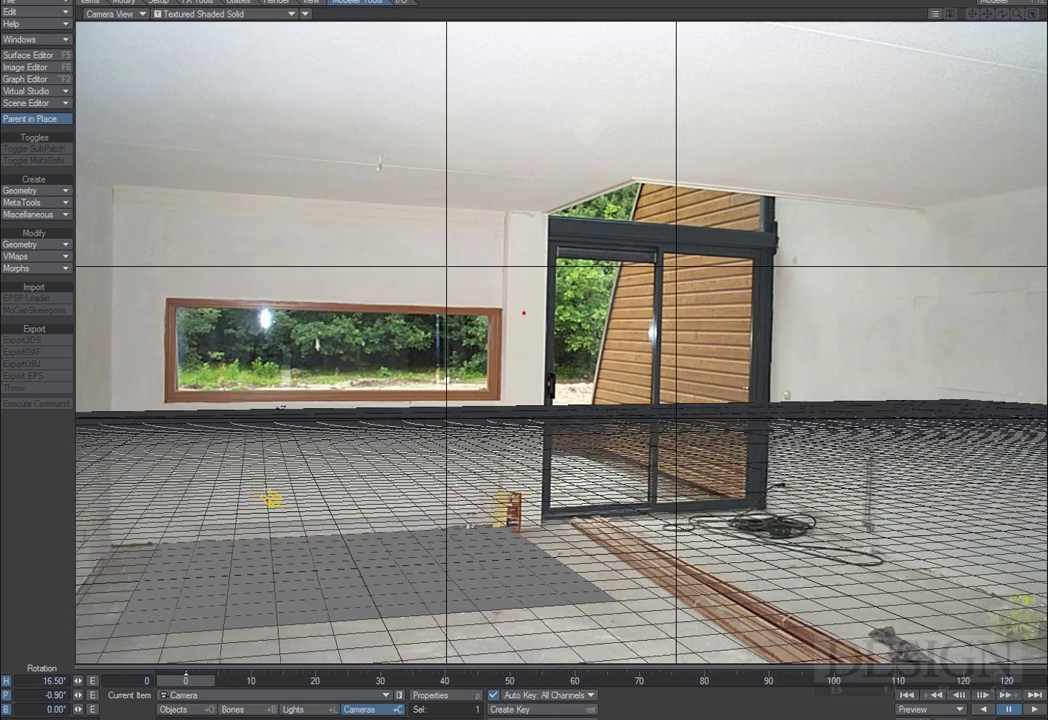
pyautogui.moveTo(524, 313); pyautogui.dragTo(524, 313)
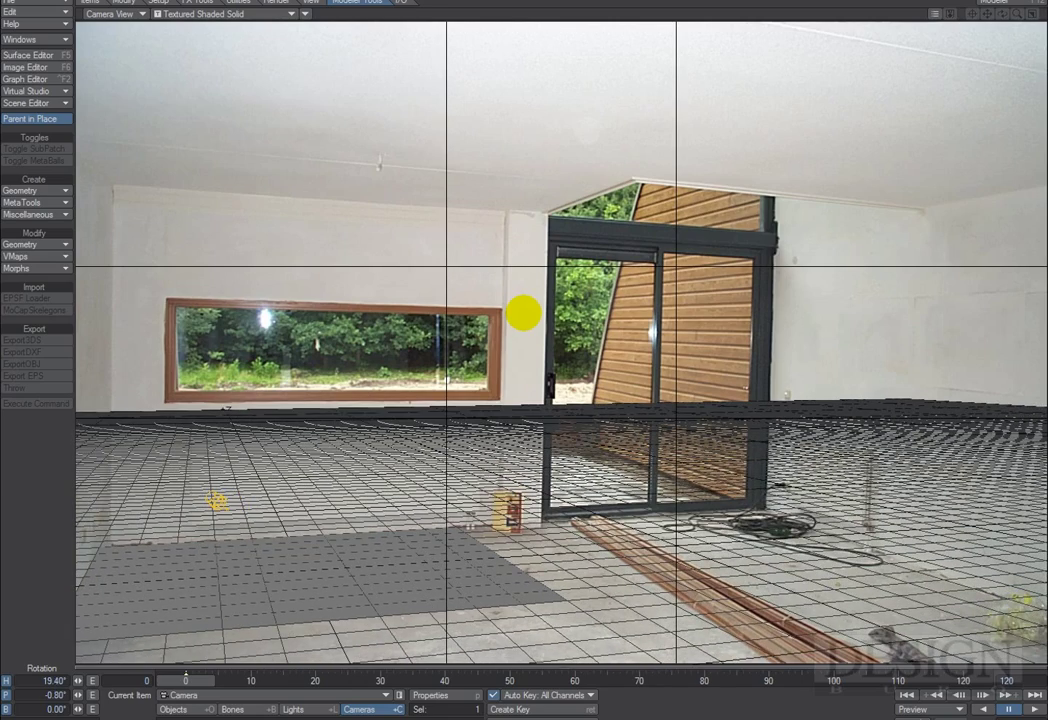
pyautogui.press('t')
pyautogui.moveTo(363, 561); pyautogui.dragTo(524, 313)
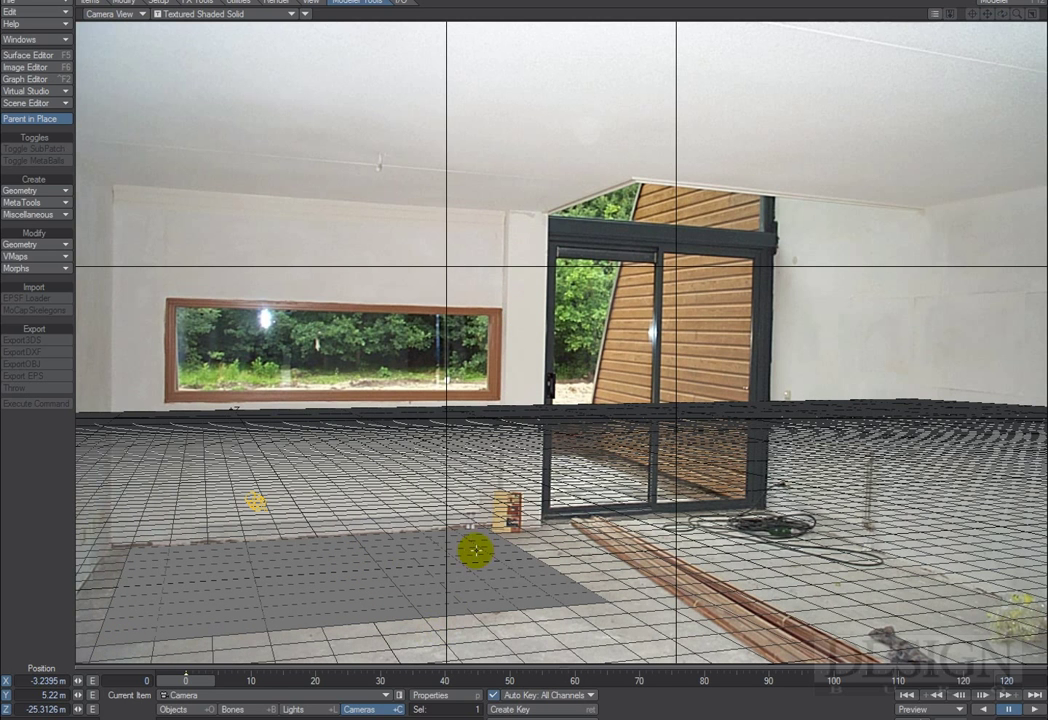
# Load Chair.lwo from the Furniture objects, scale it to about 4.04 and rotate its heading to about -22.8°.
pyautogui.press('+')
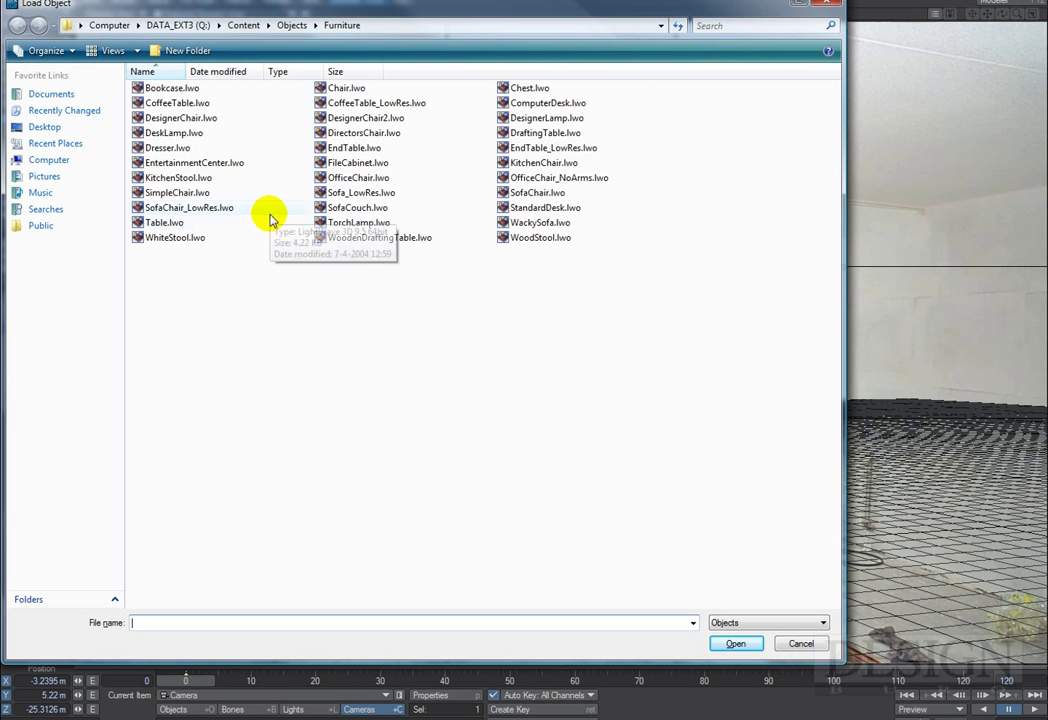
pyautogui.doubleClick(335, 88)
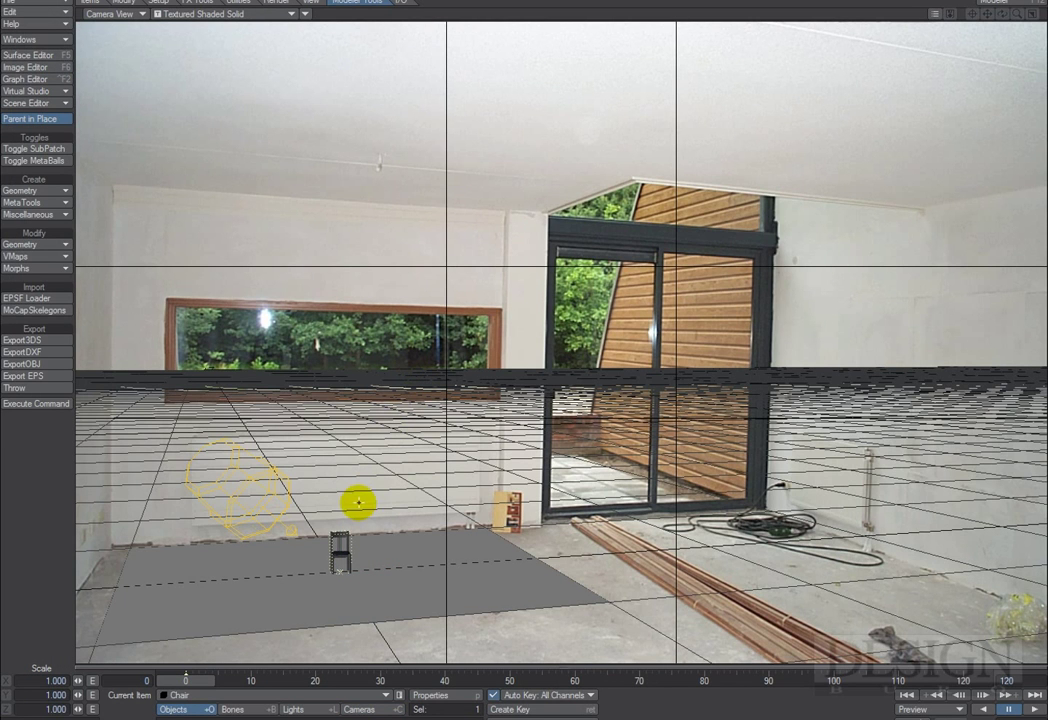
pyautogui.moveTo(356, 524); pyautogui.dragTo(524, 313)
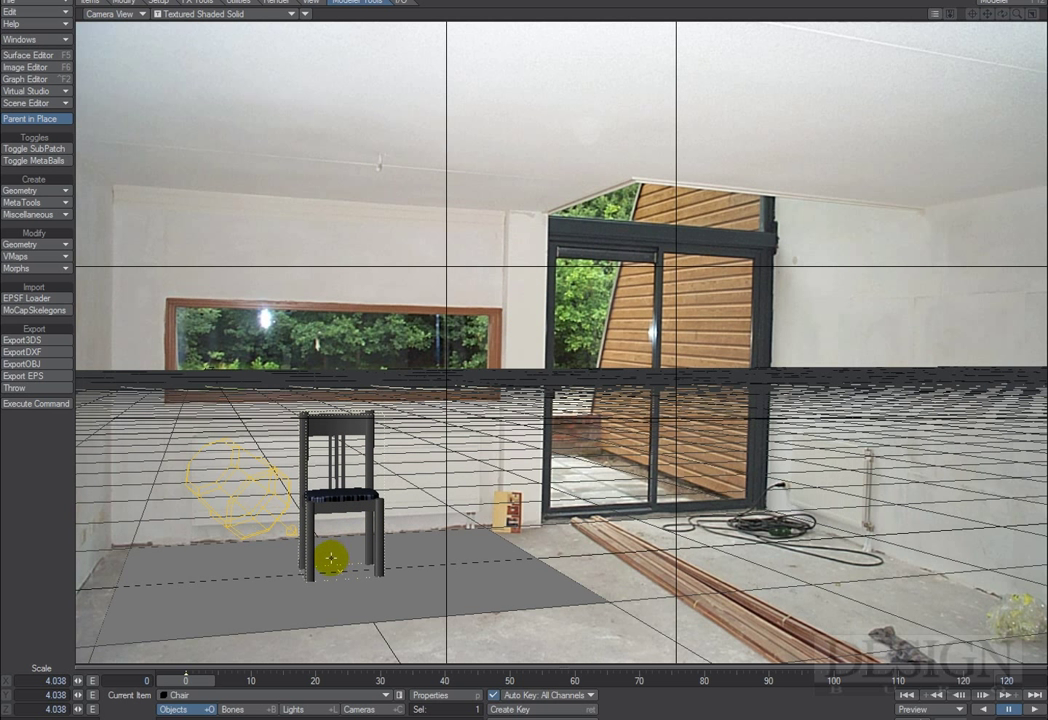
pyautogui.press('y')
pyautogui.moveTo(360, 535); pyautogui.dragTo(522, 311)
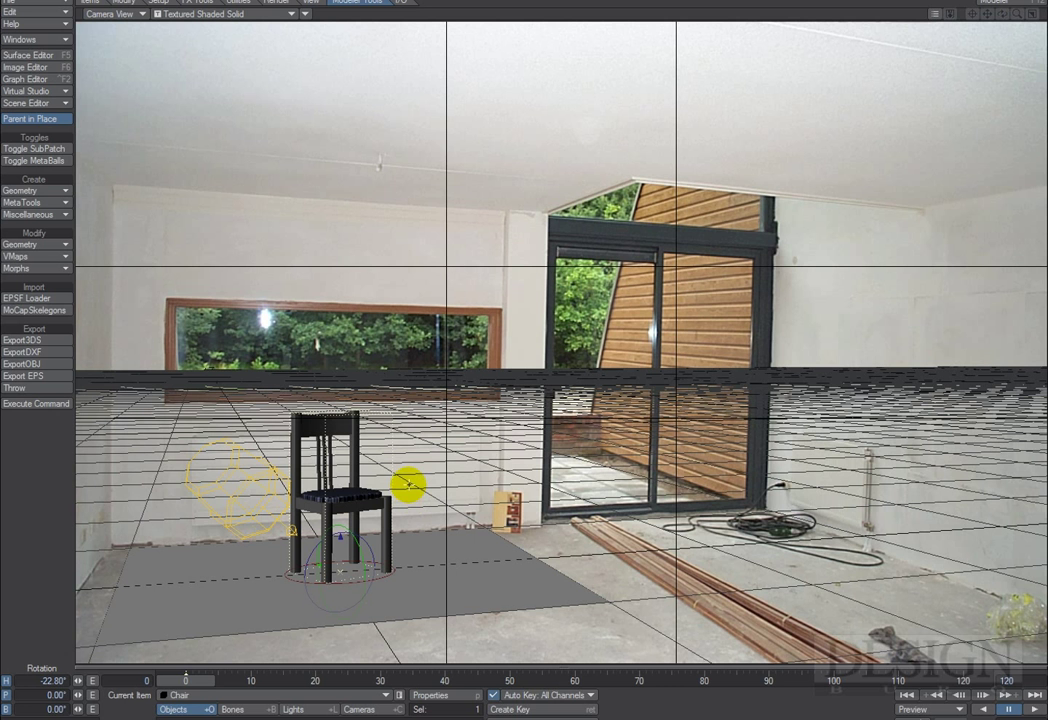
# Select the light and change the viewport layout to Quad.
pyautogui.click(324, 707)
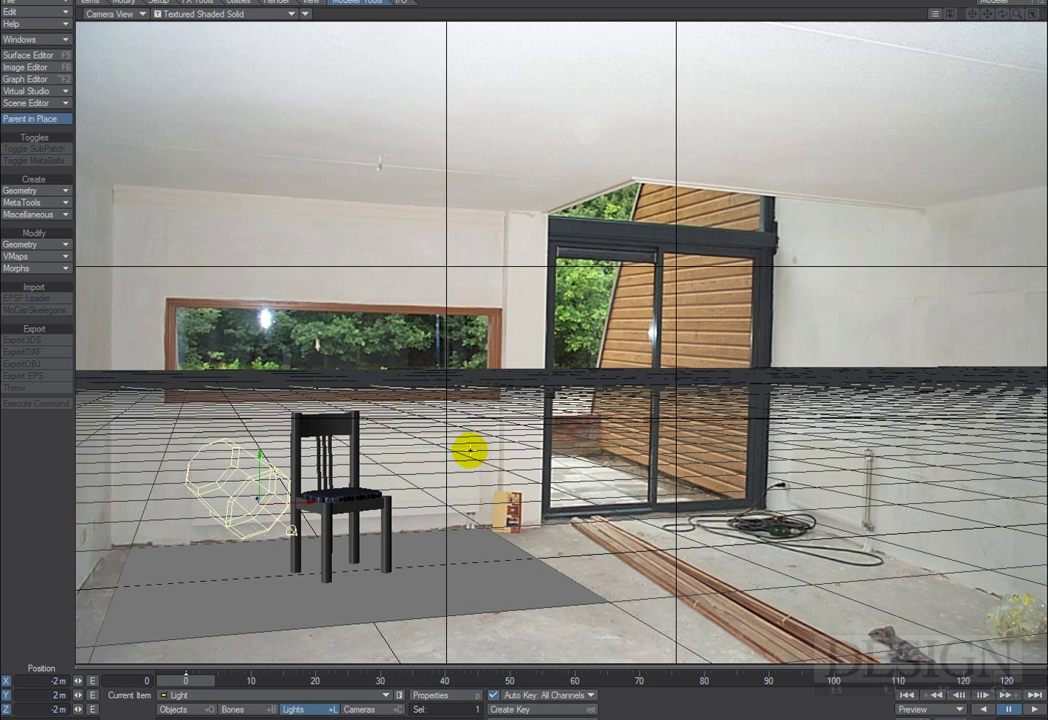
pyautogui.press('d')
pyautogui.click(615, 124)
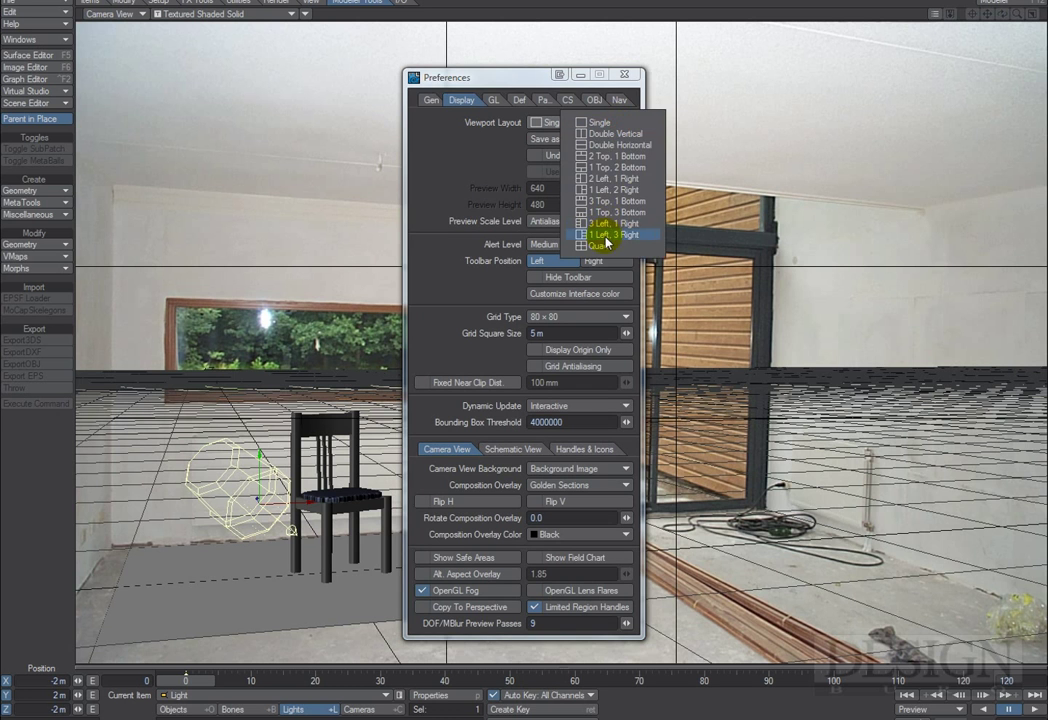
pyautogui.click(600, 245)
pyautogui.click(627, 77)
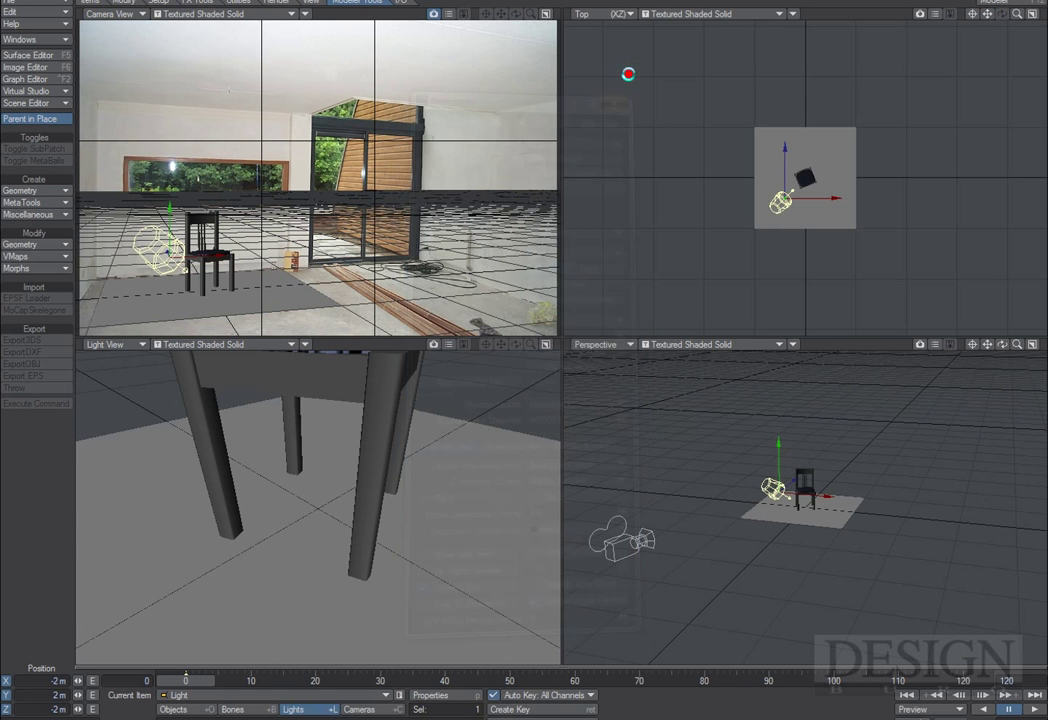
# Move the light close to the camera, to about X -2.02, Y 6.73, Z -25.74 m.
pyautogui.moveTo(790, 472); pyautogui.dragTo(812, 516)
pyautogui.moveTo(772, 568); pyautogui.dragTo(832, 508)
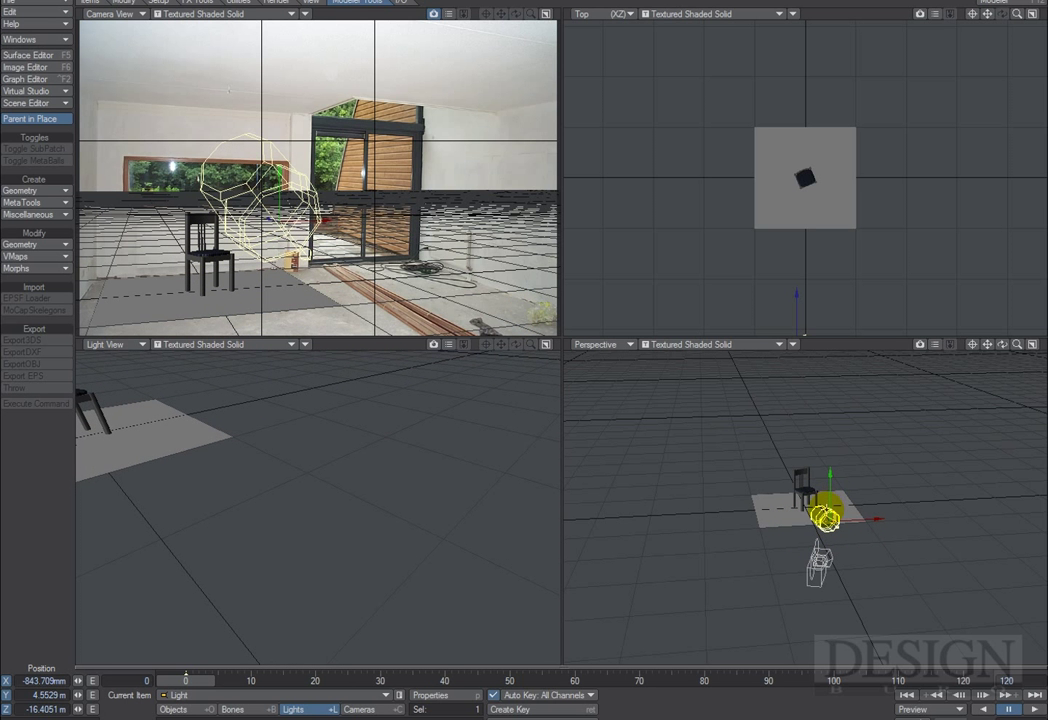
pyautogui.moveTo(1002, 346); pyautogui.dragTo(930, 350)
pyautogui.moveTo(720, 521); pyautogui.dragTo(625, 565)
pyautogui.moveTo(625, 565); pyautogui.dragTo(622, 533, button='right')
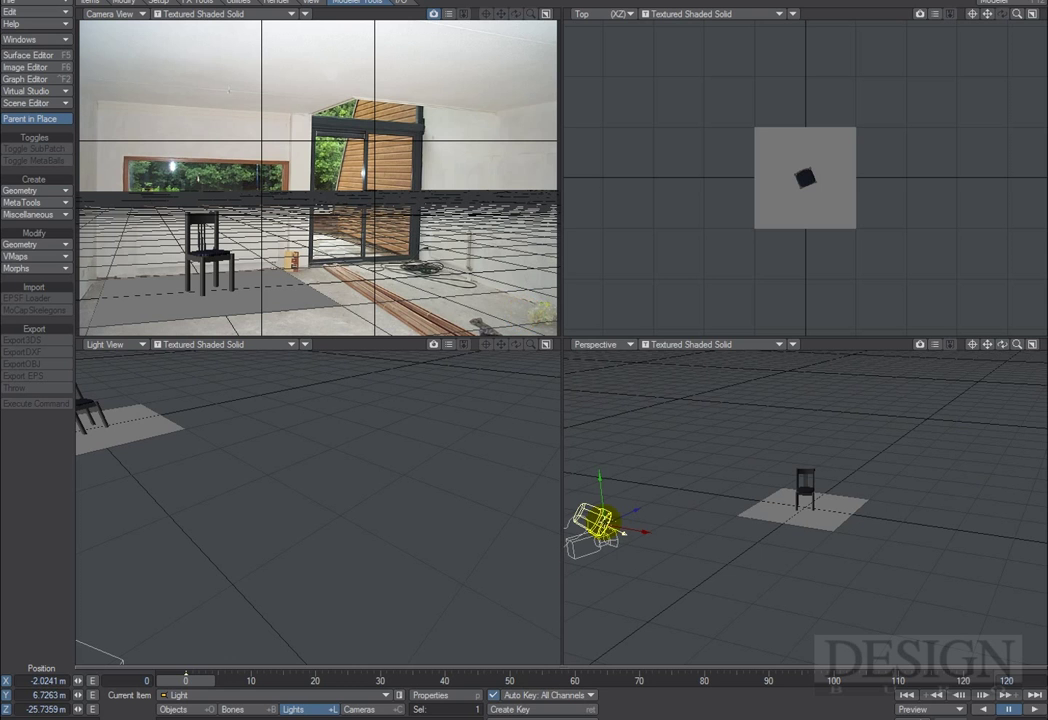
# Aim the light at the chair with a heading of about 24.4° and a pitch of about 2.4°.
pyautogui.press('y')
pyautogui.moveTo(621, 532); pyautogui.dragTo(627, 515)
pyautogui.moveTo(303, 480); pyautogui.dragTo(303, 478)
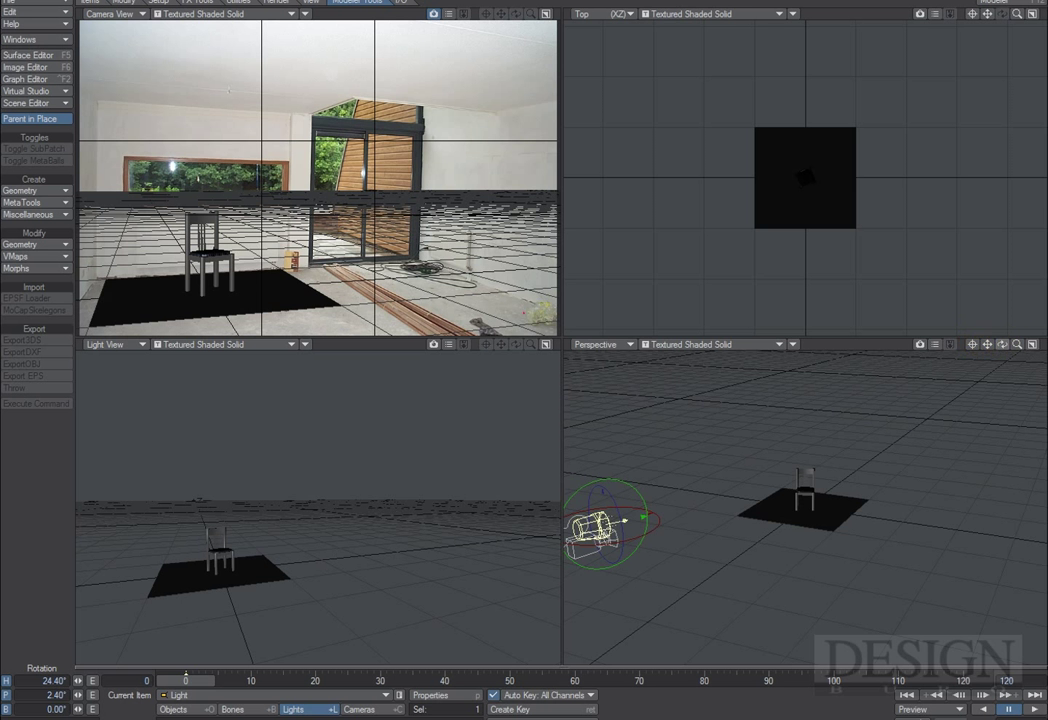
# Fine-tune the light above the camera to about X -3.12 m, with heading 20° and pitch 2.6°.
pyautogui.moveTo(1002, 344)
pyautogui.mouseDown()
pyautogui.moveTo(524, 311)
pyautogui.moveTo(430, 252)
pyautogui.moveTo(1005, 347)
pyautogui.mouseUp()
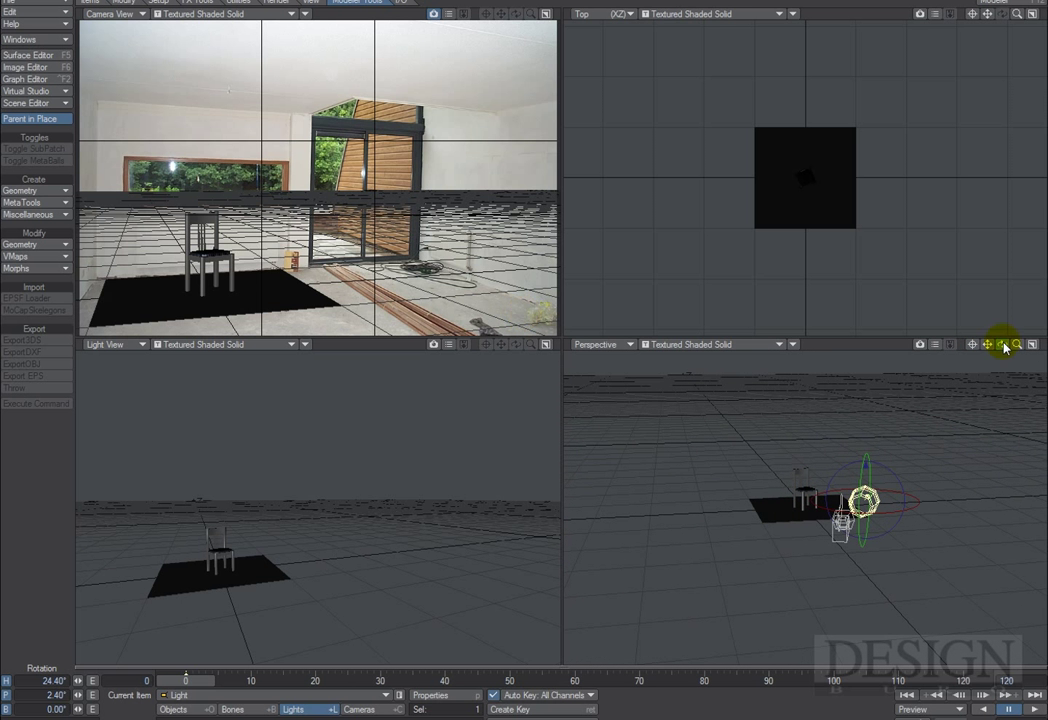
pyautogui.press('t')
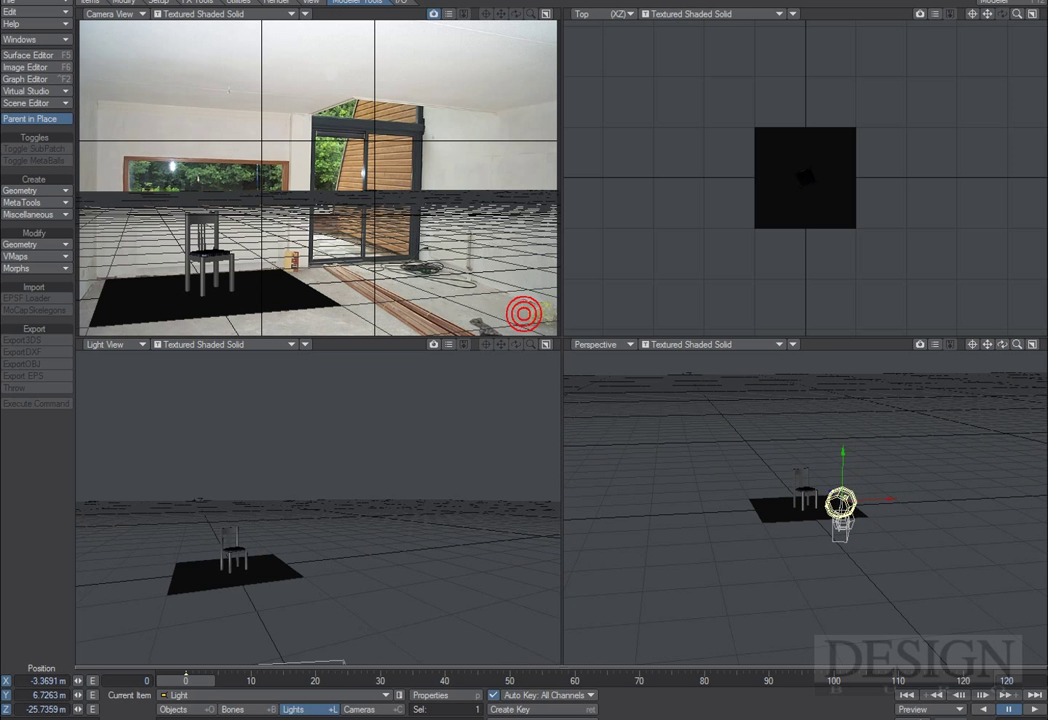
pyautogui.moveTo(429, 257); pyautogui.dragTo(535, 312)
pyautogui.moveTo(1008, 352); pyautogui.dragTo(1024, 354)
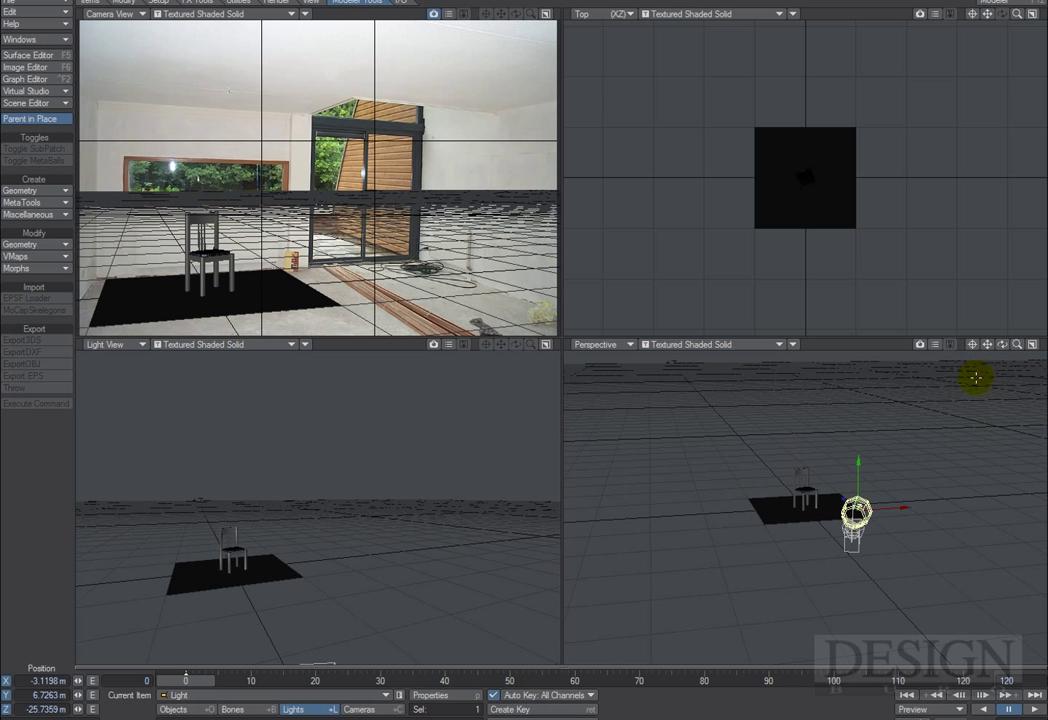
pyautogui.press('y')
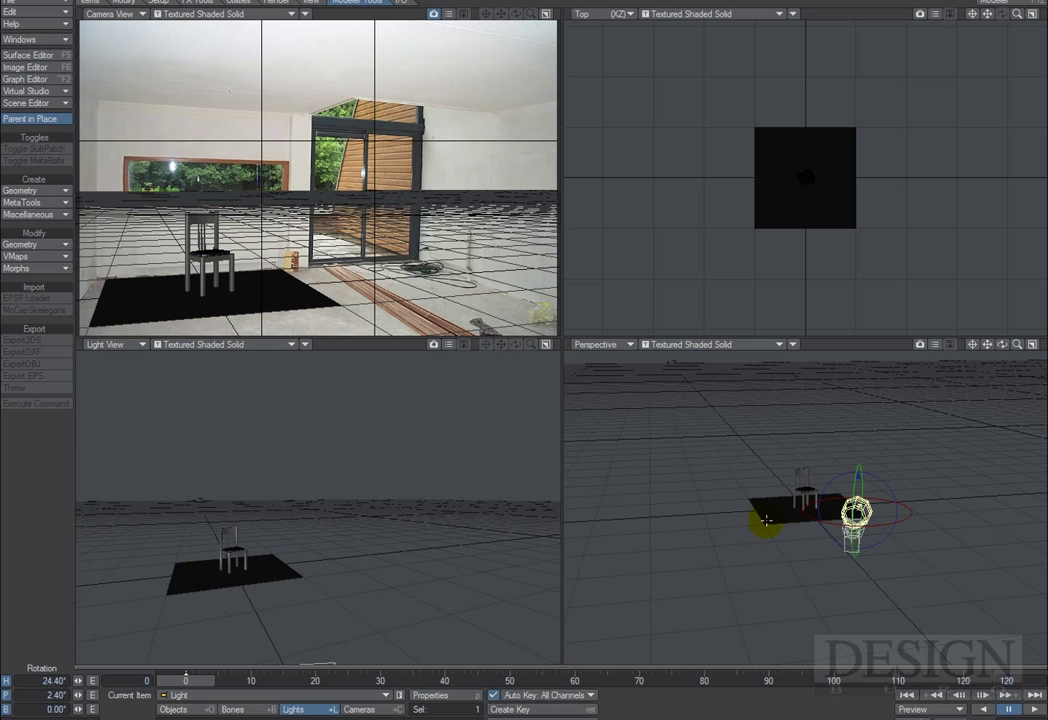
pyautogui.moveTo(530, 514); pyautogui.dragTo(508, 515)
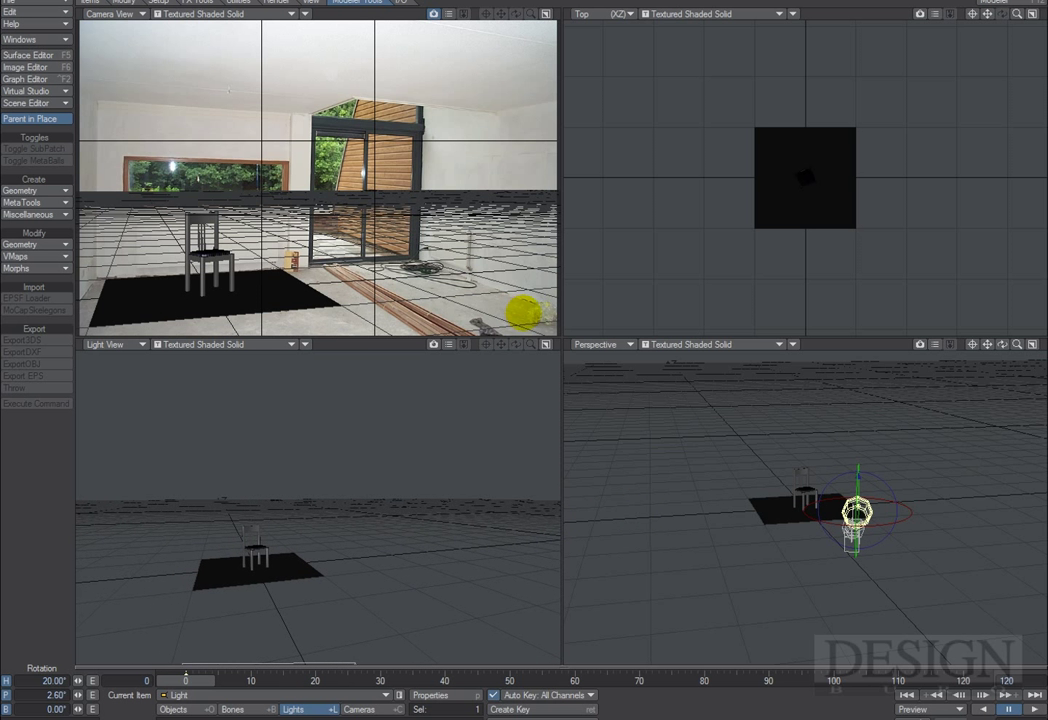
pyautogui.moveTo(1003, 347)
pyautogui.mouseDown()
pyautogui.moveTo(990, 349)
pyautogui.moveTo(1001, 347)
pyautogui.mouseUp()
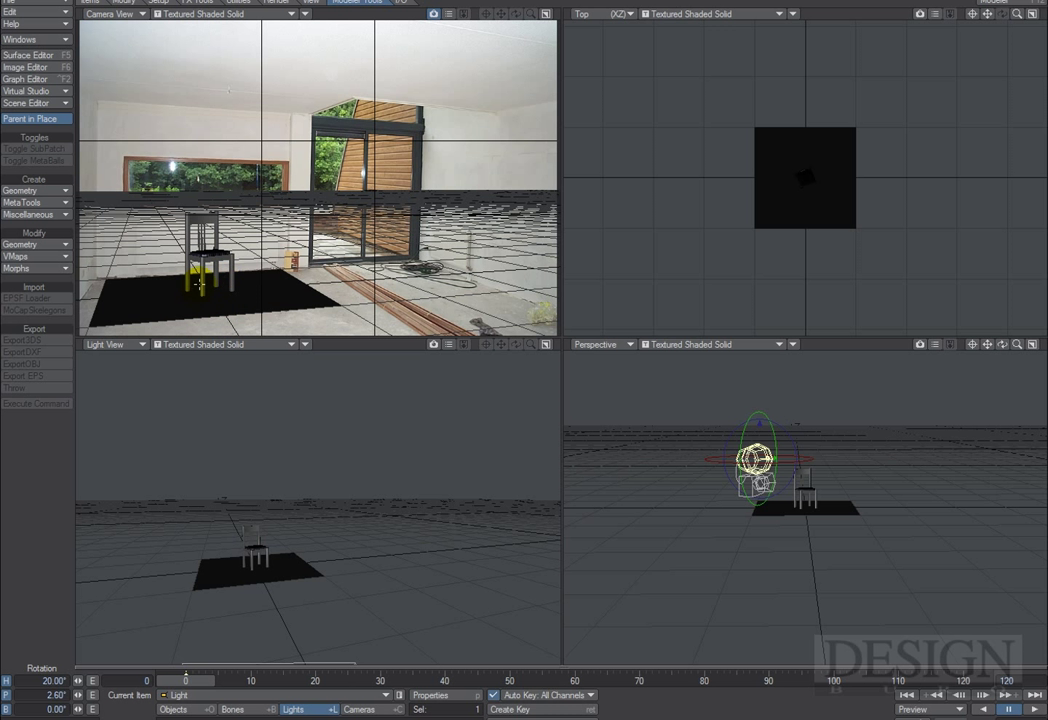
# Switch the camera view's display mode to the VPR render preview.
pyautogui.click(290, 12)
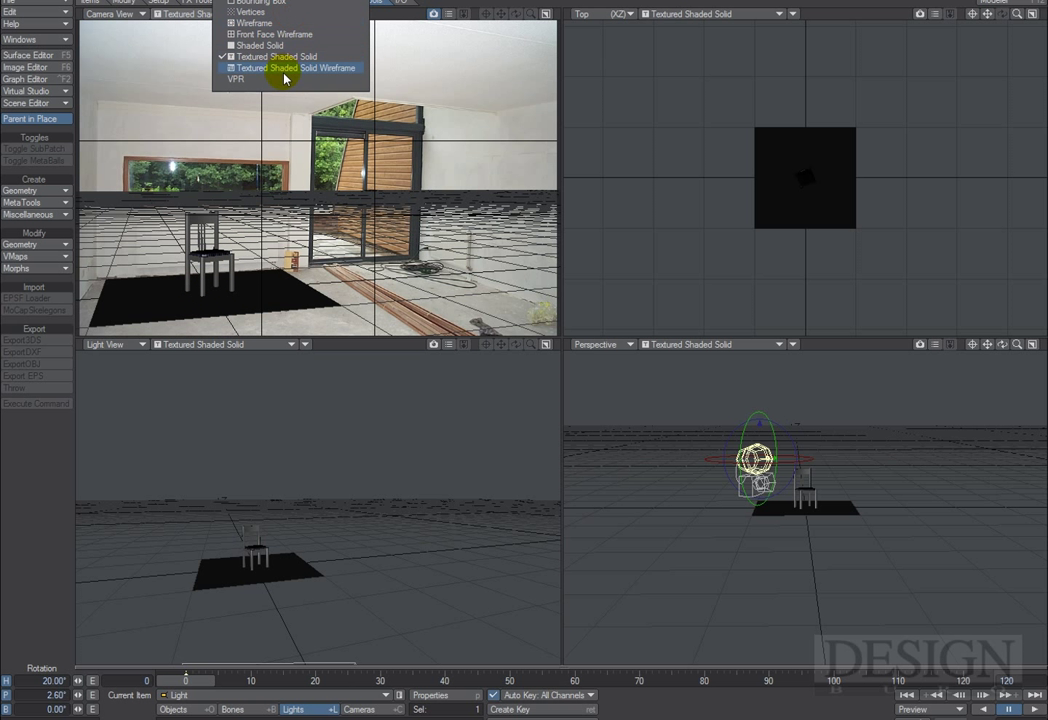
pyautogui.click(283, 74)
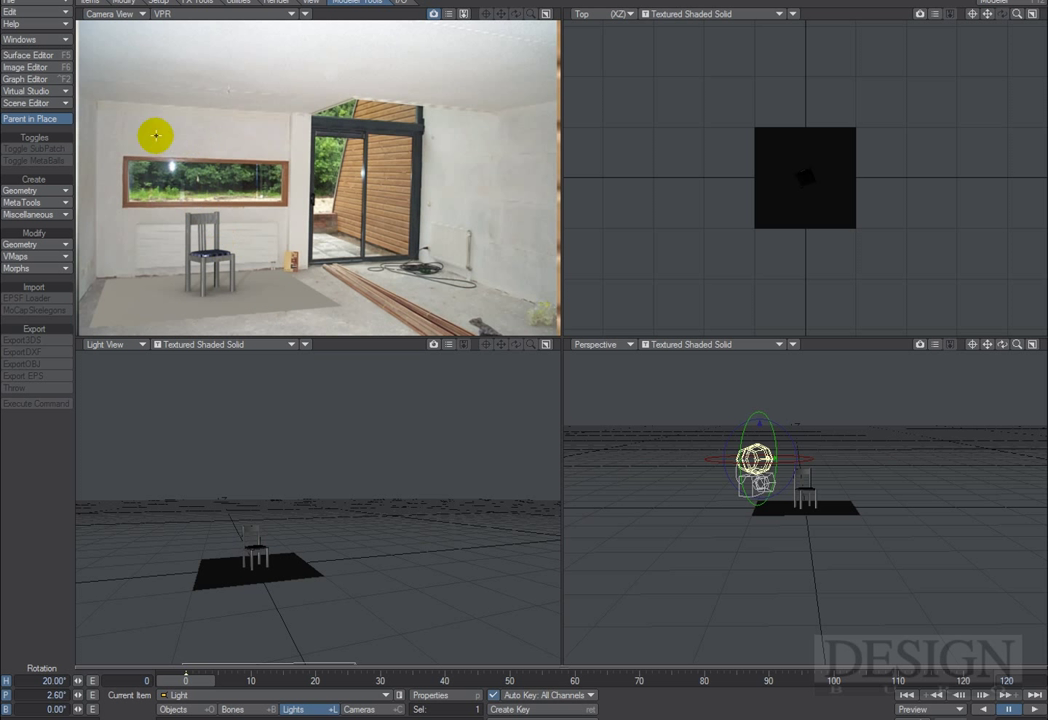
# Try to rename the ground plane object's Default surface to "floor" in the Surface Editor.
pyautogui.click(40, 55)
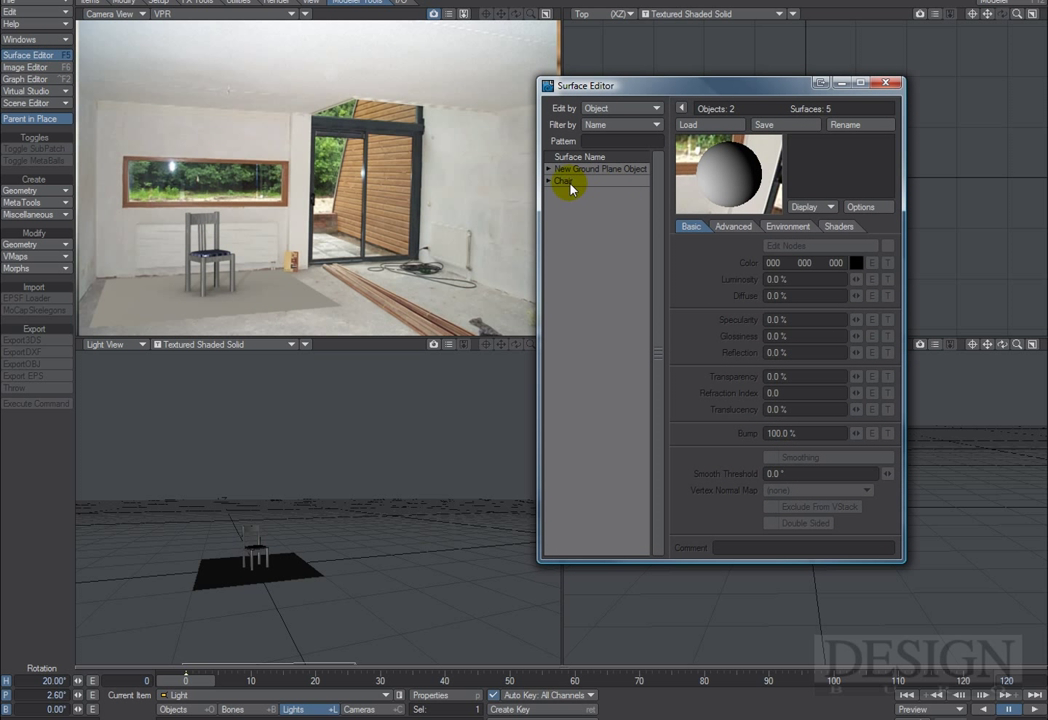
pyautogui.click(548, 170)
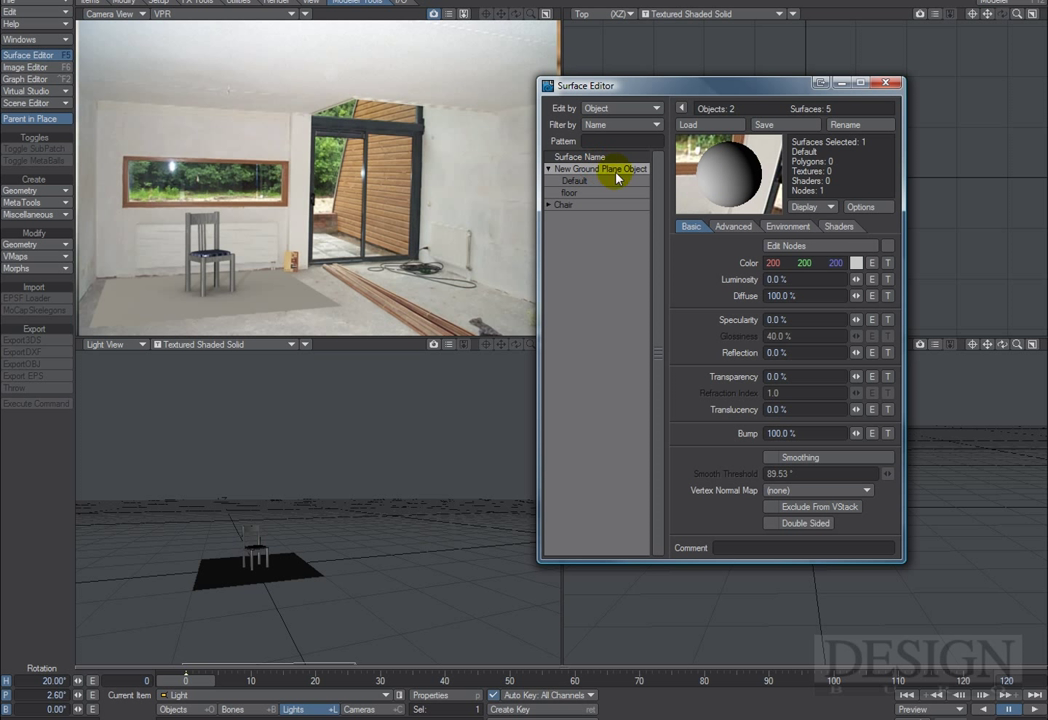
pyautogui.click(858, 124)
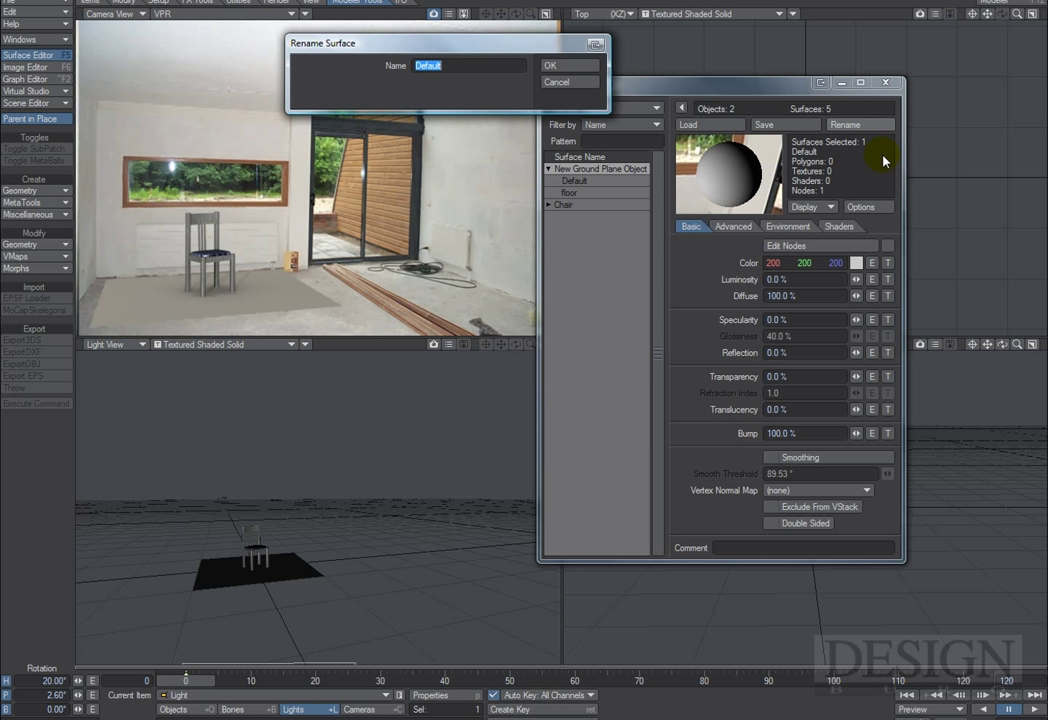
pyautogui.write('floor')
pyautogui.press('Return')
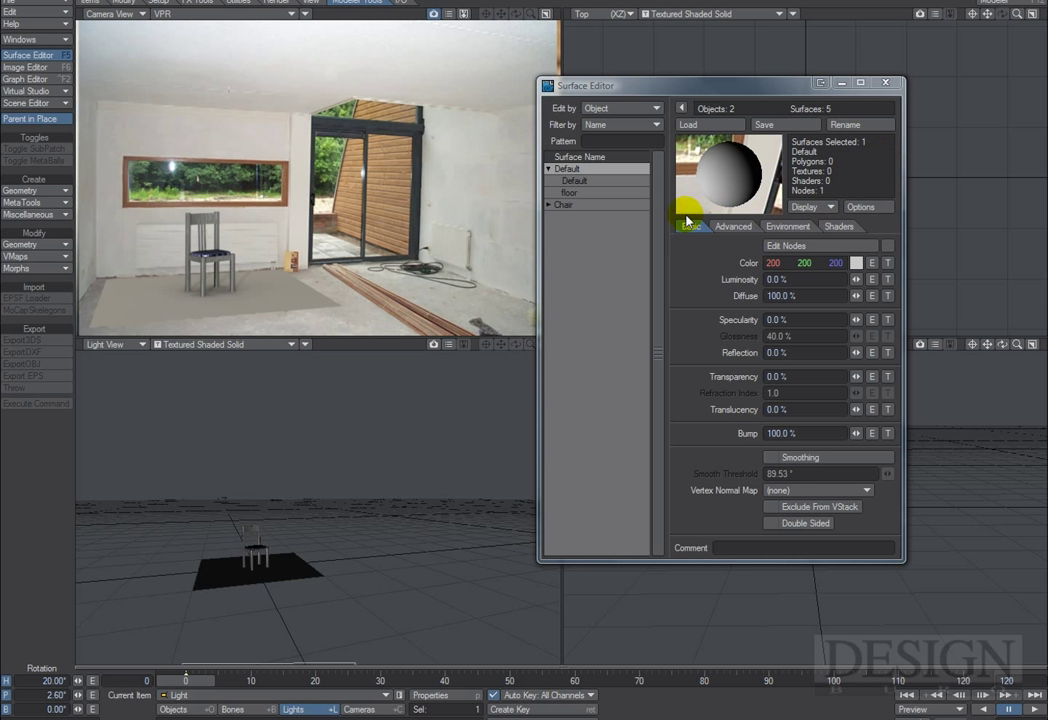
# Enable nodes on the floor surface, add a Shadow Catcher node and connect its Material output to the surface's Material input.
pyautogui.click(590, 193)
pyautogui.click(887, 245)
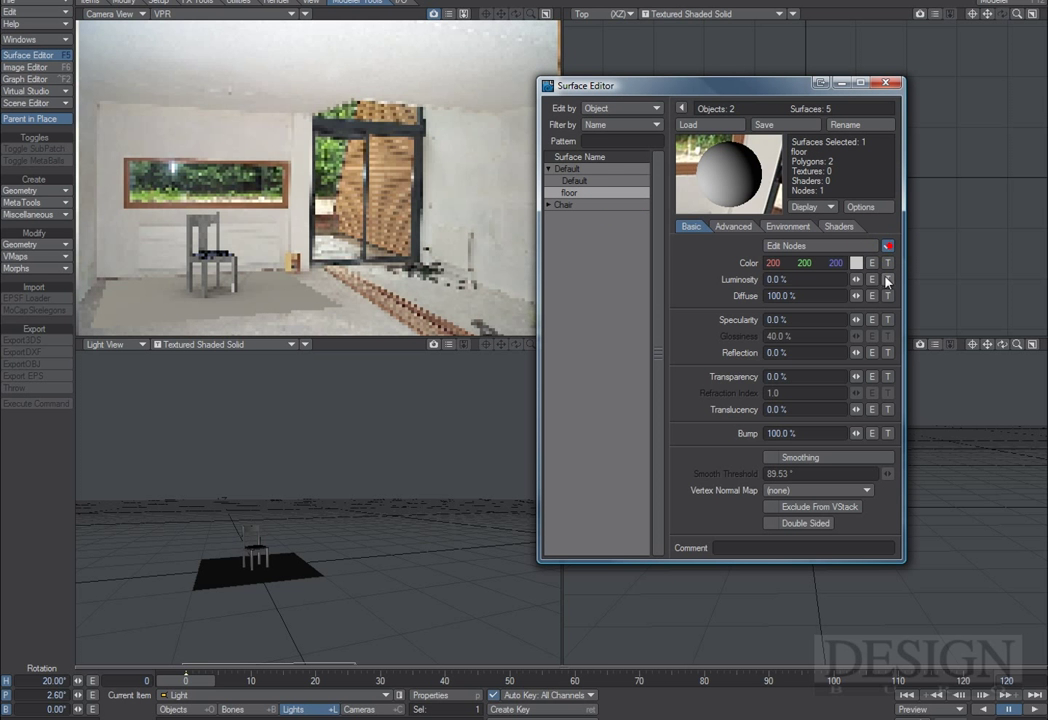
pyautogui.click(866, 246)
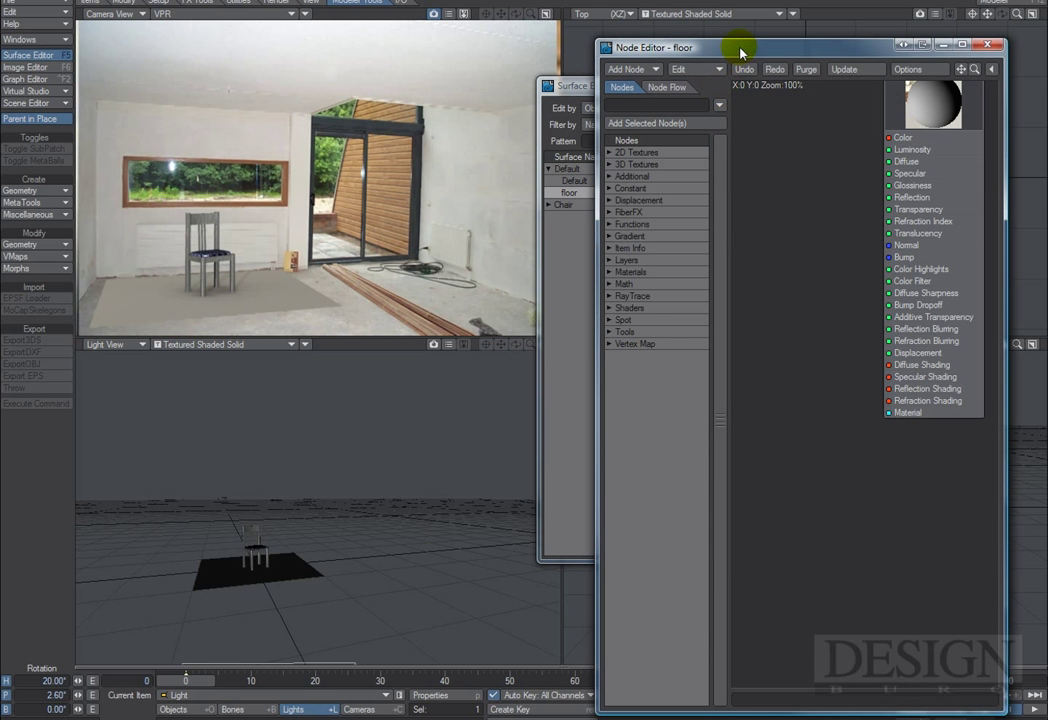
pyautogui.click(620, 274)
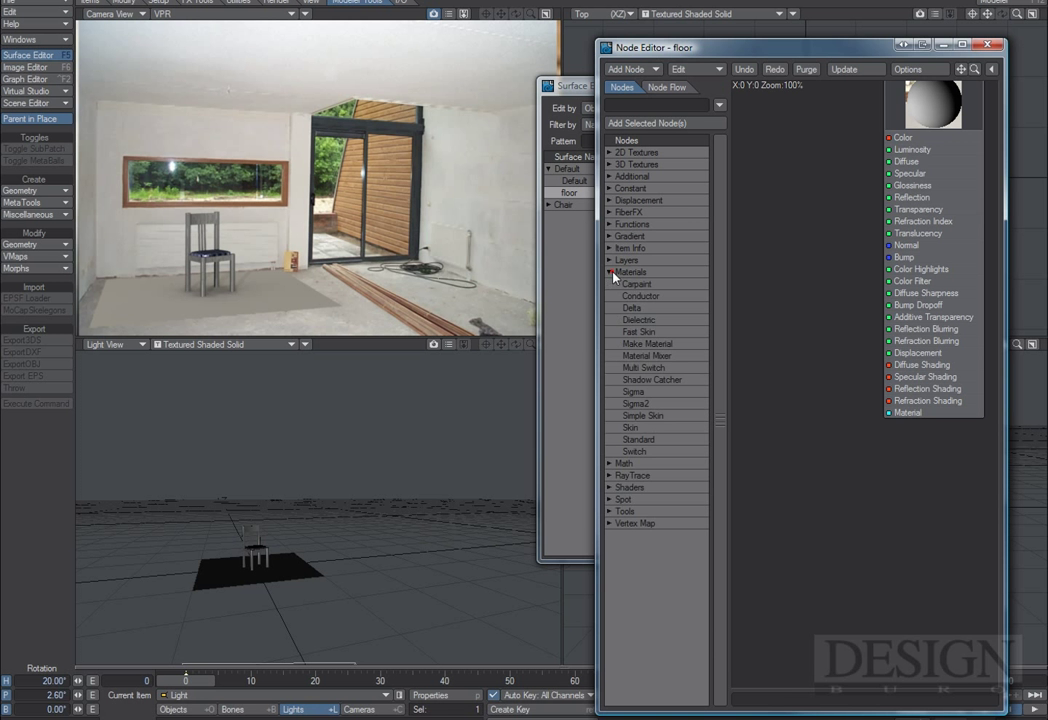
pyautogui.moveTo(648, 380); pyautogui.dragTo(780, 145)
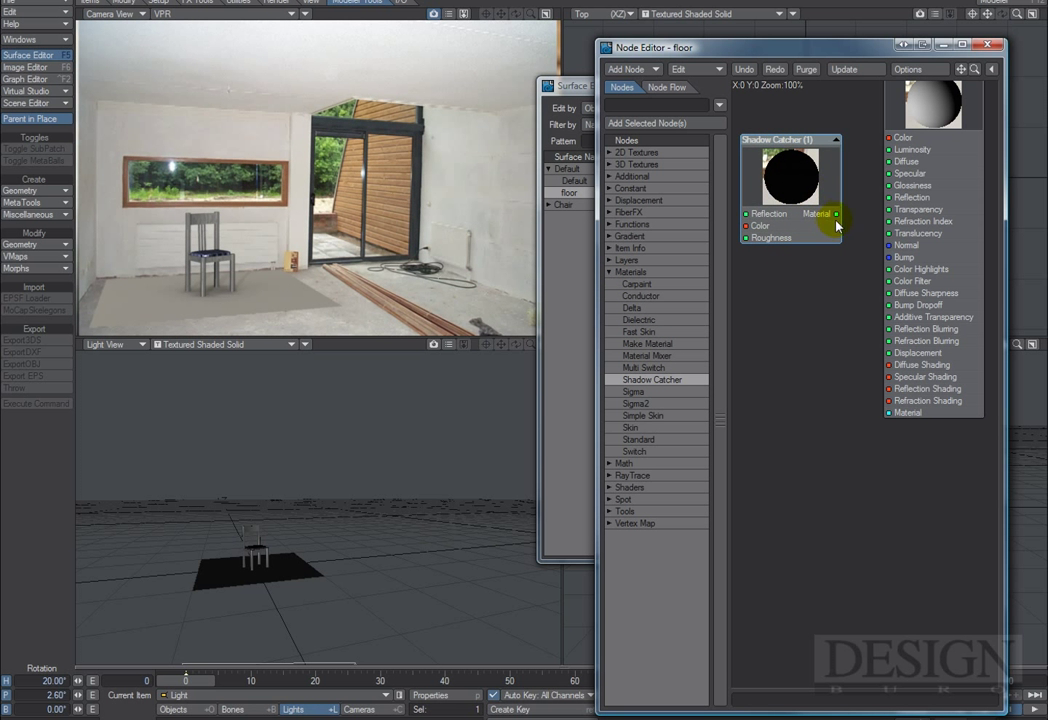
pyautogui.moveTo(862, 397); pyautogui.dragTo(886, 412)
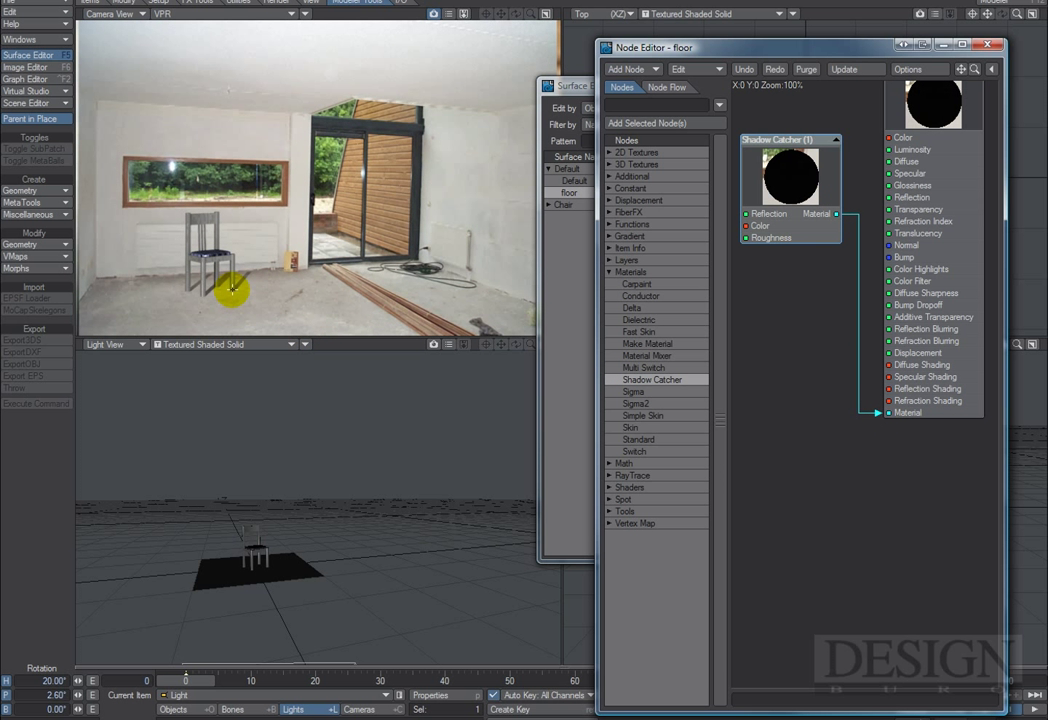
pyautogui.click(990, 48)
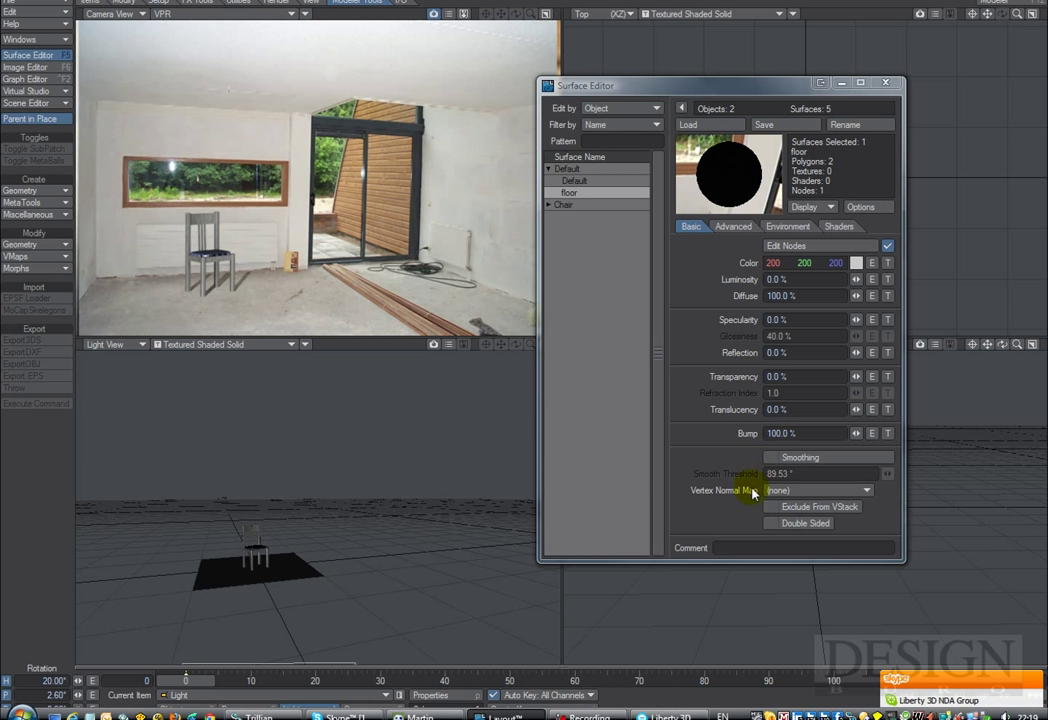
# Set the Skype online status to Do Not Disturb.
pyautogui.click(563, 70)
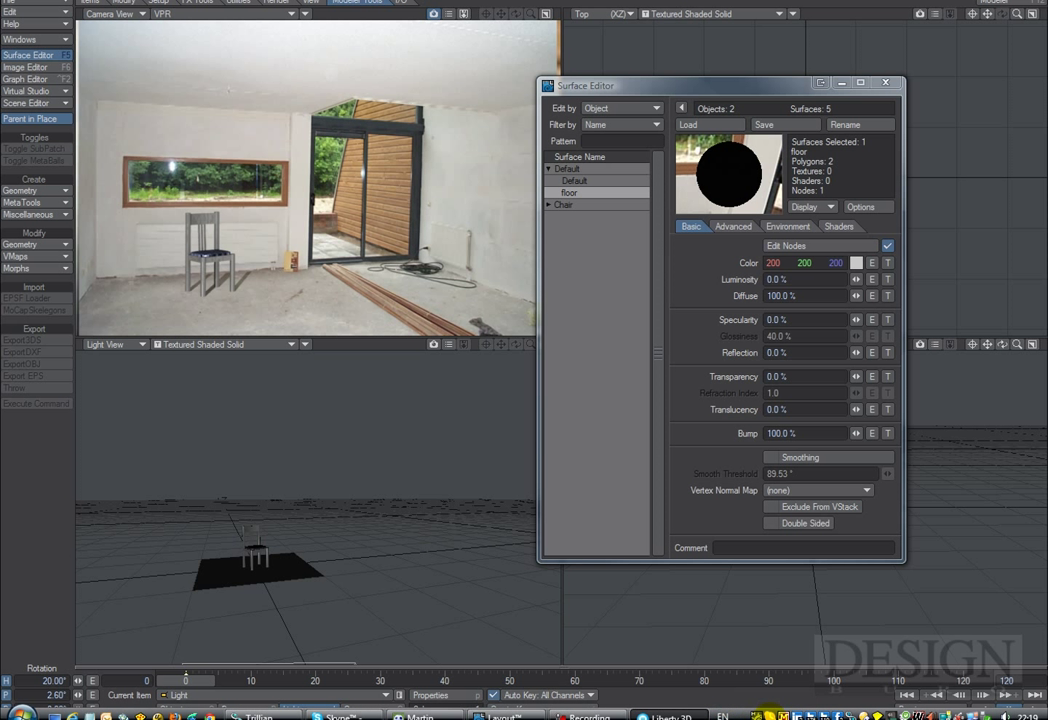
pyautogui.rightClick(775, 712)
pyautogui.moveTo(820, 669)
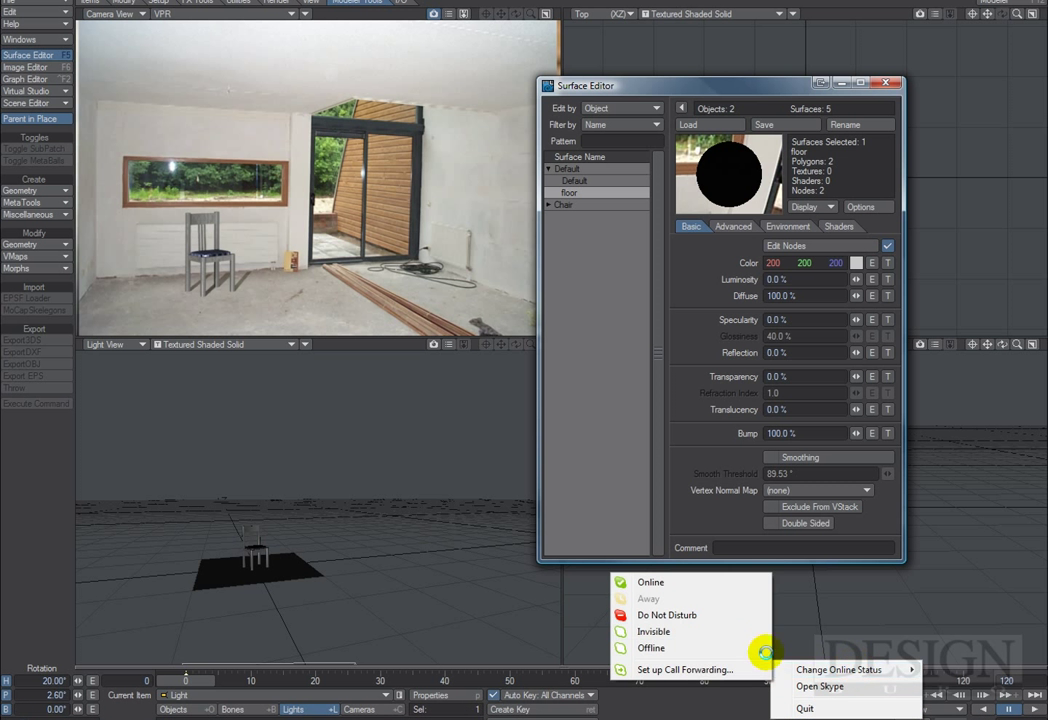
pyautogui.click(692, 614)
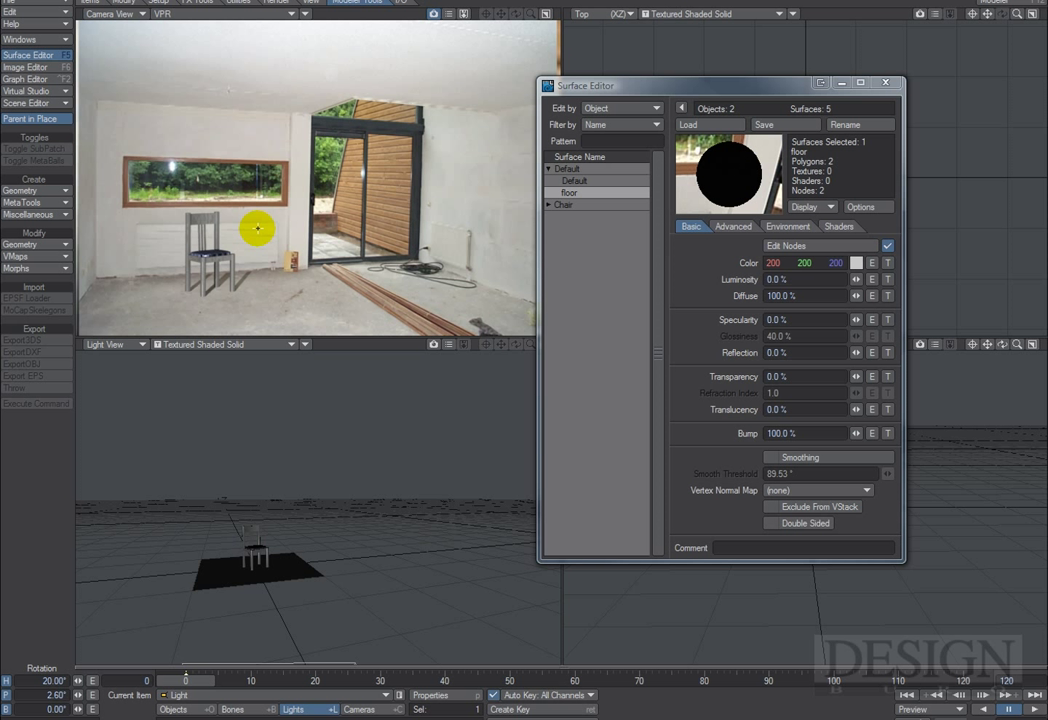
# Close the Surface Editor and create a second 10 m by 10 m ground plane centred at the origin with the surface name Wall.
pyautogui.click(887, 84)
pyautogui.click(34, 190)
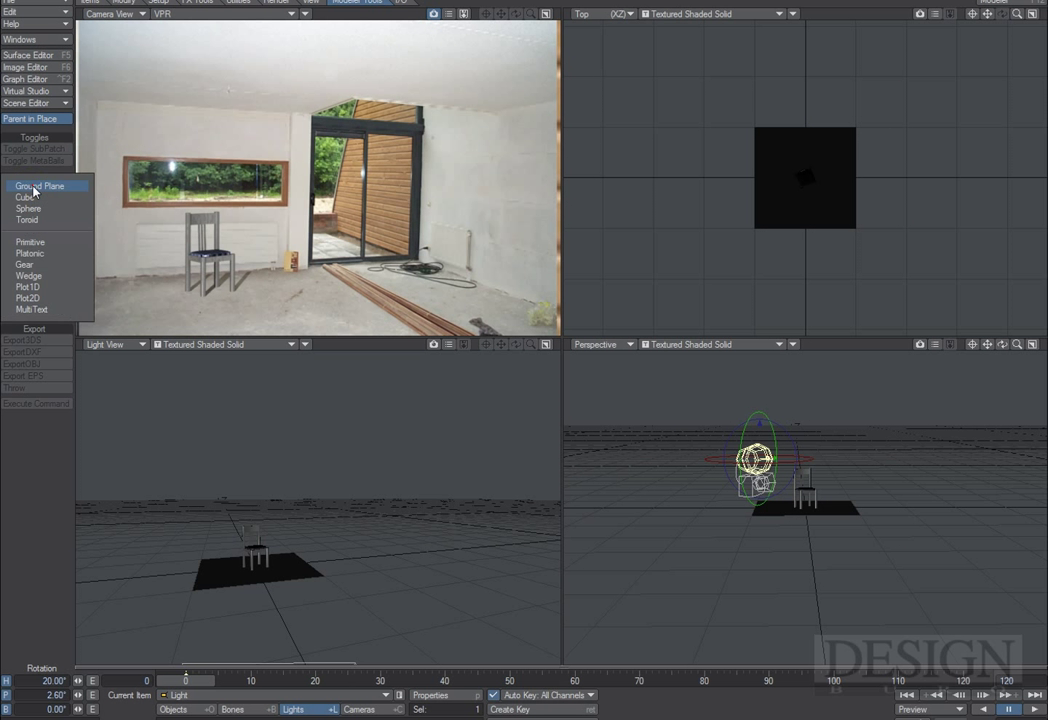
pyautogui.click(34, 188)
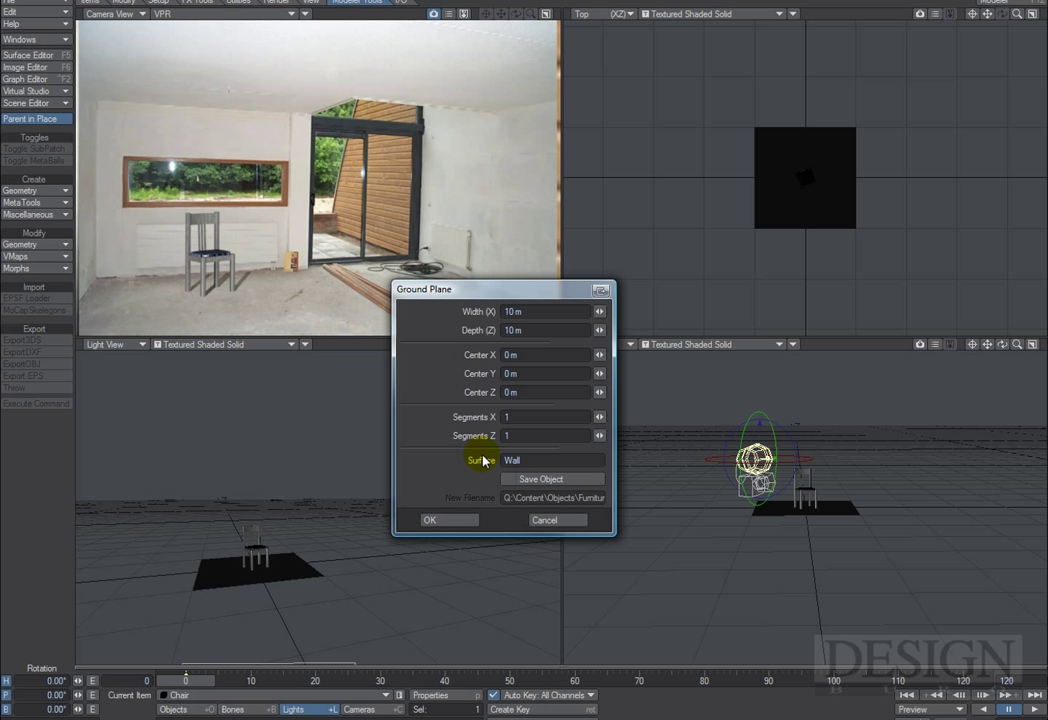
pyautogui.click(461, 522)
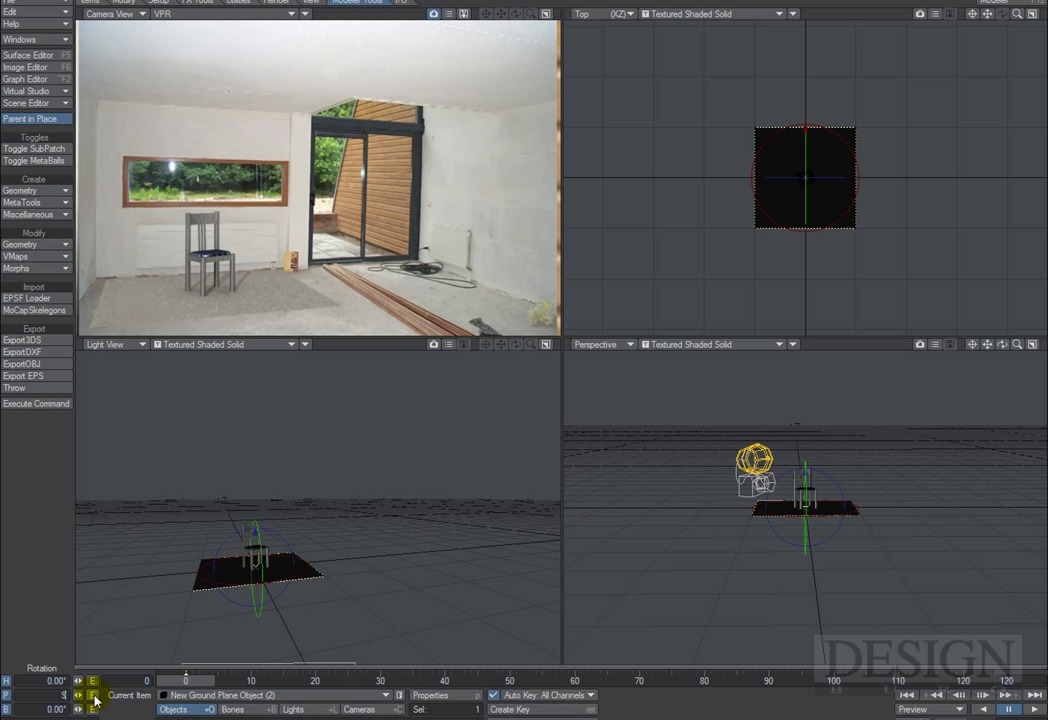
# Stand the new plane upright with a pitch of -90° and move it behind the chair to about Z 3.32 m.
pyautogui.write('-90')
pyautogui.press('Return')
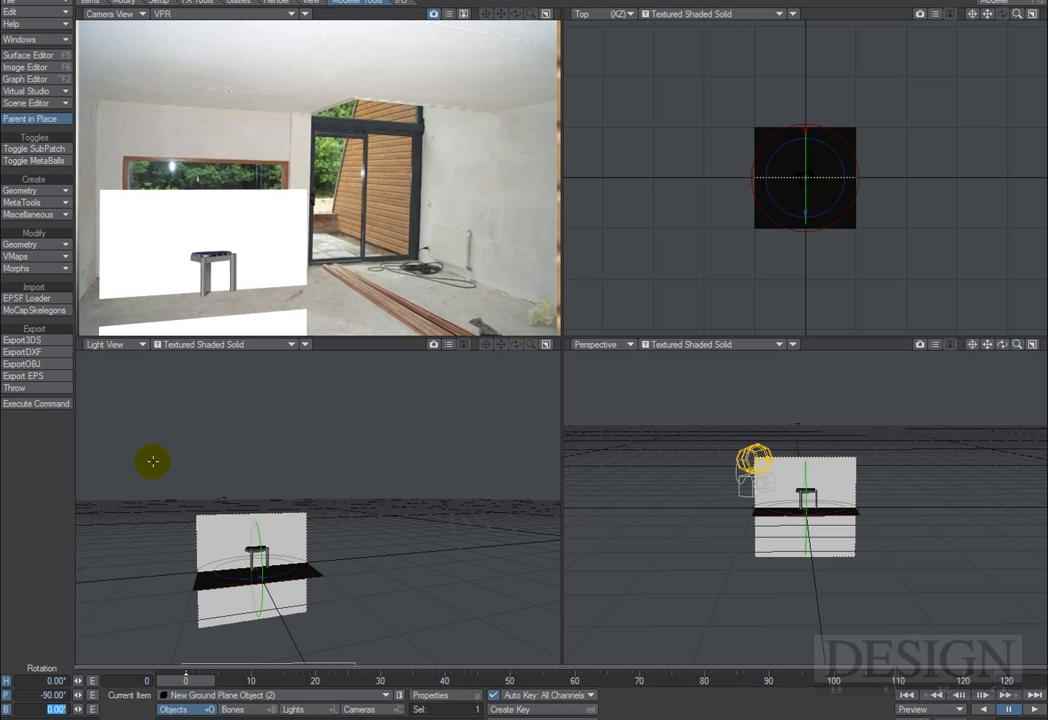
pyautogui.press('t')
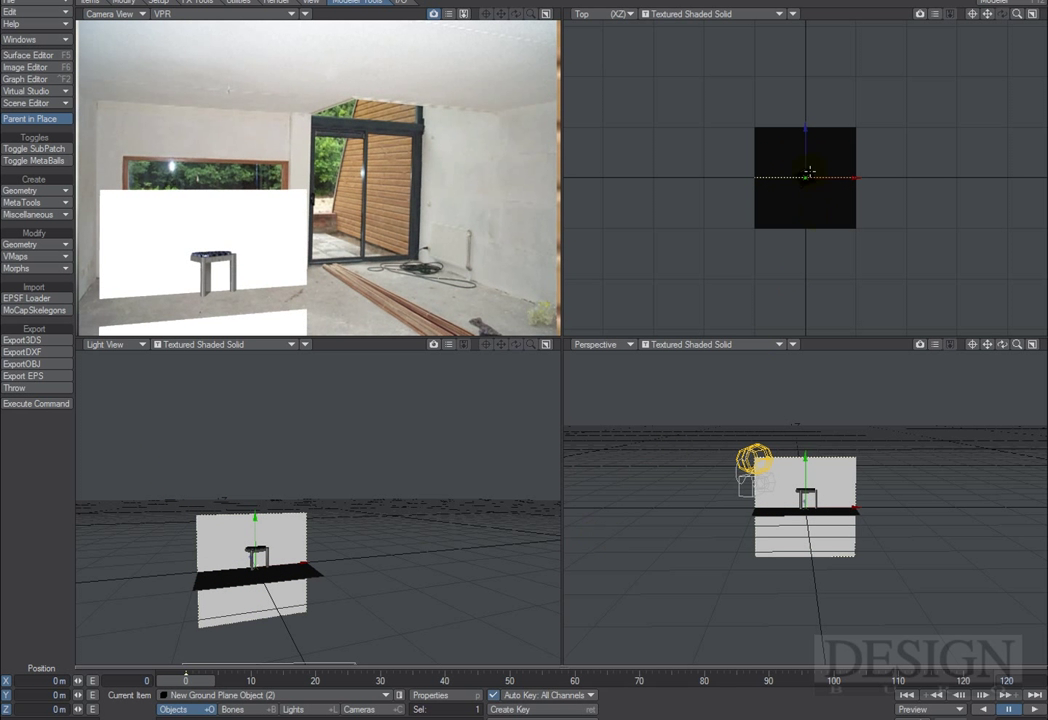
pyautogui.moveTo(524, 311); pyautogui.dragTo(524, 311)
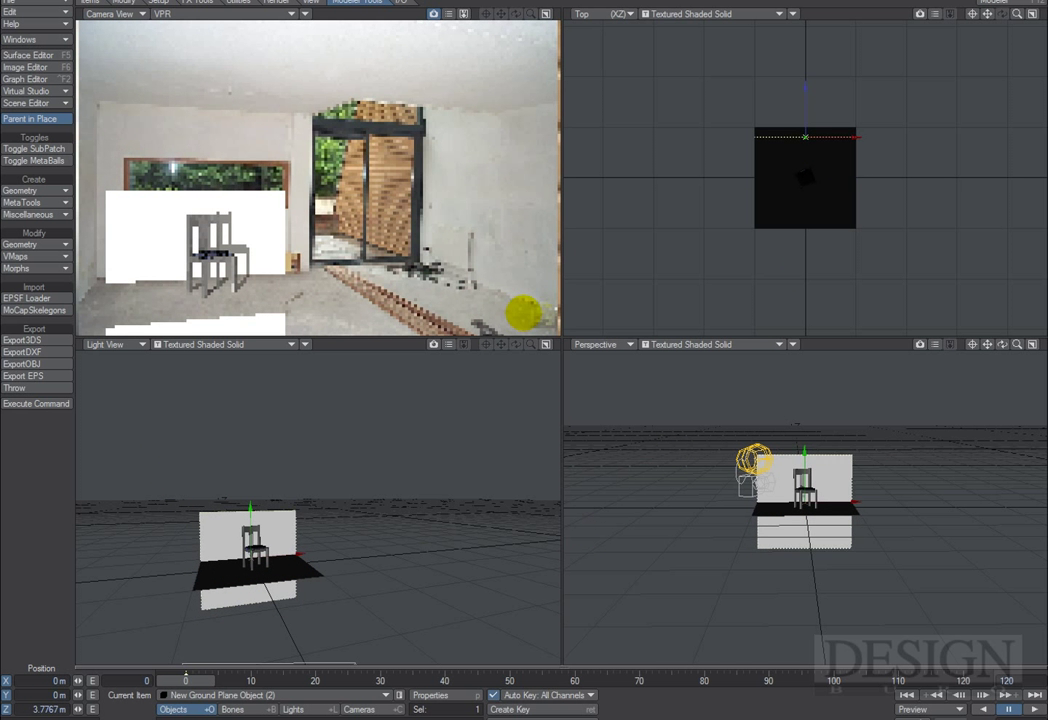
pyautogui.moveTo(1016, 13); pyautogui.dragTo(813, 143)
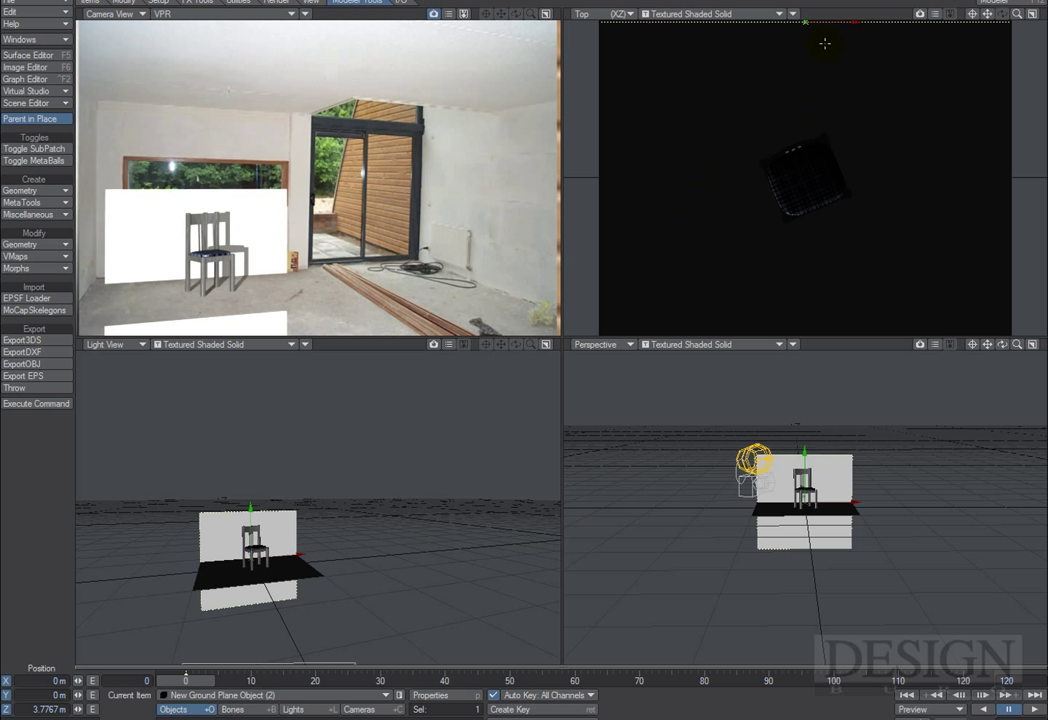
pyautogui.moveTo(1015, 18); pyautogui.dragTo(851, 27)
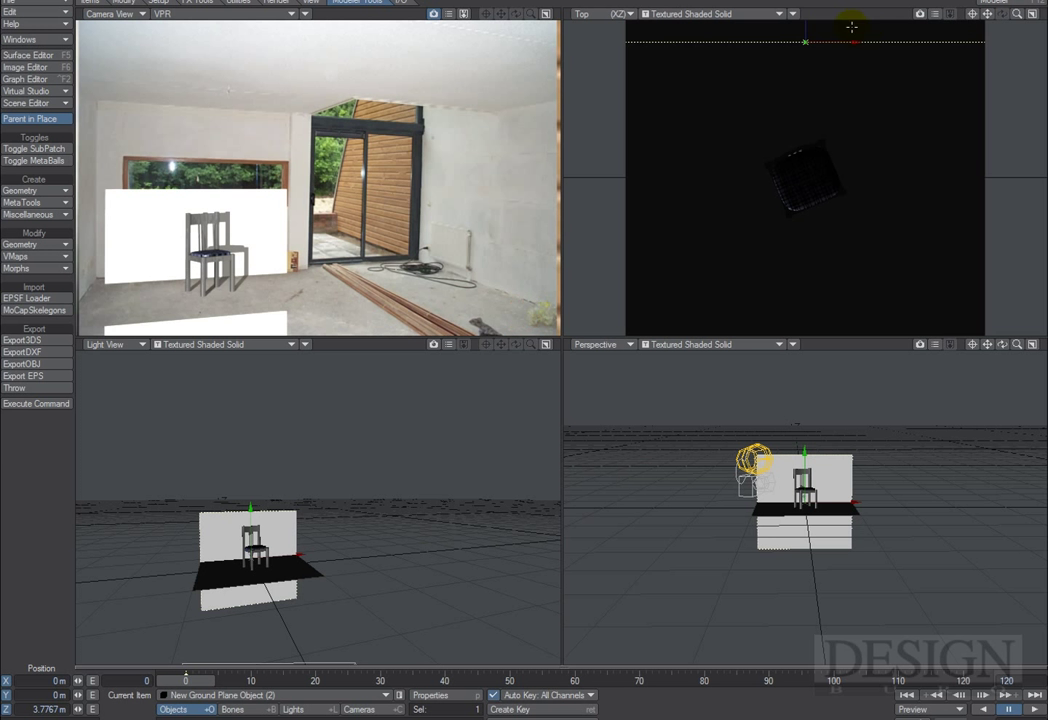
pyautogui.moveTo(519, 311); pyautogui.dragTo(522, 312)
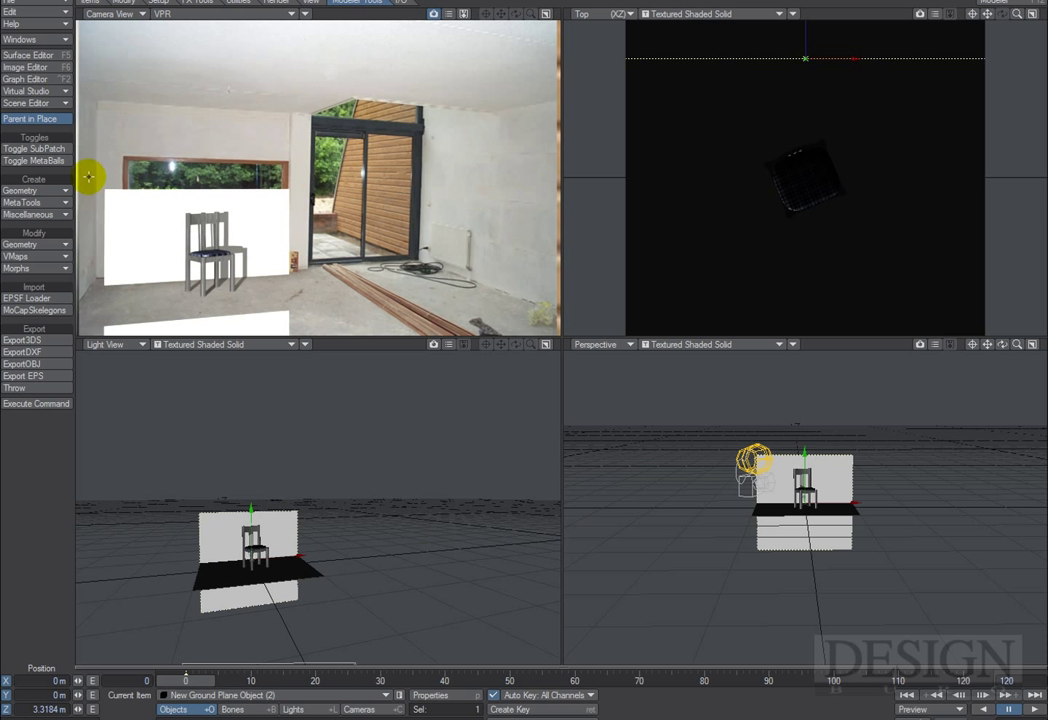
# Try to rename the Default surface to "floor" with the first ground plane object selected in the Surface Editor.
pyautogui.click(28, 55)
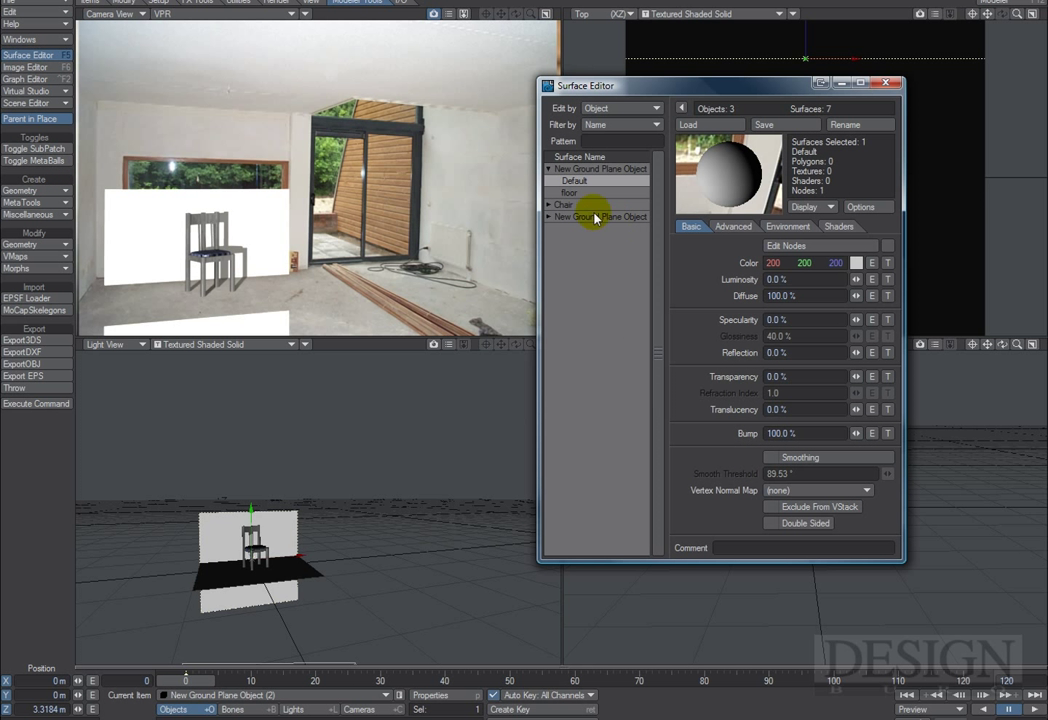
pyautogui.click(596, 172)
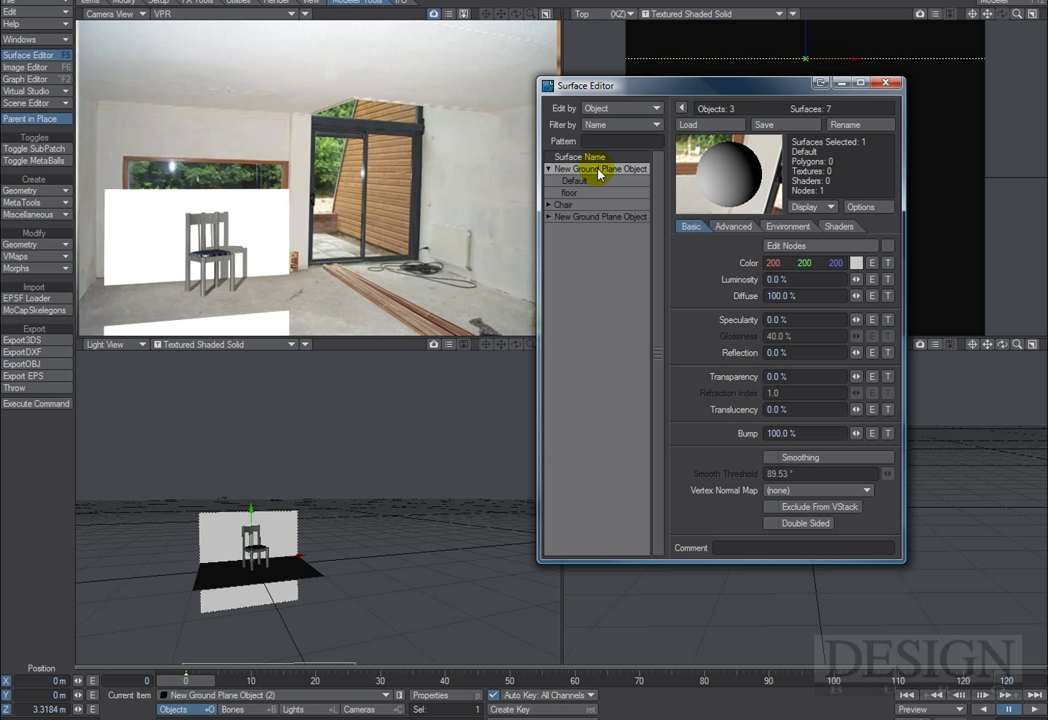
pyautogui.click(845, 124)
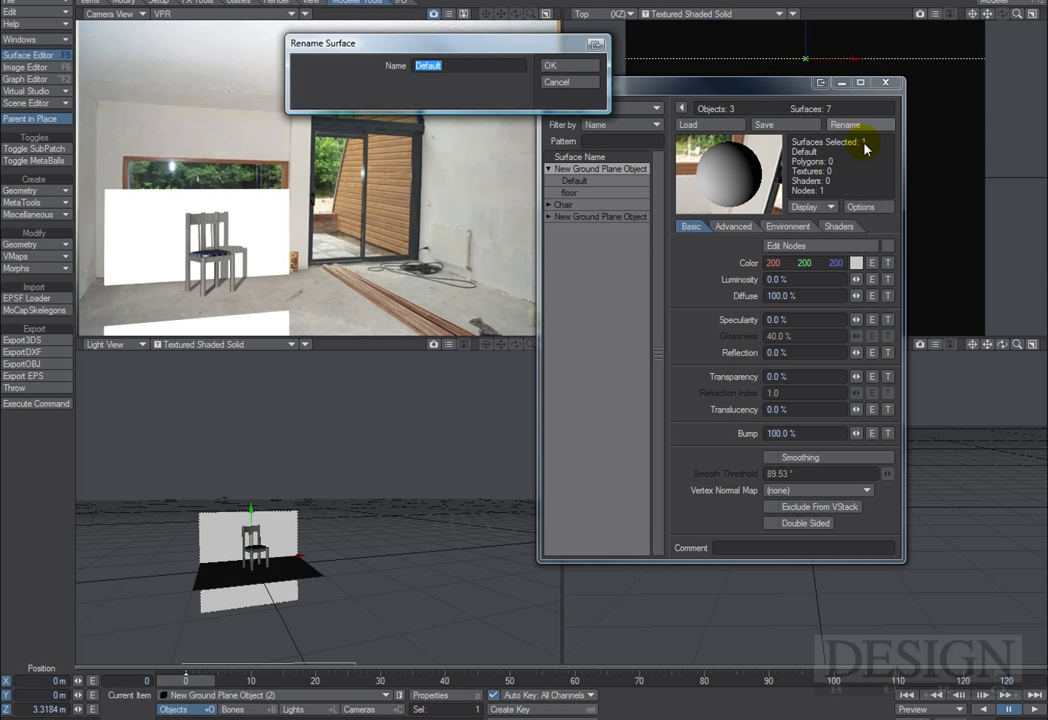
pyautogui.write('floor')
pyautogui.press('Return')
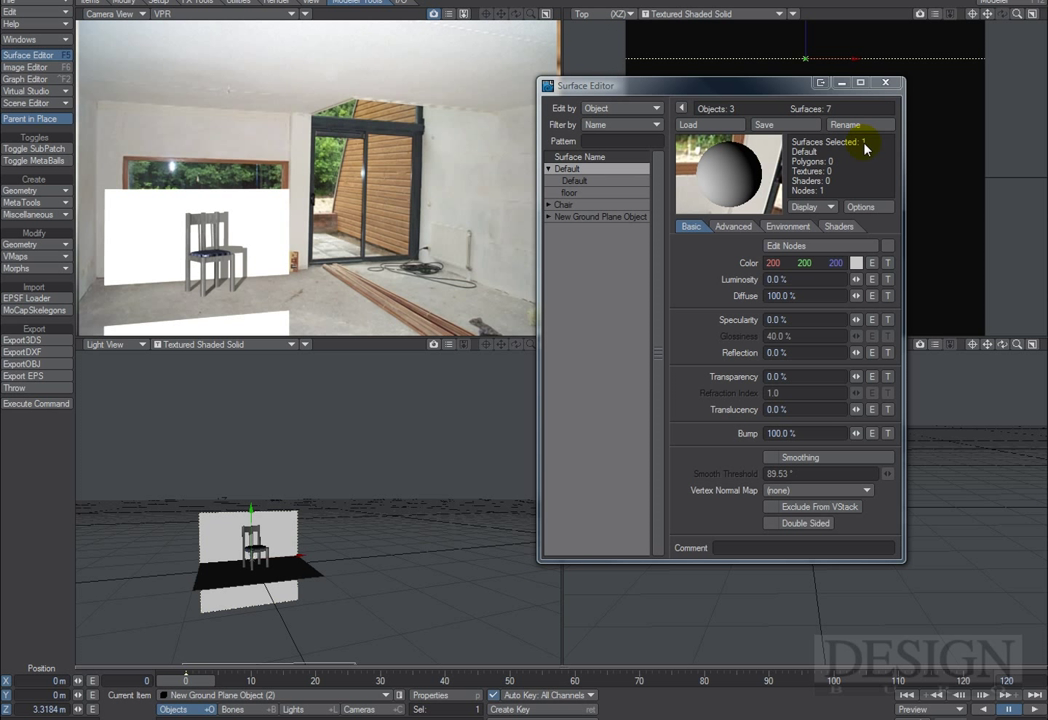
# Rename the Default surface to "wall" with the second ground plane object selected in the surface list.
pyautogui.click(567, 216)
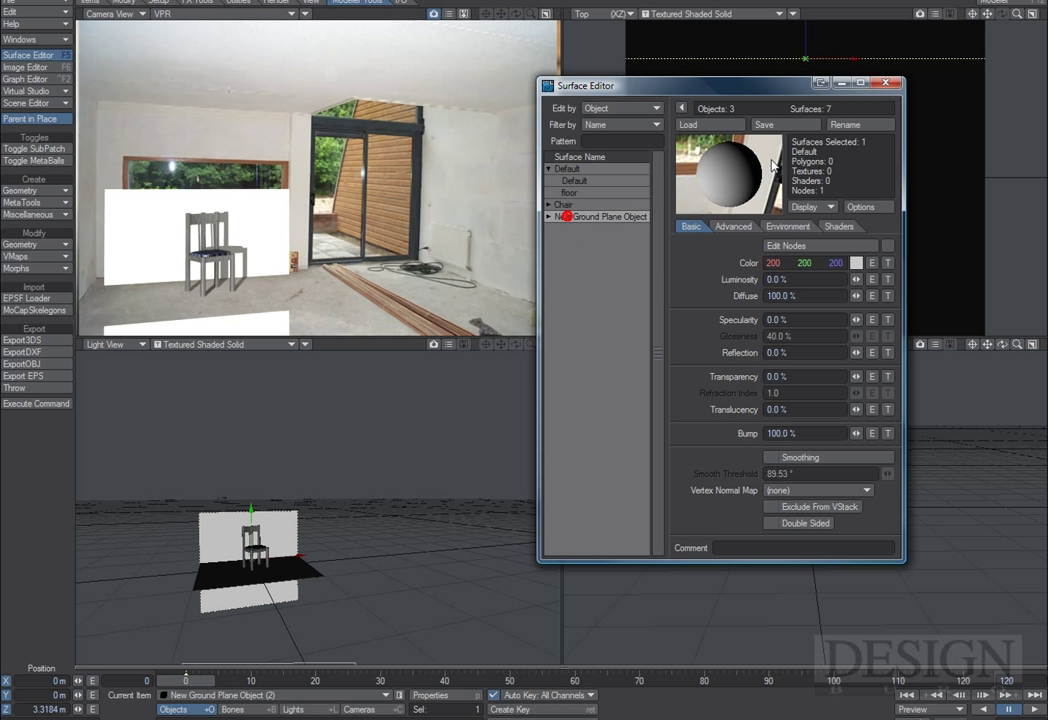
pyautogui.click(858, 125)
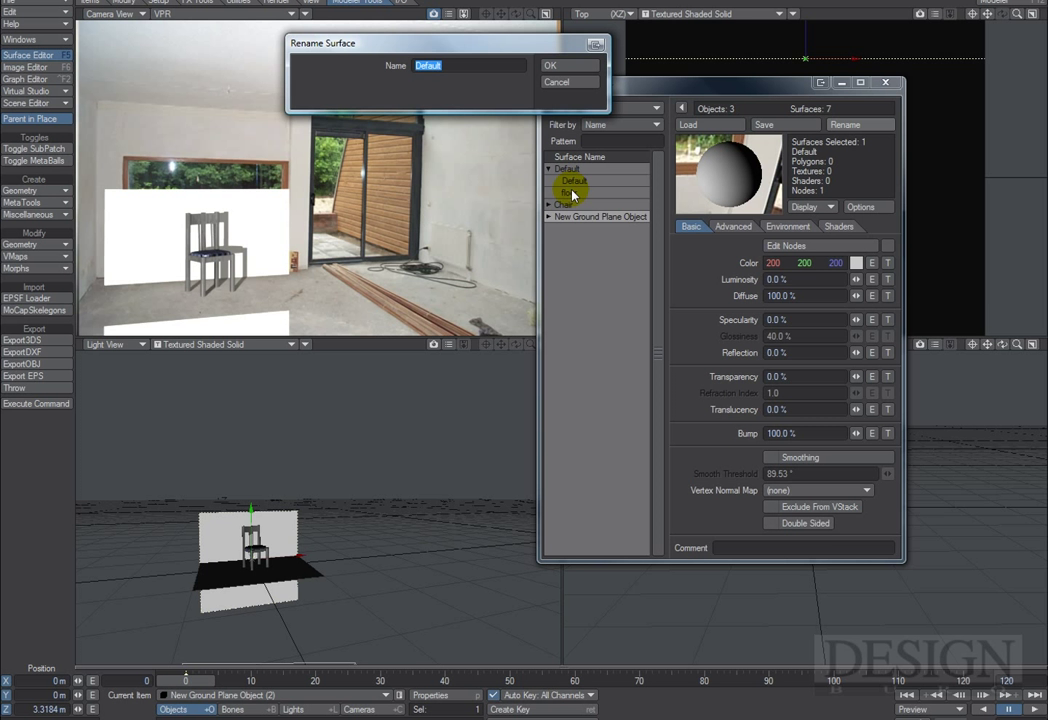
pyautogui.write('wall')
pyautogui.press('Return')
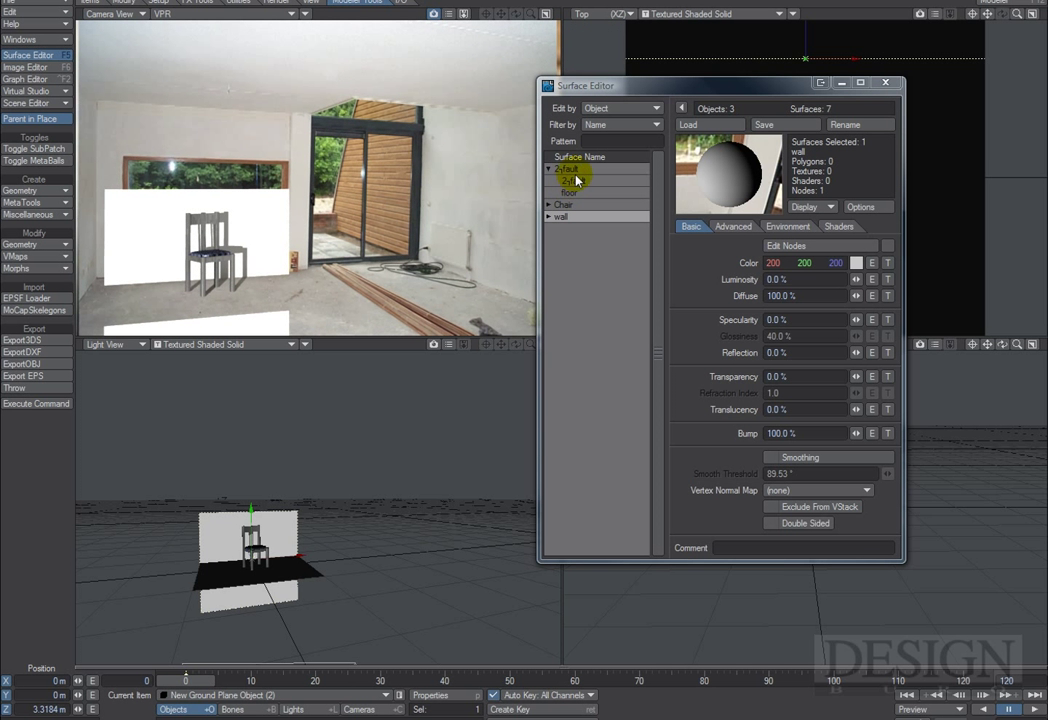
# Reopen the Surface Editor to refresh its list, expand the second ground plane object and select its Wall surface.
pyautogui.click(585, 194)
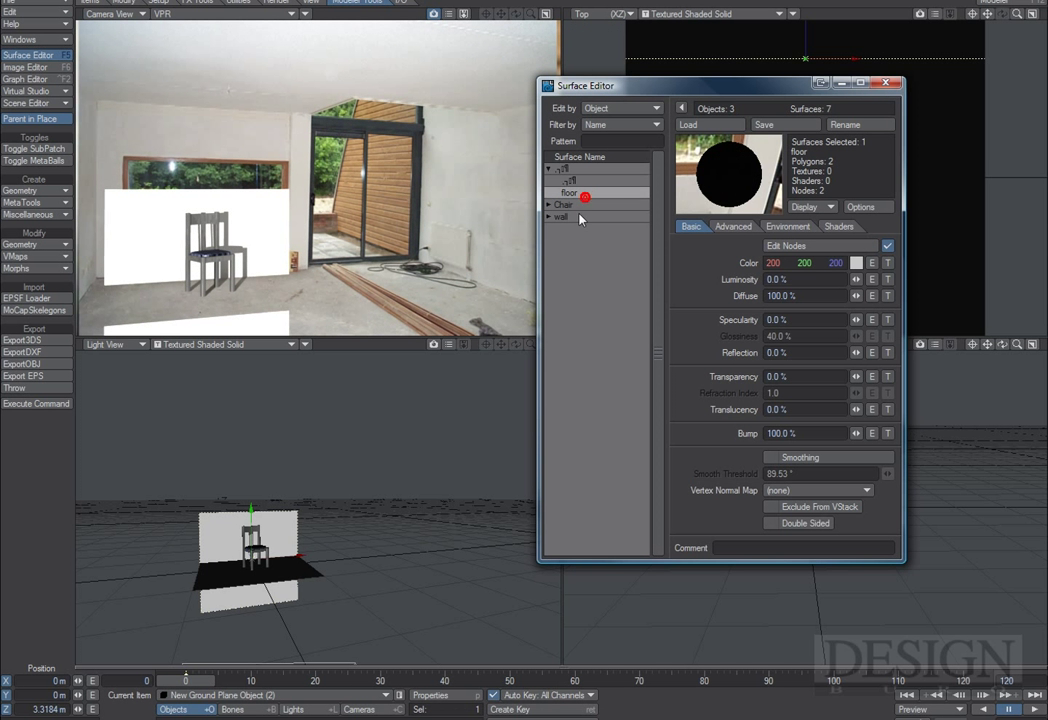
pyautogui.click(549, 170)
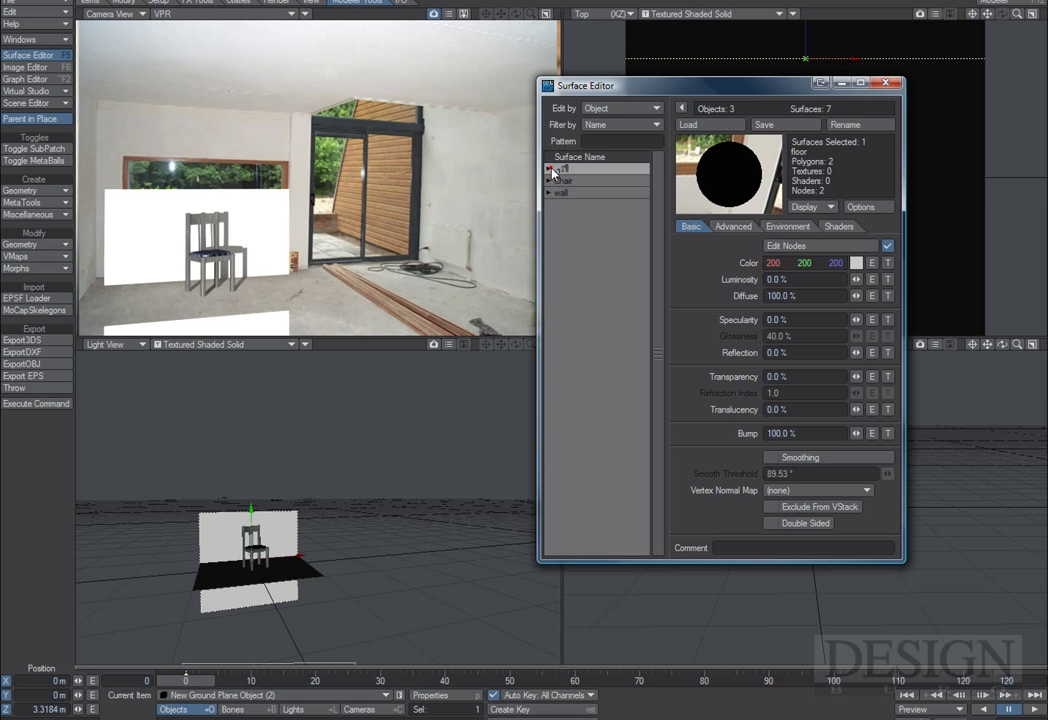
pyautogui.click(725, 68)
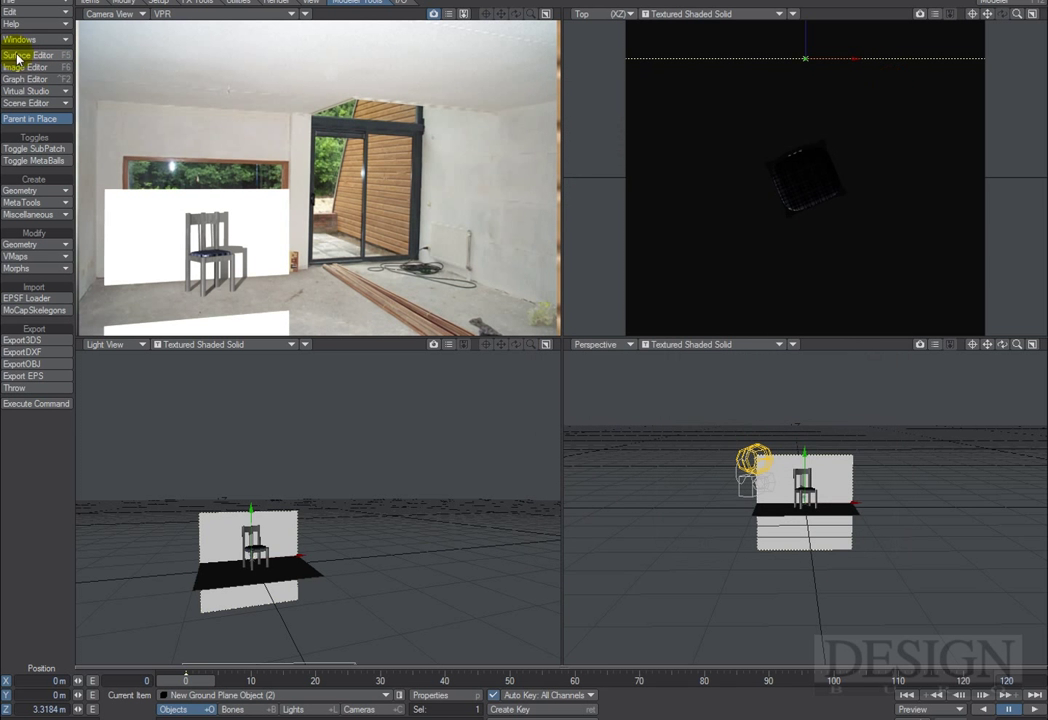
pyautogui.click(30, 57)
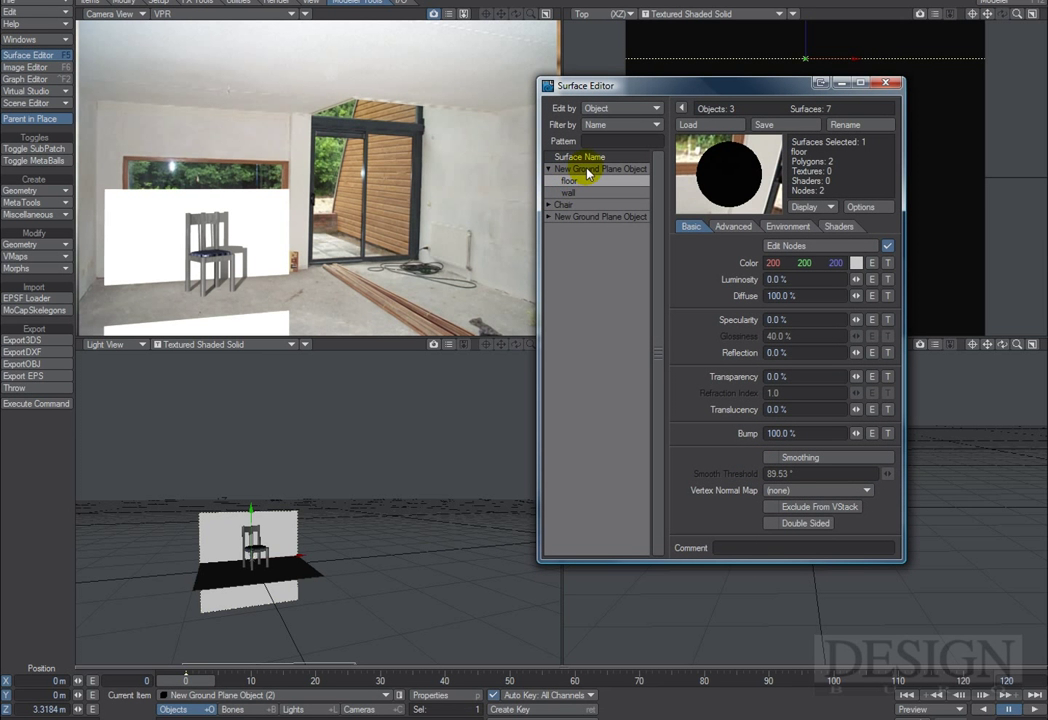
pyautogui.click(548, 217)
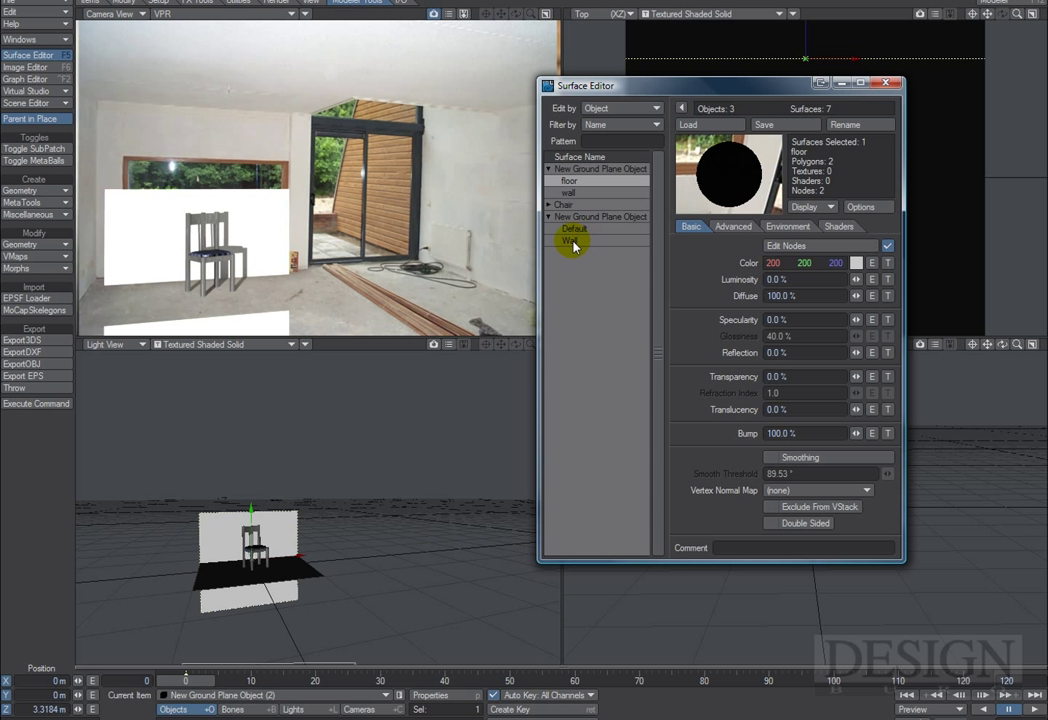
pyautogui.click(572, 241)
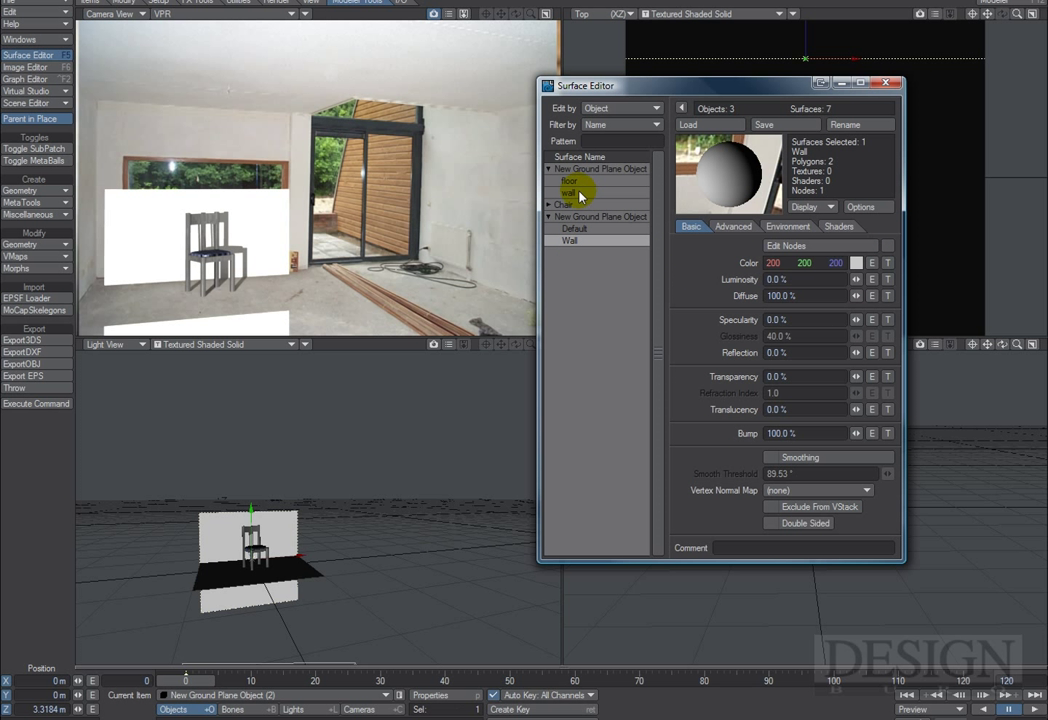
pyautogui.click(581, 195)
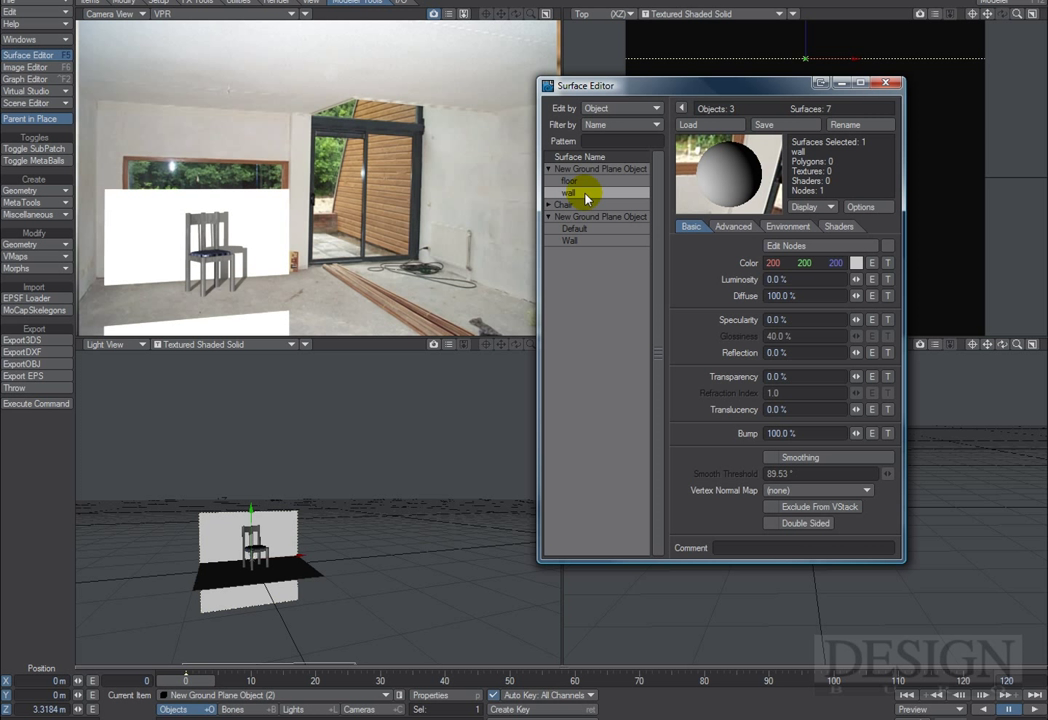
pyautogui.click(852, 125)
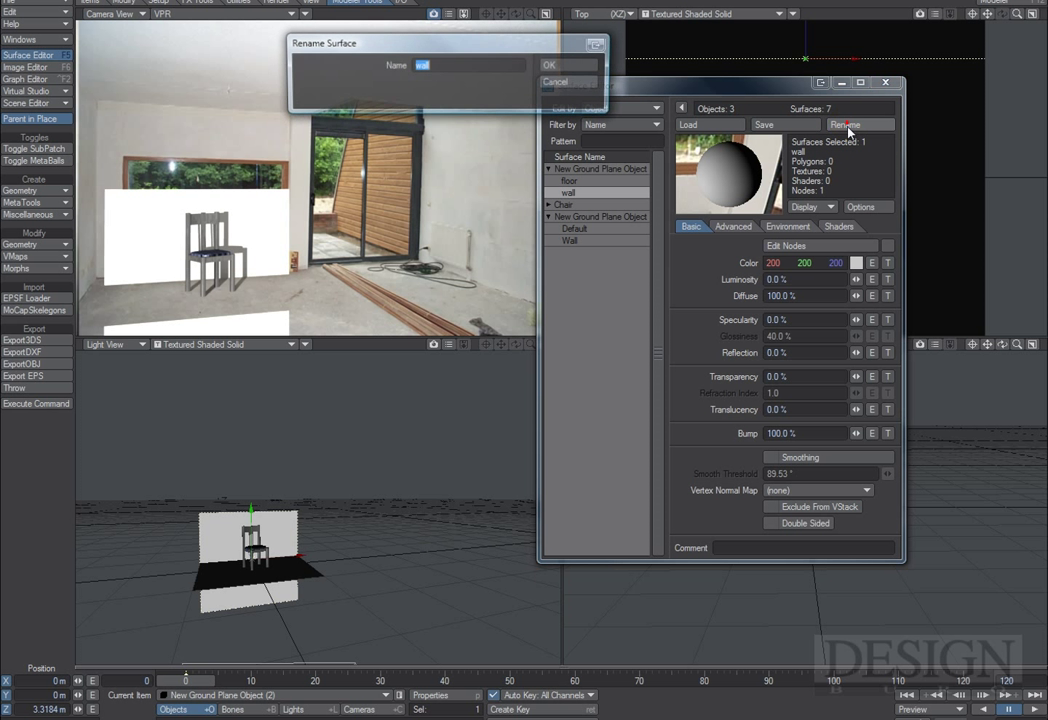
pyautogui.press('Escape')
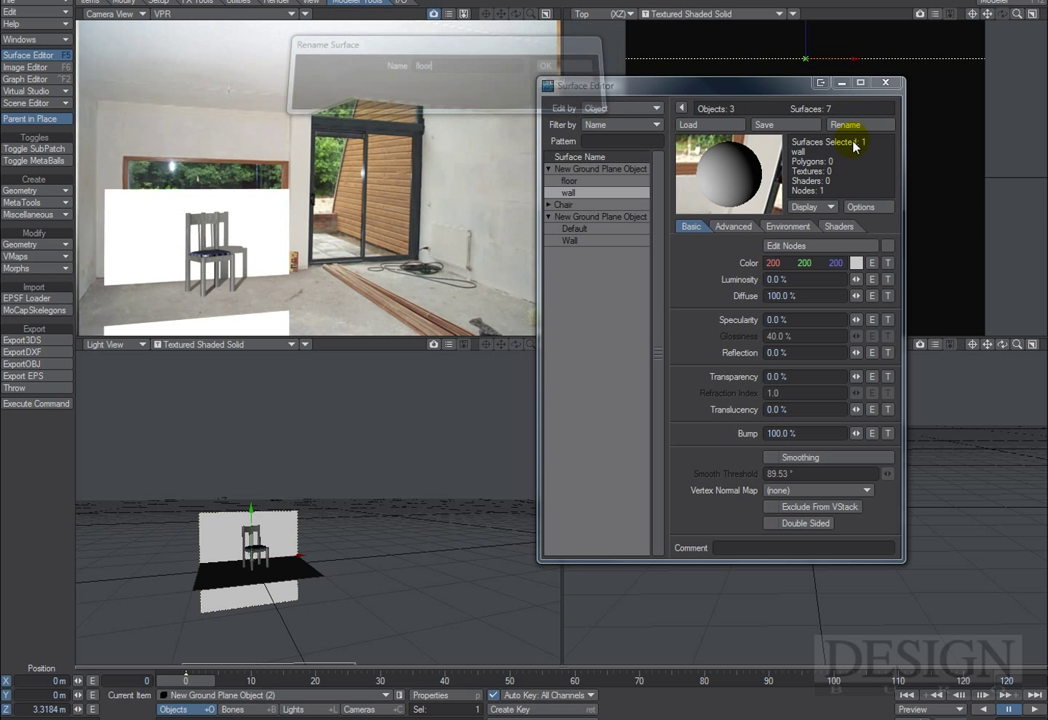
# Compare the surfaces of both ground plane objects to identify which ones have polygons assigned.
pyautogui.click(579, 181)
pyautogui.click(580, 192)
pyautogui.click(582, 181)
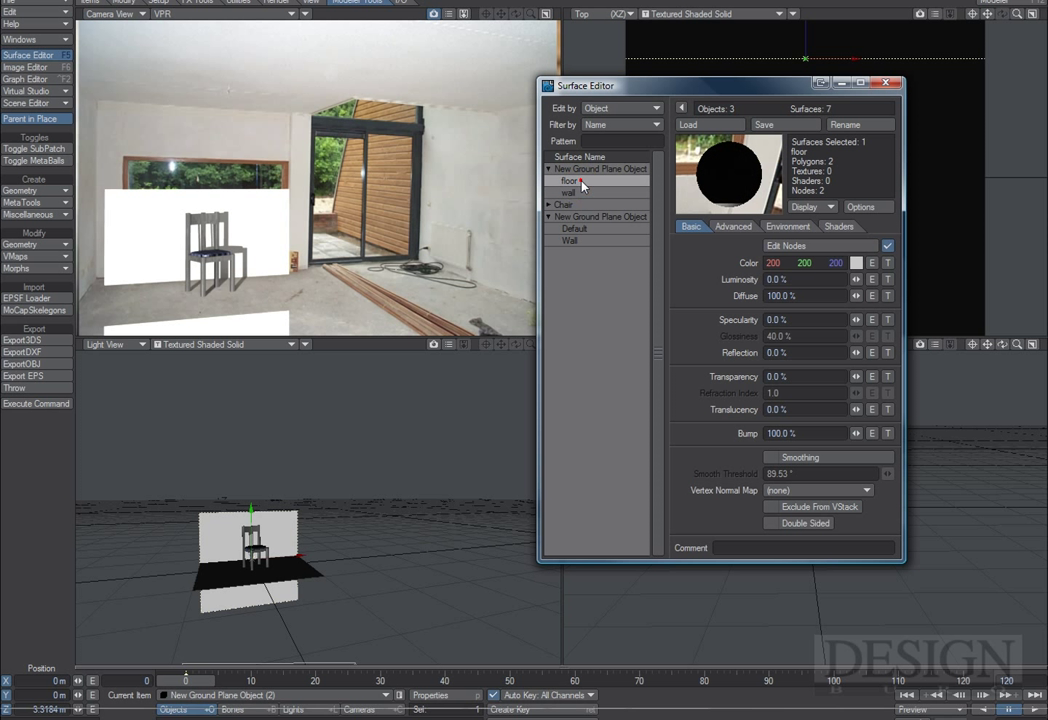
pyautogui.click(581, 193)
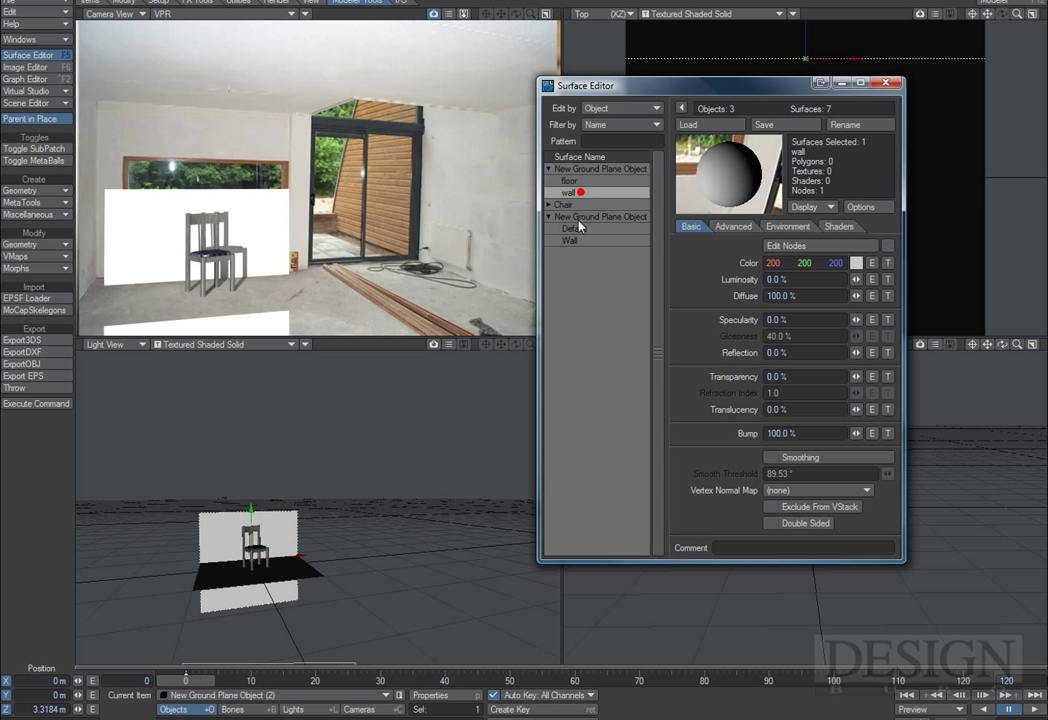
pyautogui.click(576, 228)
pyautogui.click(574, 240)
pyautogui.click(579, 229)
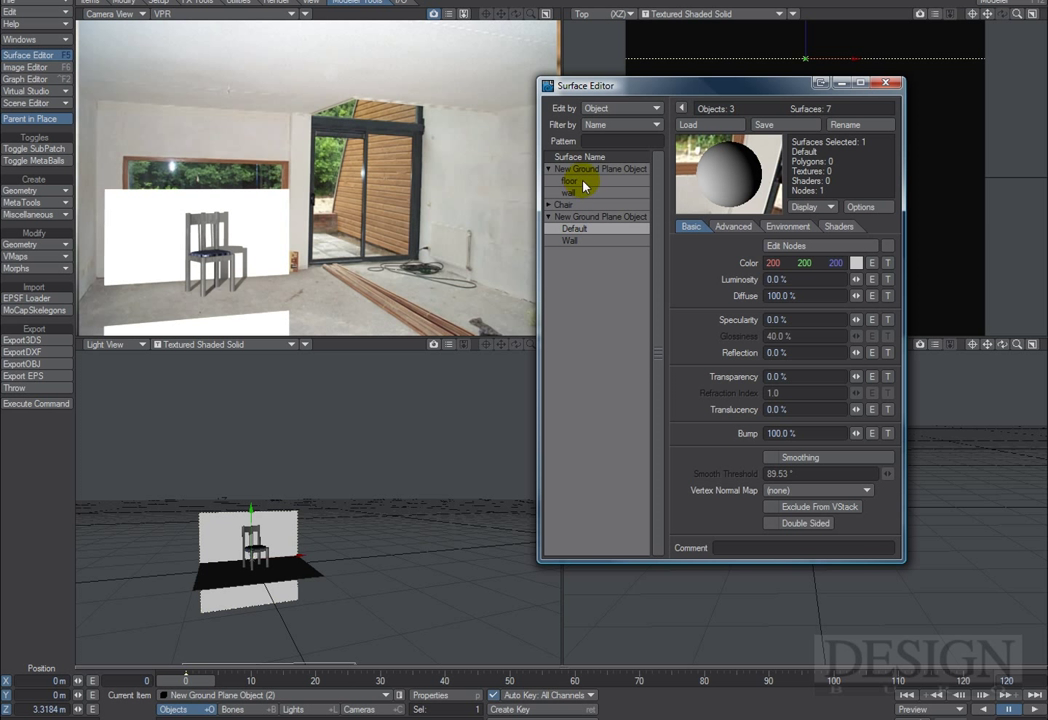
# Copy the floor surface's settings and paste them onto the Wall surface of the second ground plane object.
pyautogui.click(580, 181)
pyautogui.rightClick(580, 181)
pyautogui.click(592, 204)
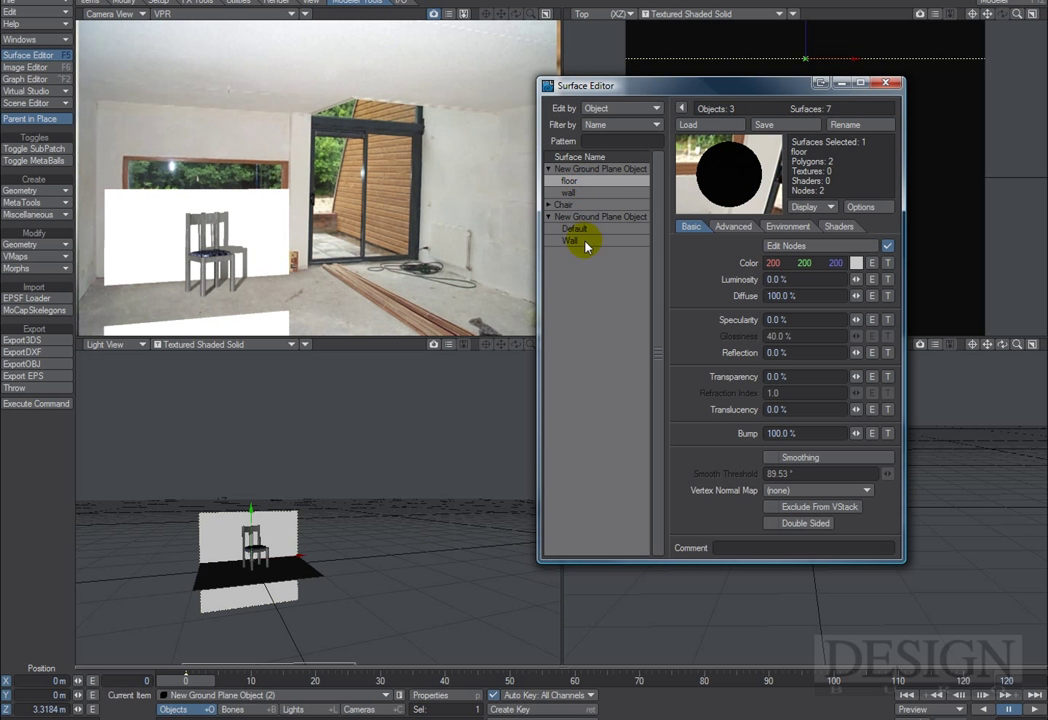
pyautogui.click(572, 240)
pyautogui.rightClick(572, 240)
pyautogui.click(581, 251)
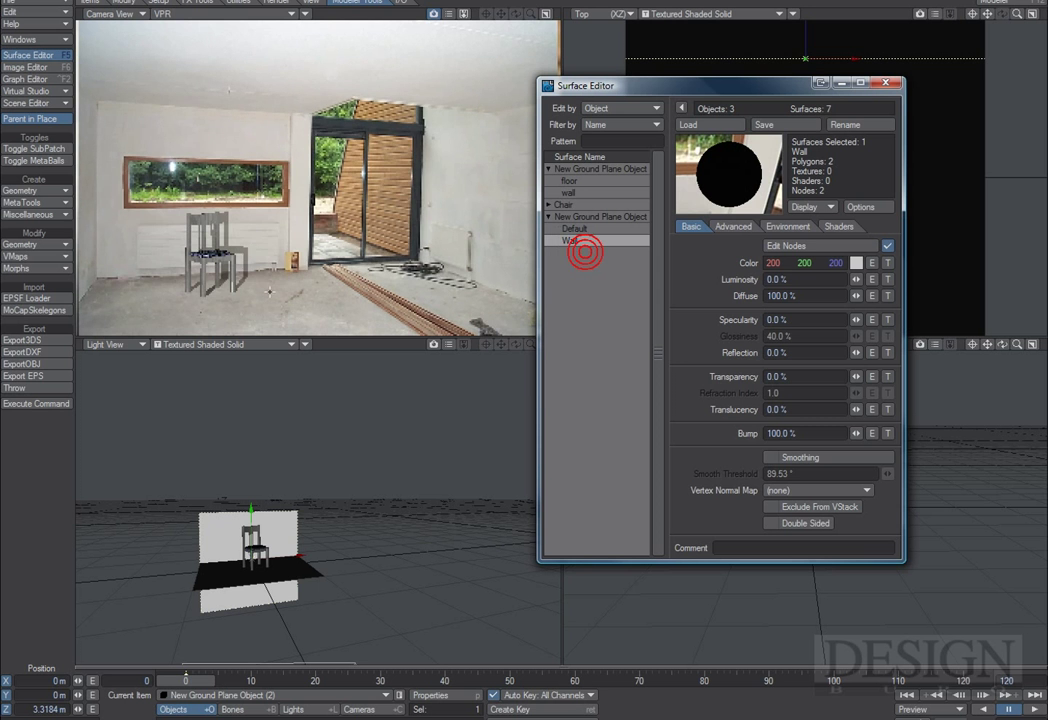
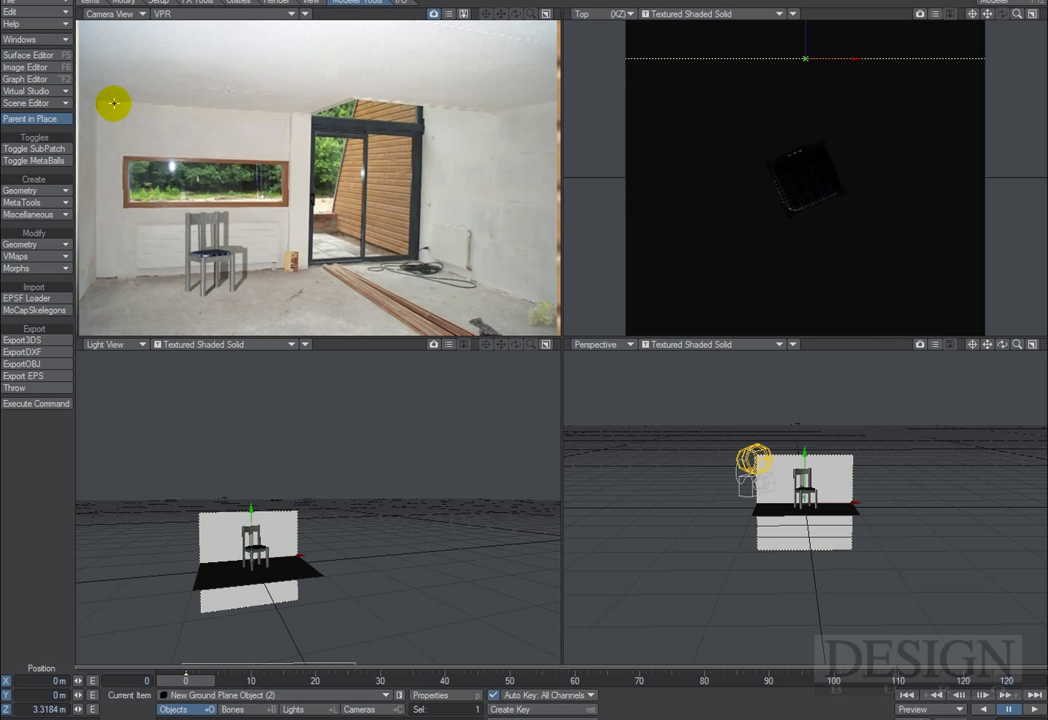
# Create another 10 m by 10 m ground plane centred at the origin with a surface named "heating".
pyautogui.click(47, 190)
pyautogui.click(48, 190)
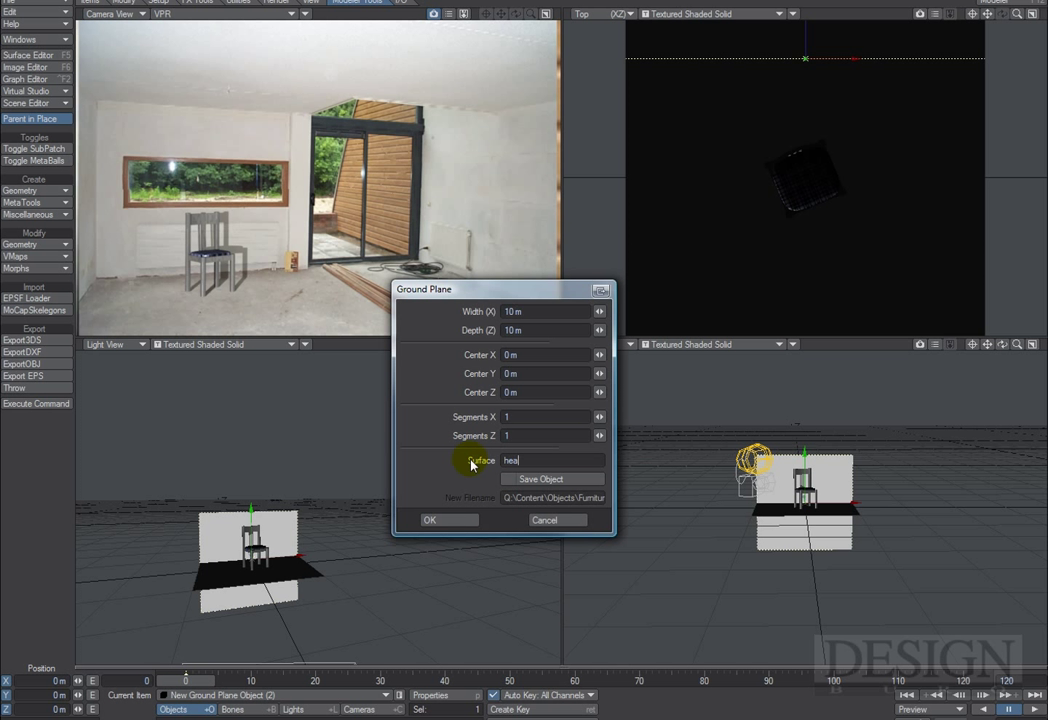
pyautogui.click(461, 522)
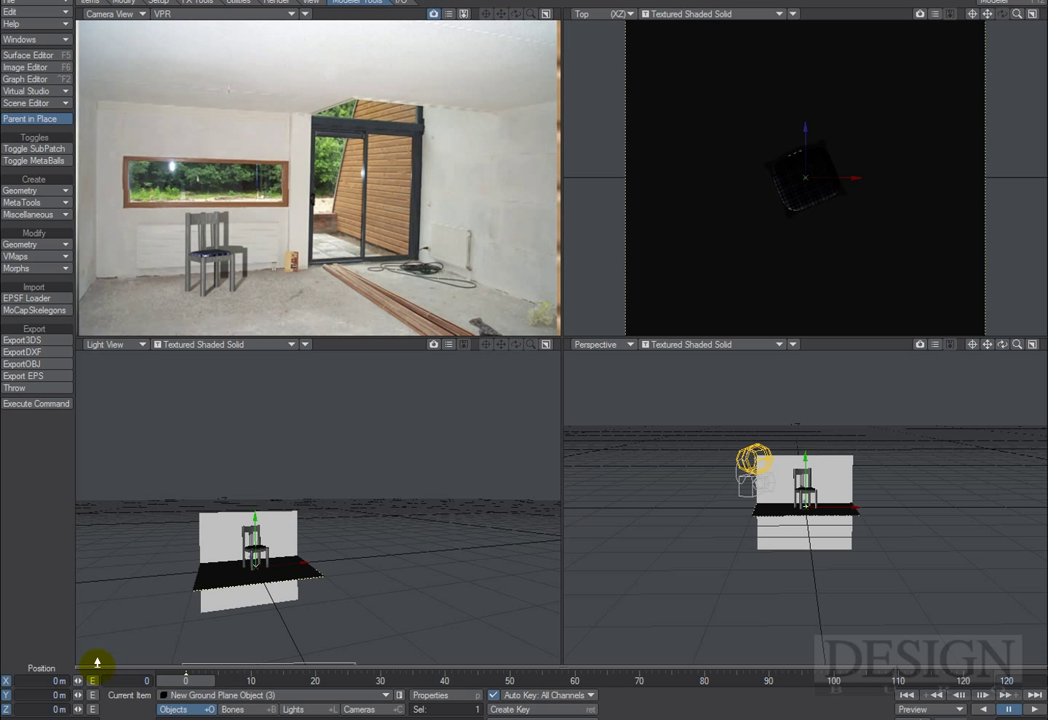
# Stand the new heating plane upright by setting its pitch to -90°.
pyautogui.press('y')
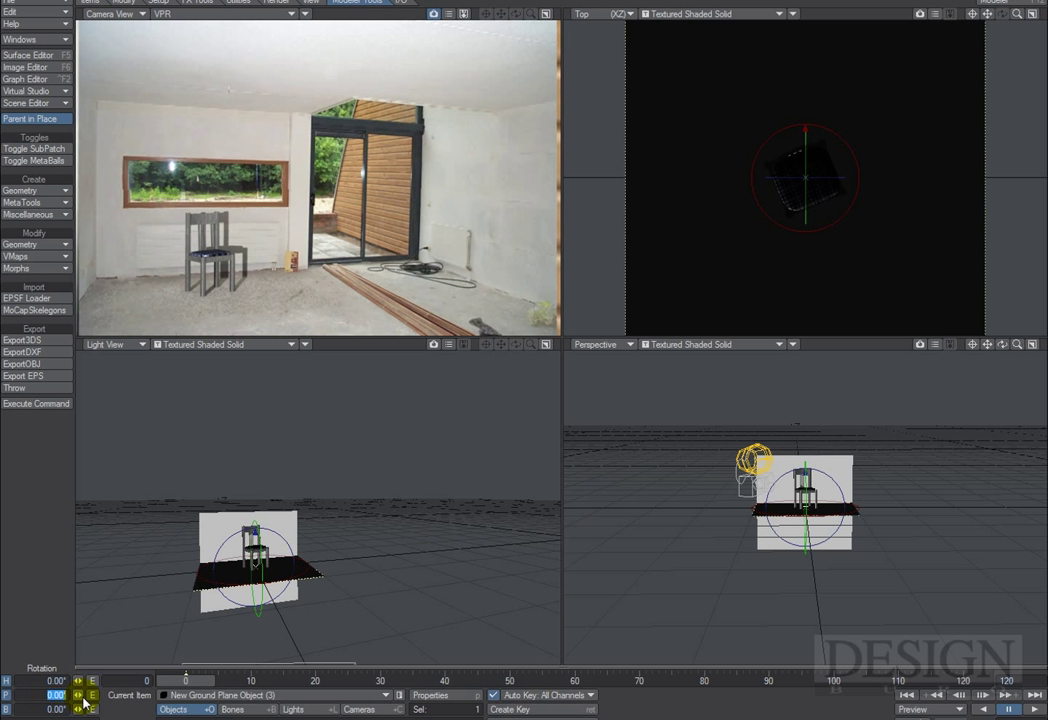
pyautogui.press('Tab')
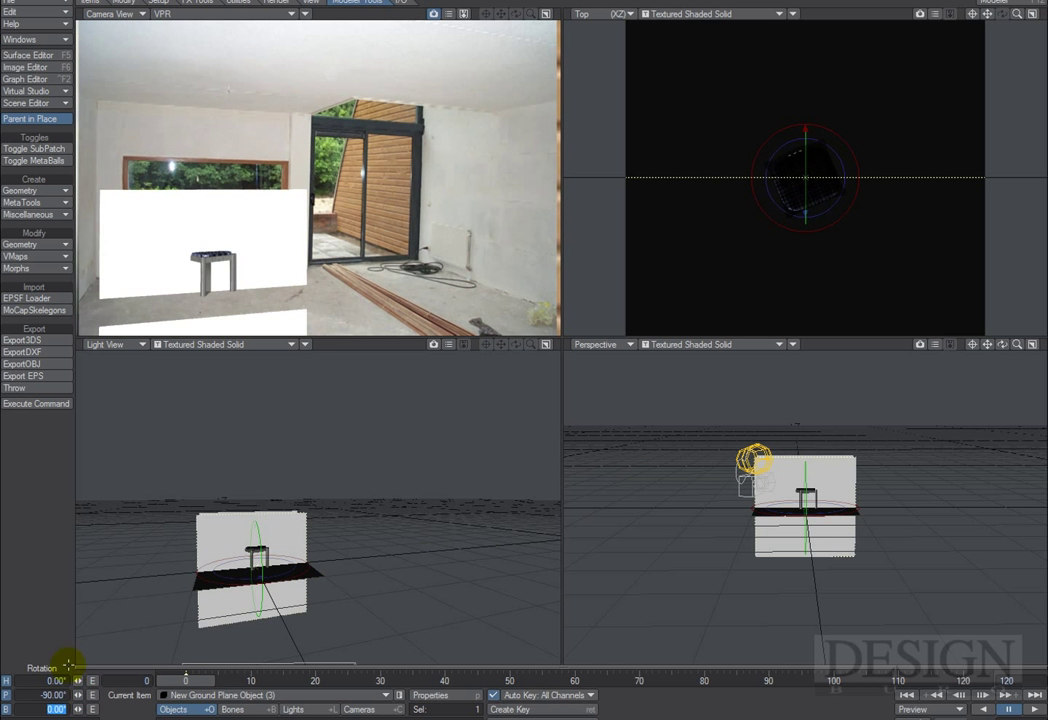
pyautogui.write('0')
# Move the upright heating plane behind the chair, just in front of the wall plane, to about Z 2.86 m.
pyautogui.write('t')
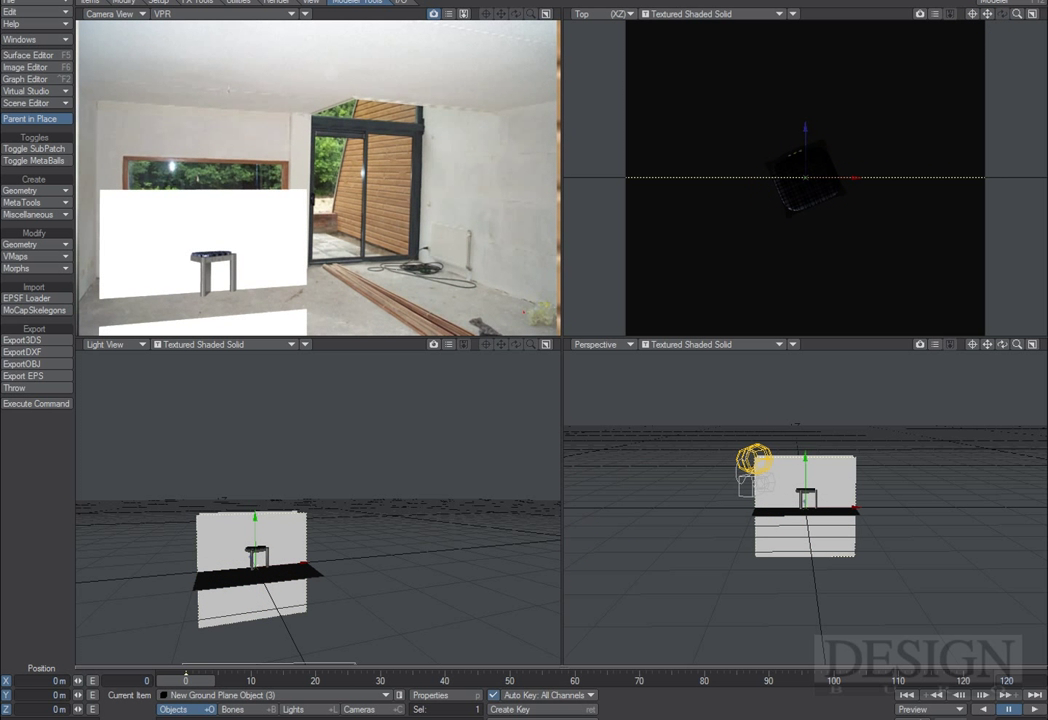
pyautogui.moveTo(967, 398); pyautogui.dragTo(524, 312)
pyautogui.moveTo(1013, 345); pyautogui.dragTo(898, 533)
pyautogui.moveTo(1002, 344); pyautogui.dragTo(929, 496)
pyautogui.moveTo(522, 313); pyautogui.dragTo(522, 313)
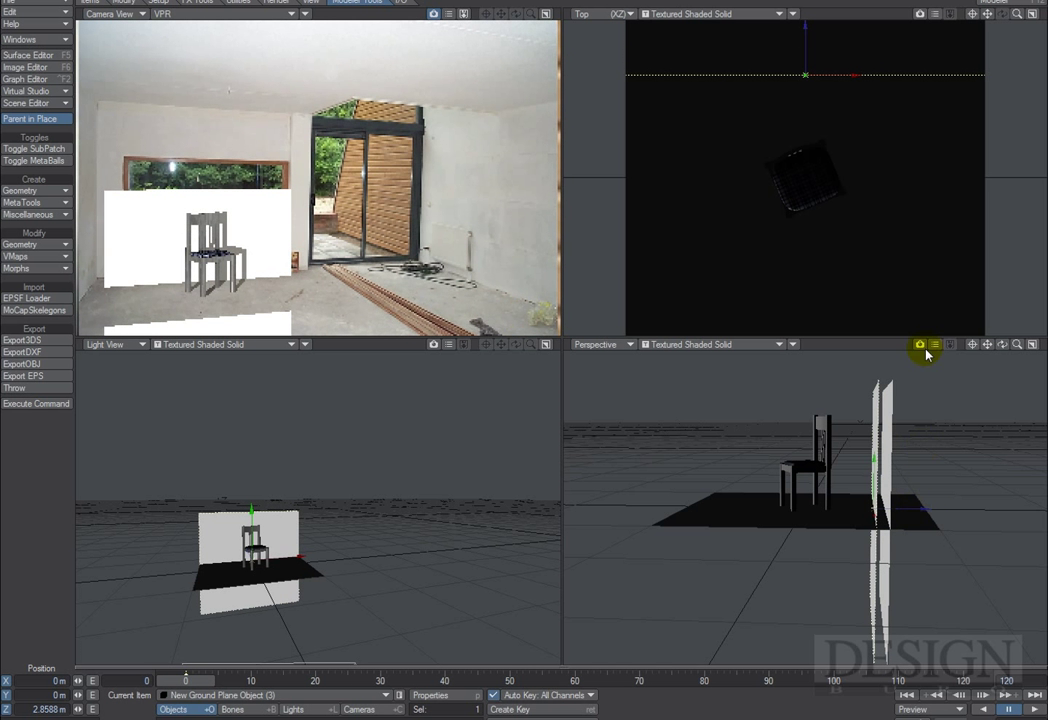
# Scale the heating plane down to about 0.751 in X and 0.233 in Z to match the radiator's proportions.
pyautogui.press('h')
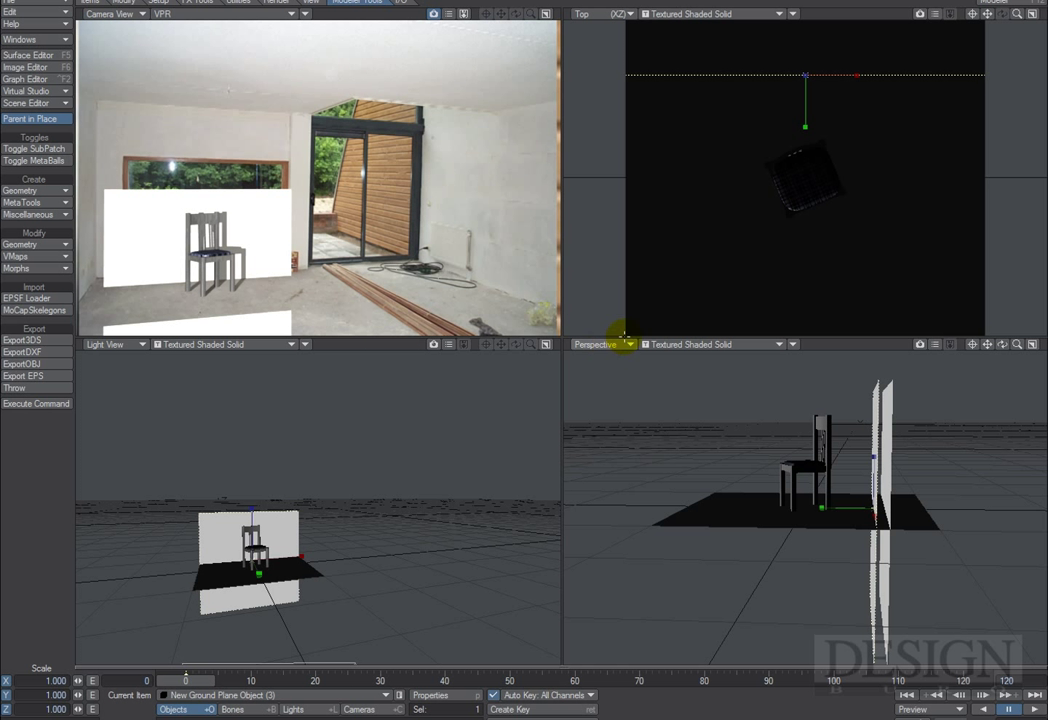
pyautogui.moveTo(1002, 344); pyautogui.dragTo(950, 409)
pyautogui.moveTo(862, 451); pyautogui.dragTo(522, 311, button='right')
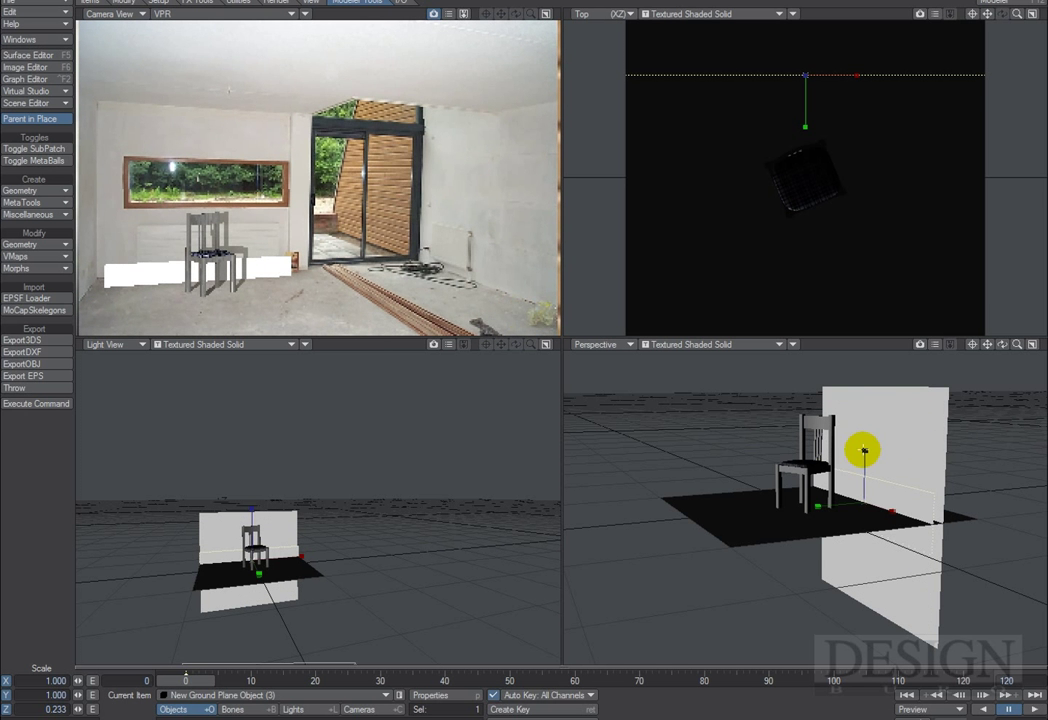
pyautogui.moveTo(523, 313); pyautogui.dragTo(523, 313)
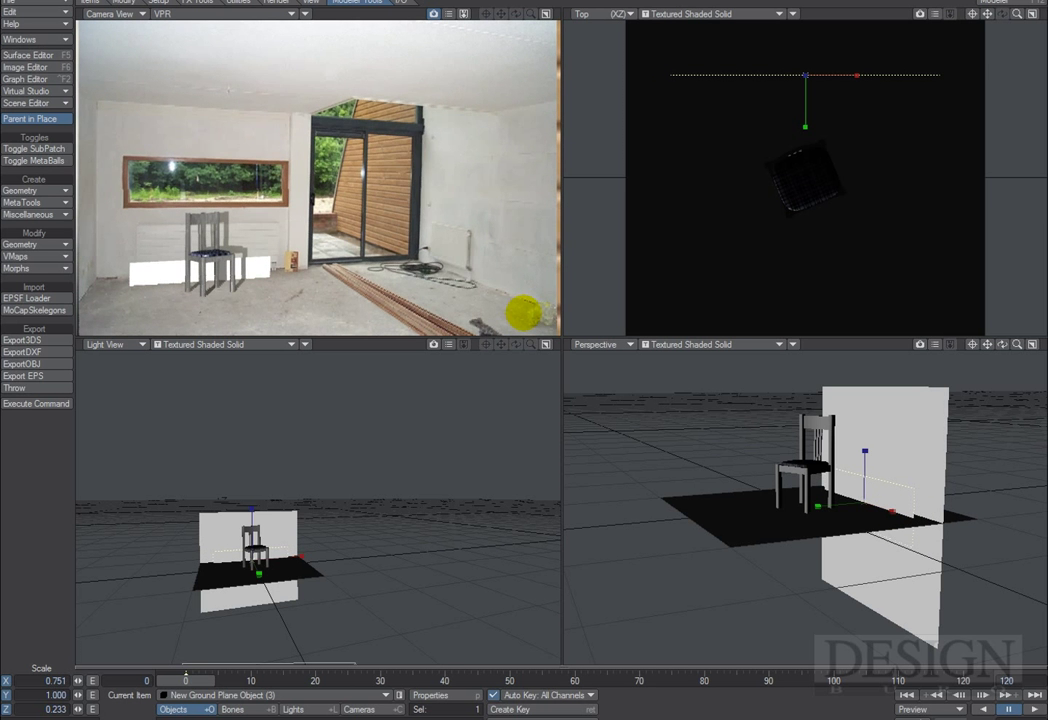
# Move the heating plane over the radiator in the photo, to about X 414 mm and Y 1.87 m.
pyautogui.press('t')
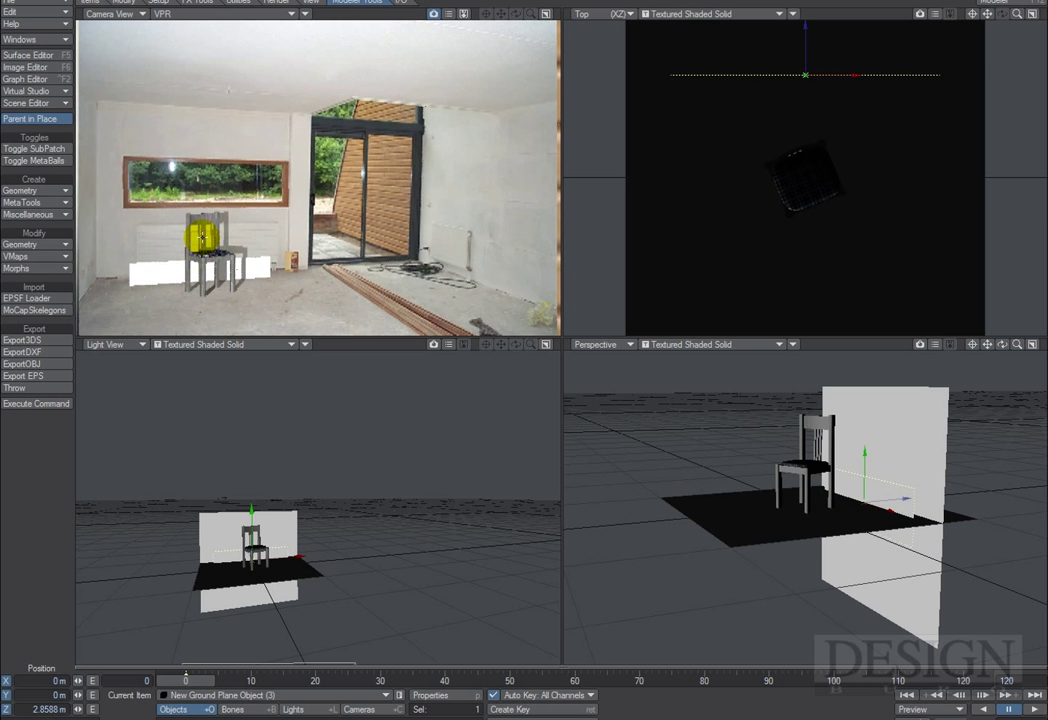
pyautogui.moveTo(865, 482); pyautogui.dragTo(861, 452)
pyautogui.moveTo(523, 313); pyautogui.dragTo(523, 312)
pyautogui.moveTo(866, 456)
pyautogui.mouseDown()
pyautogui.moveTo(871, 467)
pyautogui.moveTo(882, 461)
pyautogui.mouseUp()
pyautogui.moveTo(522, 312); pyautogui.dragTo(522, 312)
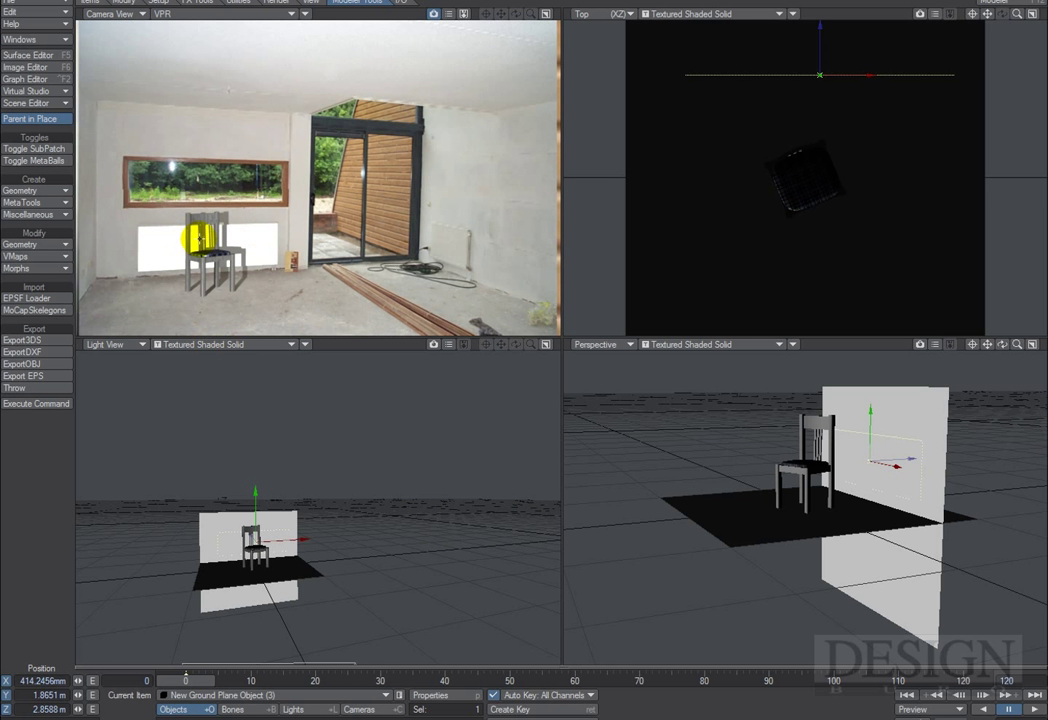
# Paste the copied shadow-catching surface onto the third ground plane object's heating surface and close the Surface Editor.
pyautogui.click(30, 55)
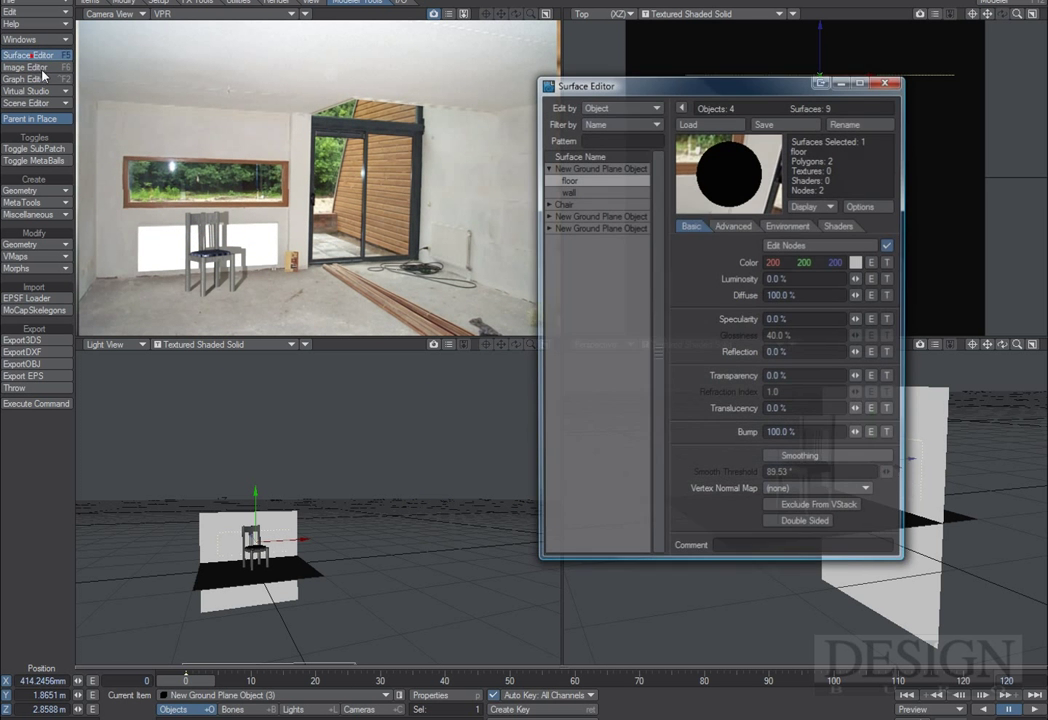
pyautogui.click(551, 230)
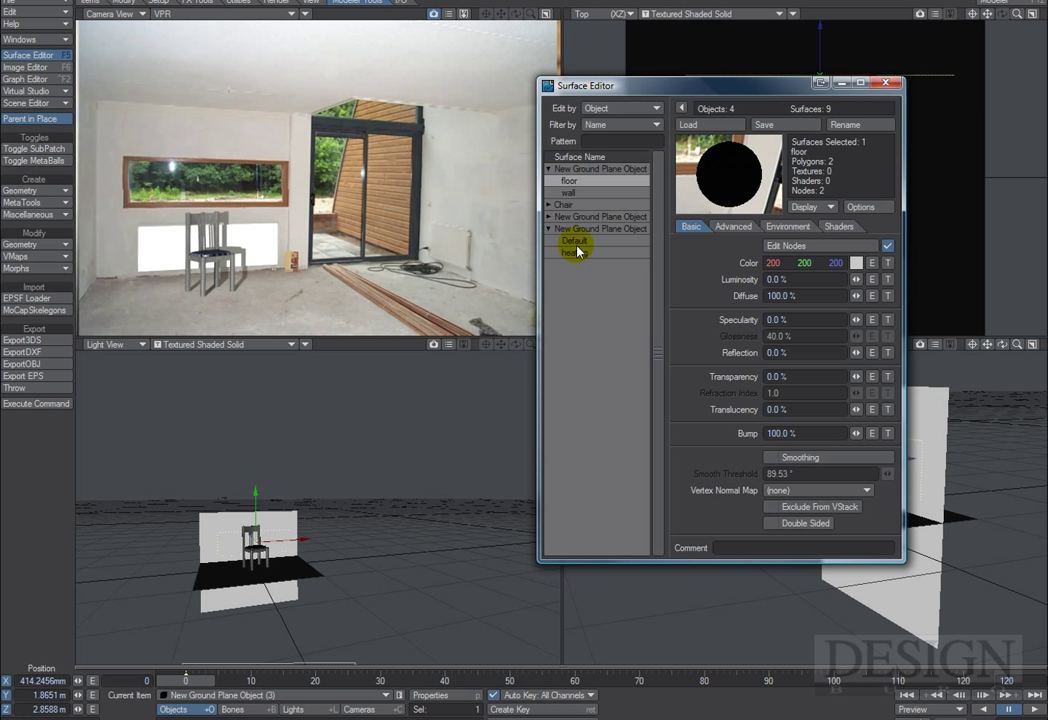
pyautogui.click(586, 256)
pyautogui.rightClick(586, 257)
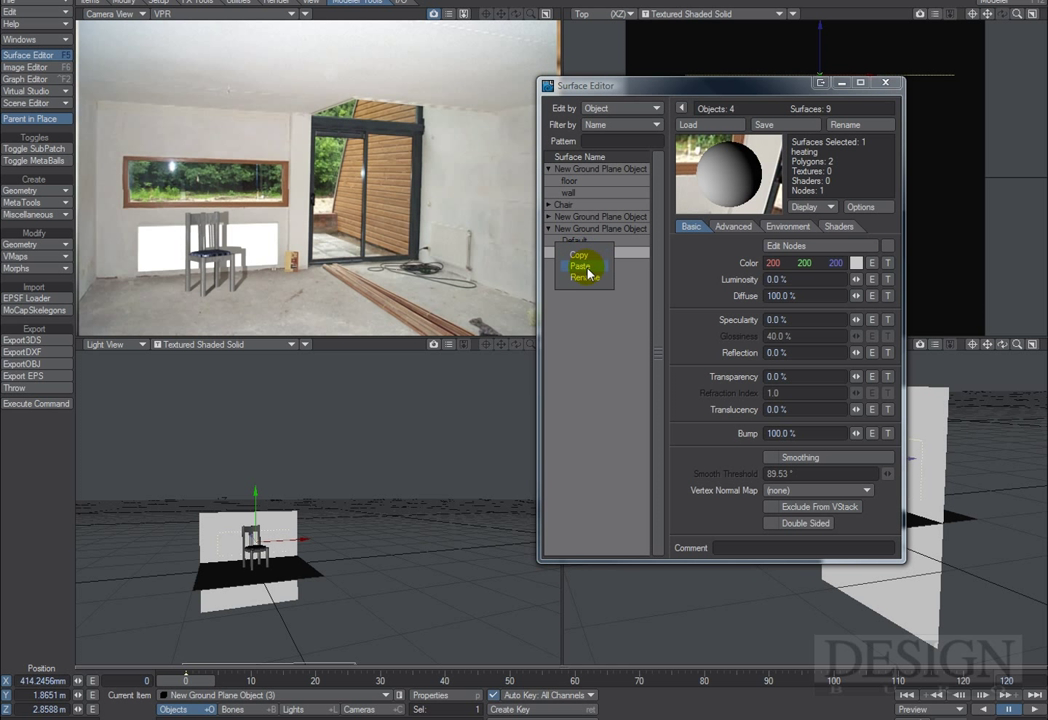
pyautogui.click(581, 266)
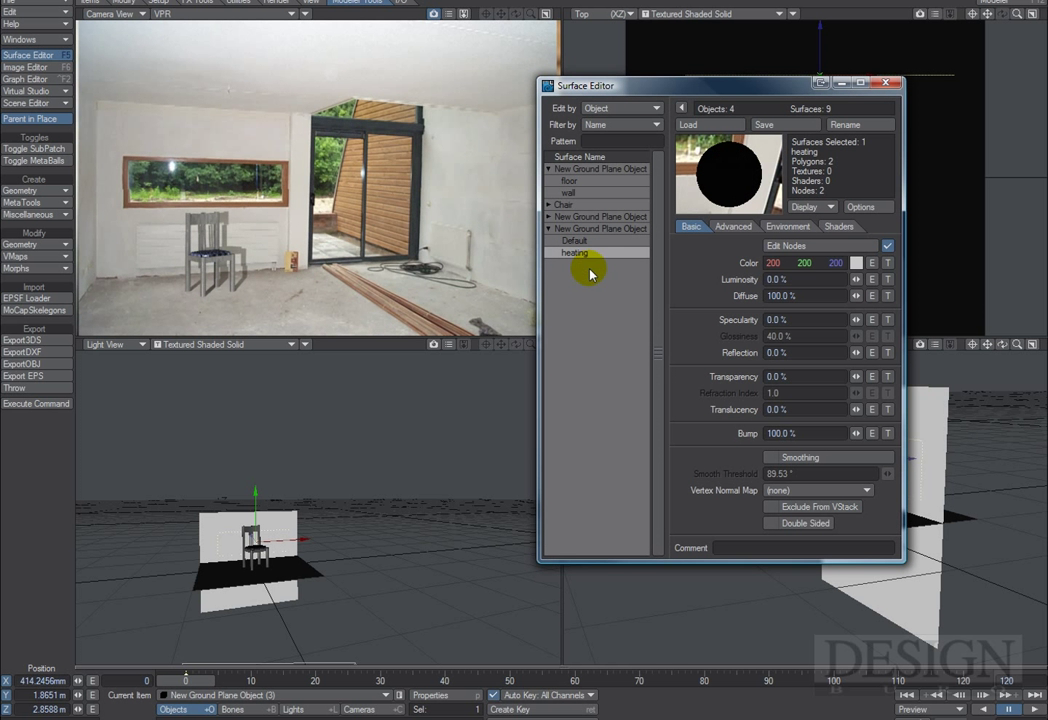
pyautogui.click(887, 83)
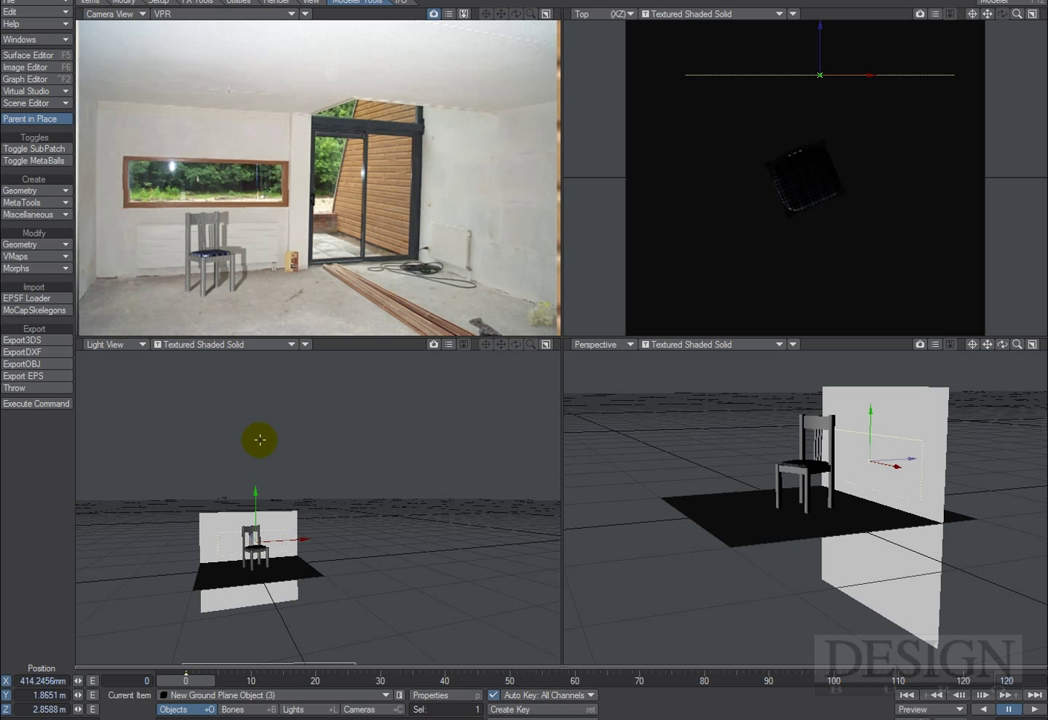
# Set the distant light's intensity to 5% in its properties.
pyautogui.click(330, 710)
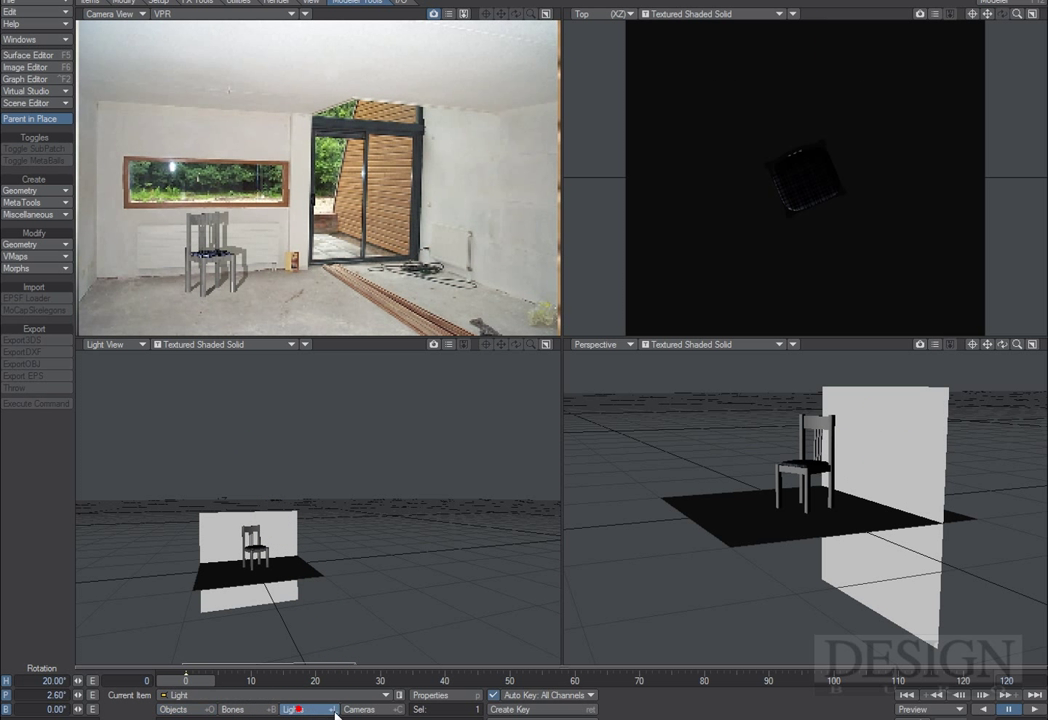
pyautogui.press('p')
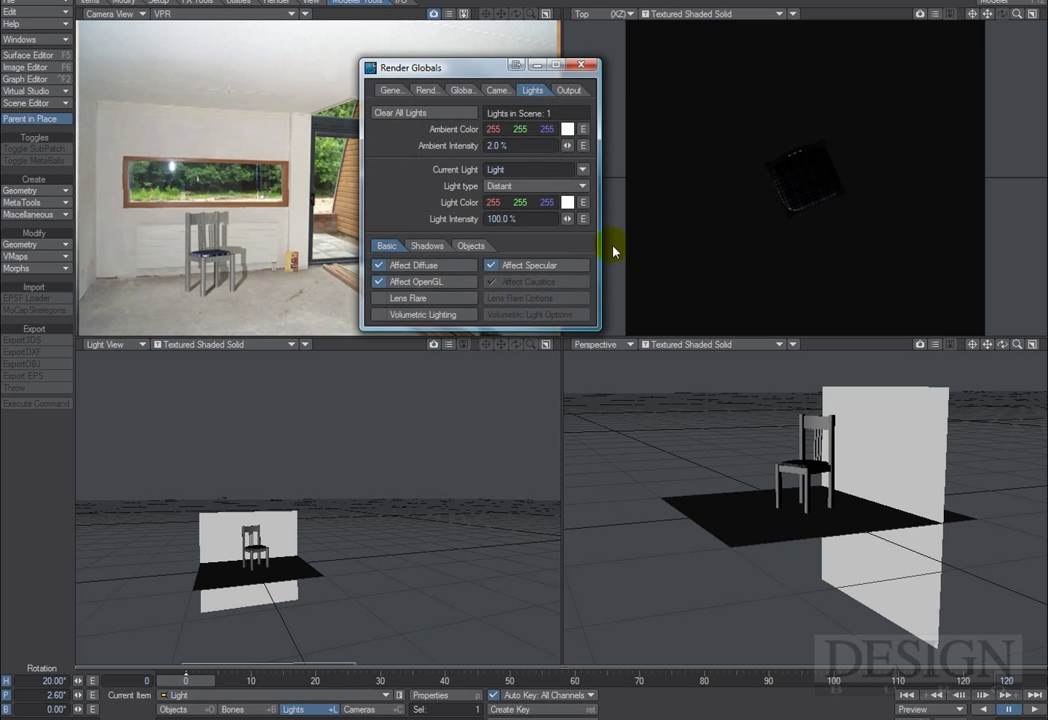
pyautogui.moveTo(473, 72); pyautogui.dragTo(616, 109)
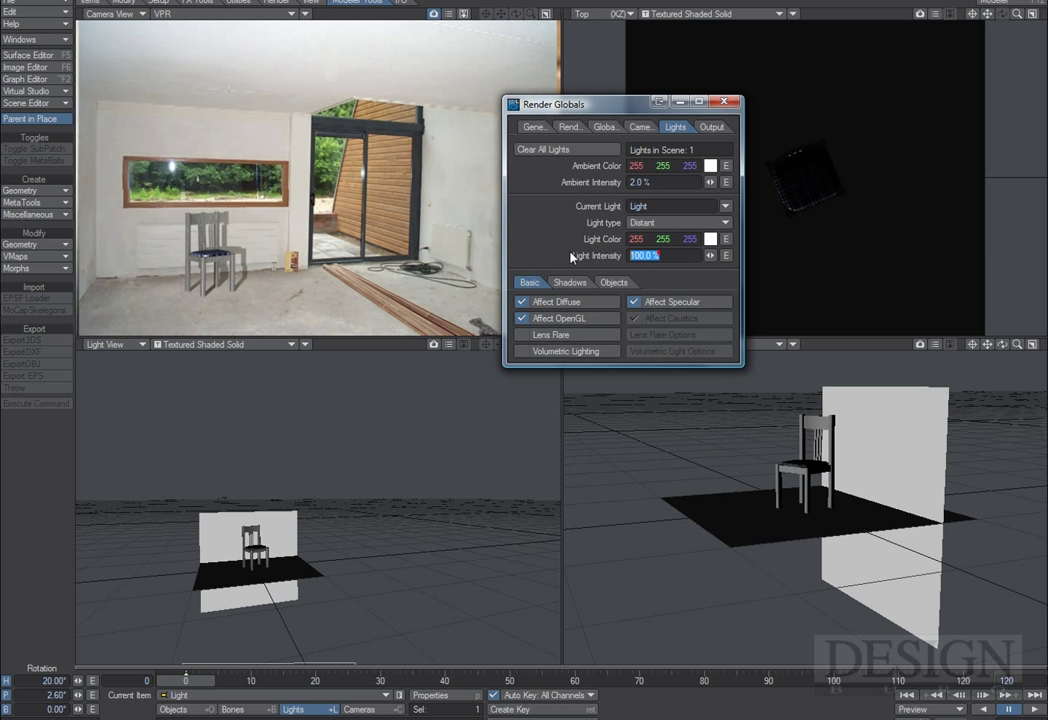
pyautogui.write('5')
pyautogui.press('Return')
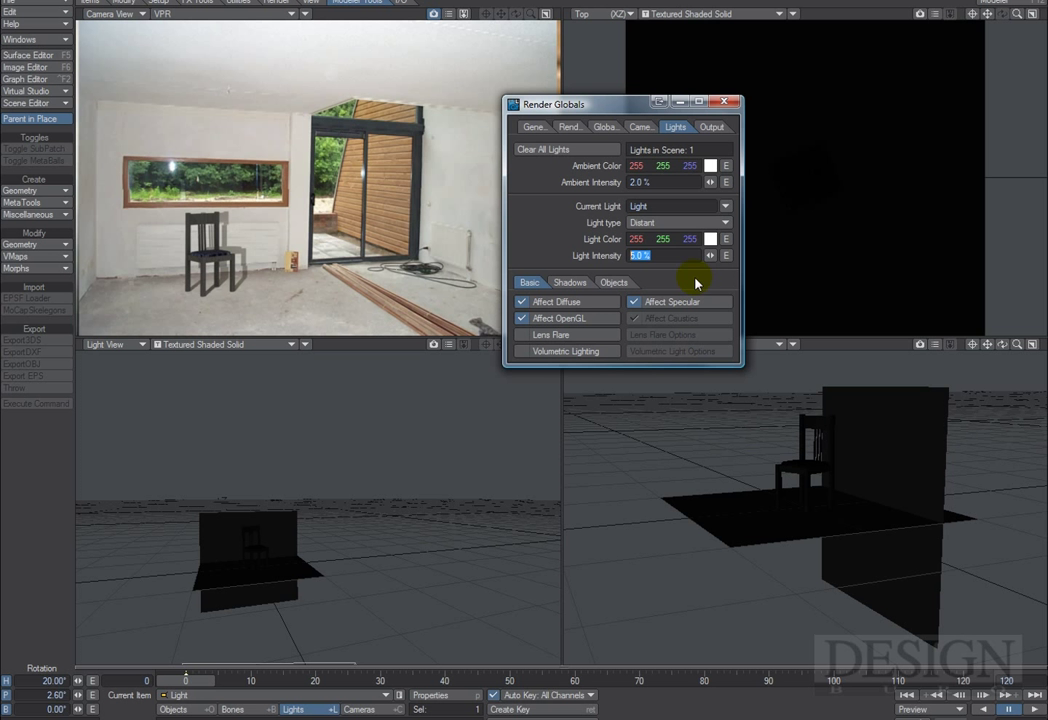
# Restore the distant light's original intensity and close the Render Globals window.
pyautogui.write('0')
pyautogui.press('Return')
pyautogui.moveTo(625, 103); pyautogui.dragTo(714, 101)
pyautogui.click(813, 101)
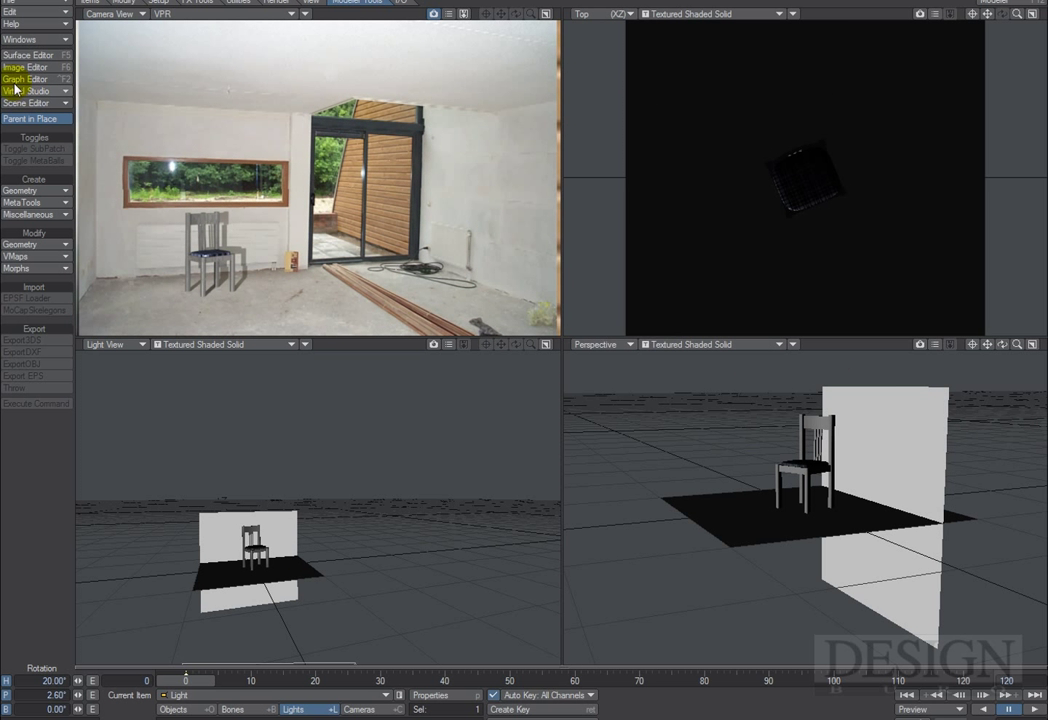
# Open the Shadow Catcher node's settings for the third ground plane object's heating surface and move the window clear of the nodes.
pyautogui.click(26, 55)
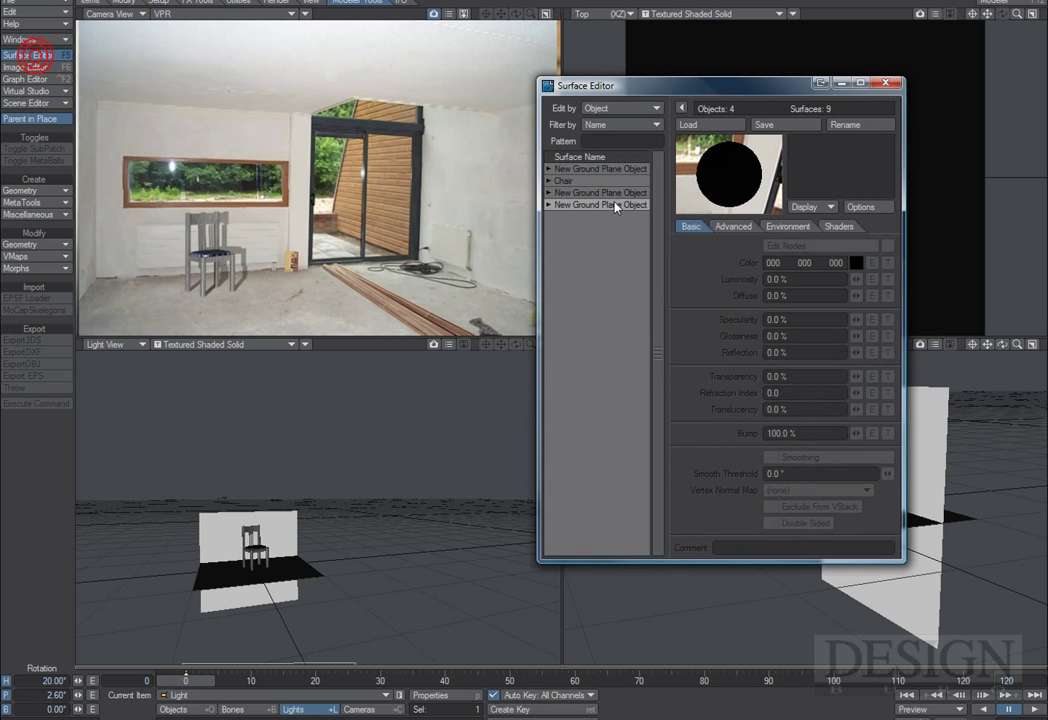
pyautogui.click(548, 193)
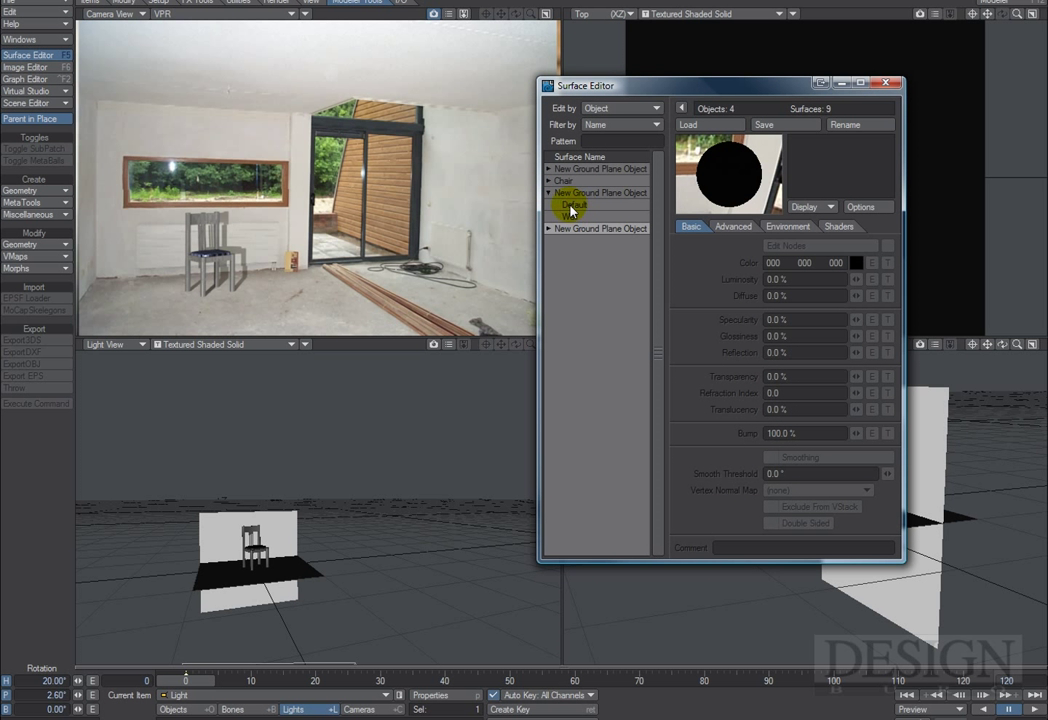
pyautogui.click(548, 229)
pyautogui.click(565, 253)
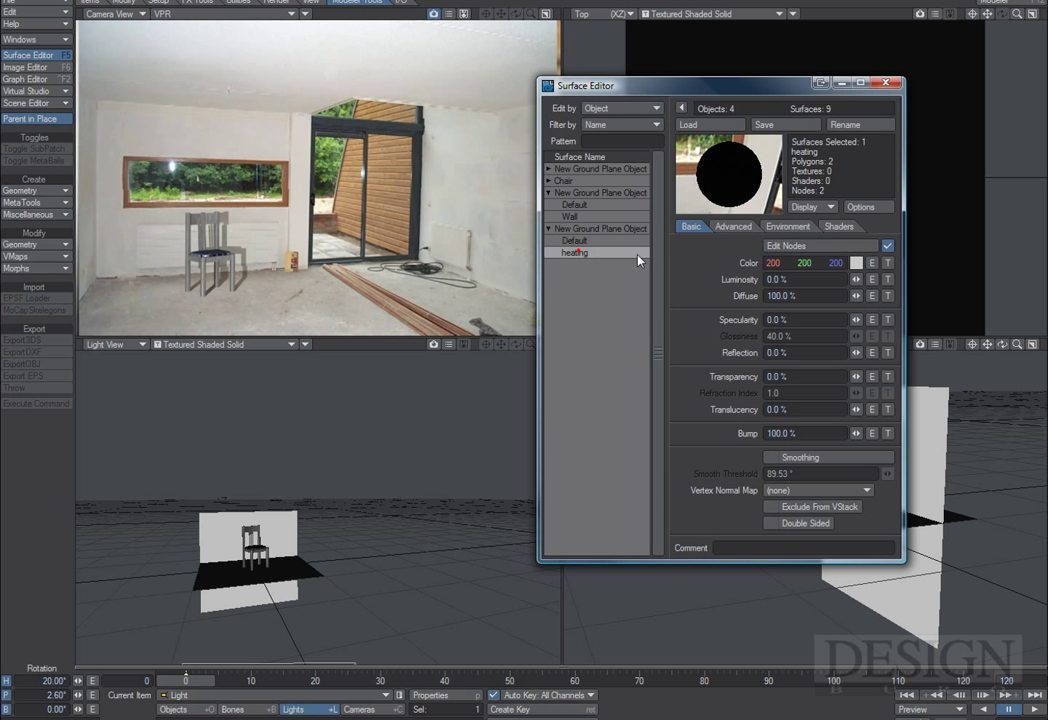
pyautogui.click(800, 245)
pyautogui.doubleClick(793, 180)
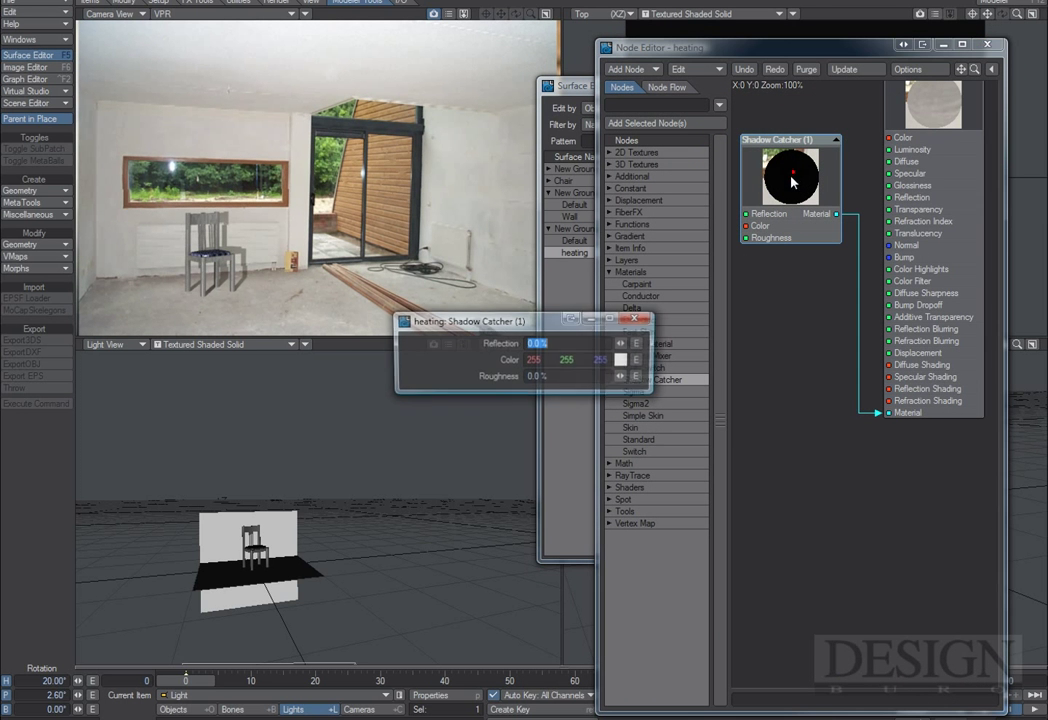
pyautogui.moveTo(521, 321); pyautogui.dragTo(825, 485)
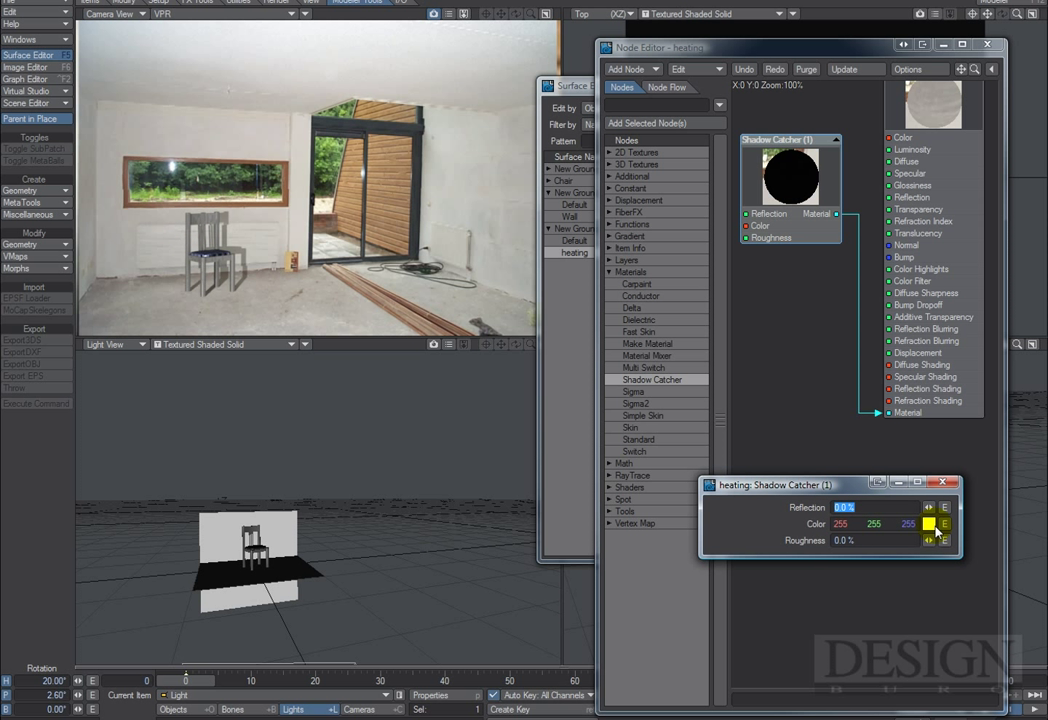
# Set the heating surface's Shadow Catcher reflection to 5% and roughness to 10%, and close its settings, the Node Editor and the Surface Editor.
pyautogui.write('5')
pyautogui.press('Tab')
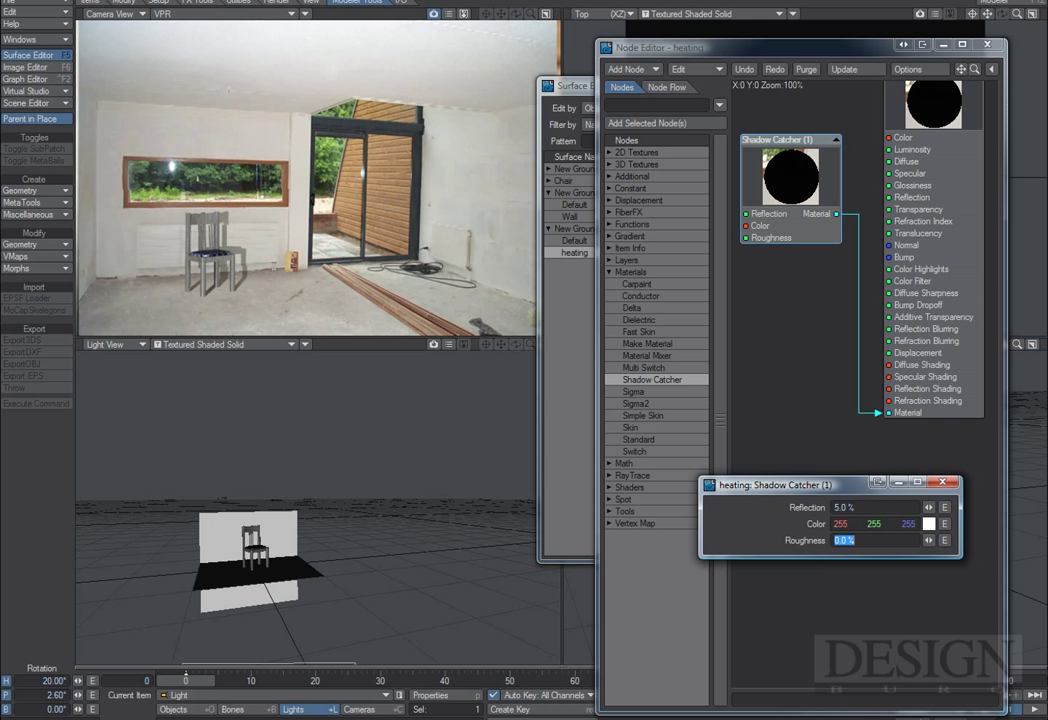
pyautogui.write('10')
pyautogui.press('Tab')
pyautogui.click(945, 485)
pyautogui.click(990, 44)
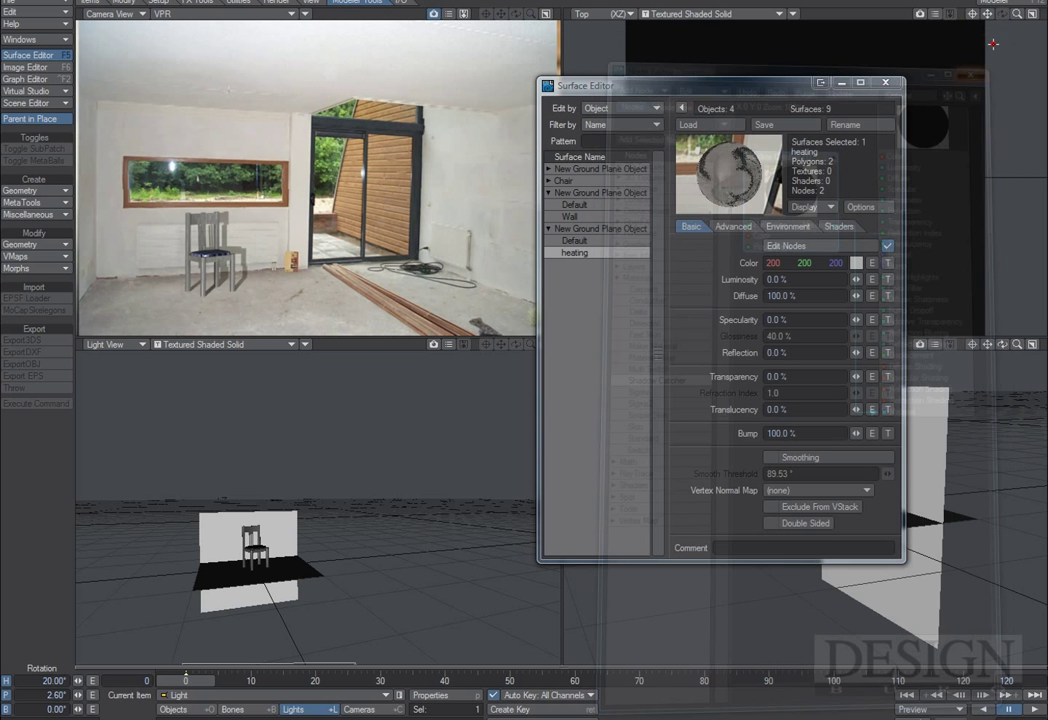
pyautogui.click(885, 82)
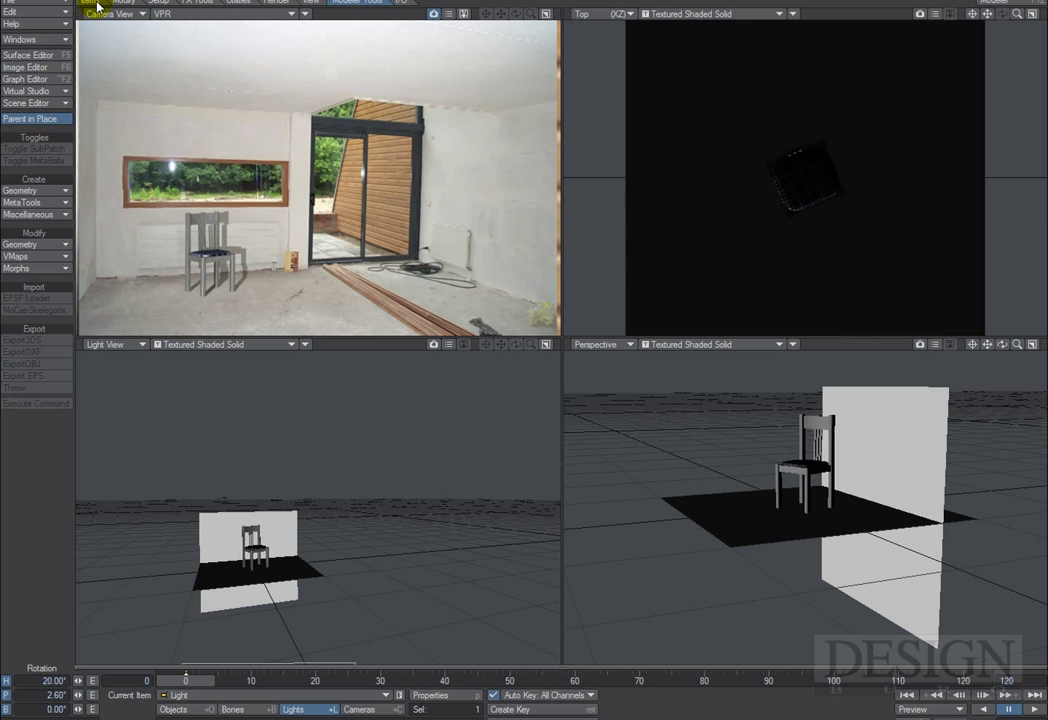
# Render the current frame, dismiss the render status once it completes, and reposition the rendered image window for inspection.
pyautogui.click(289, 6)
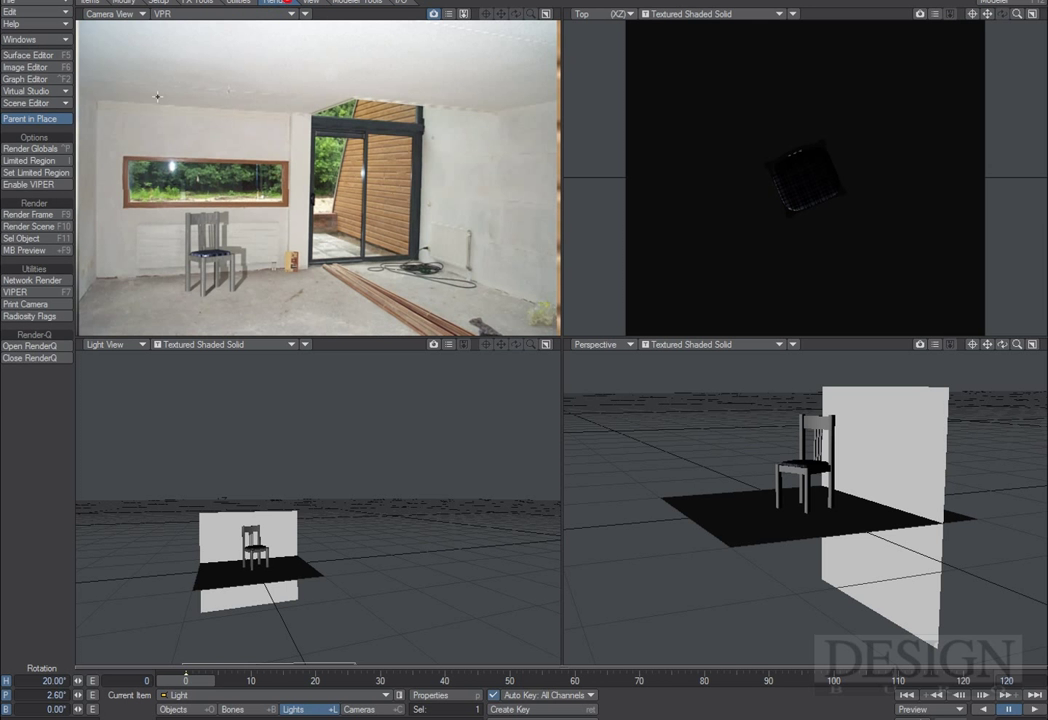
pyautogui.click(30, 214)
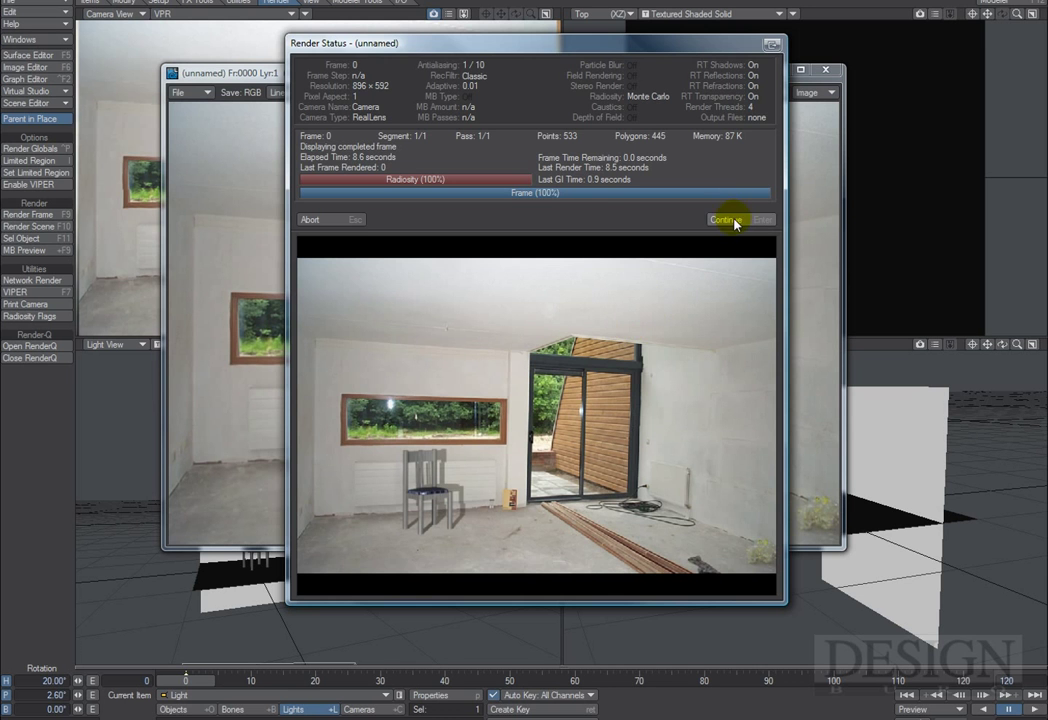
pyautogui.click(735, 222)
pyautogui.moveTo(461, 75); pyautogui.dragTo(561, 119)
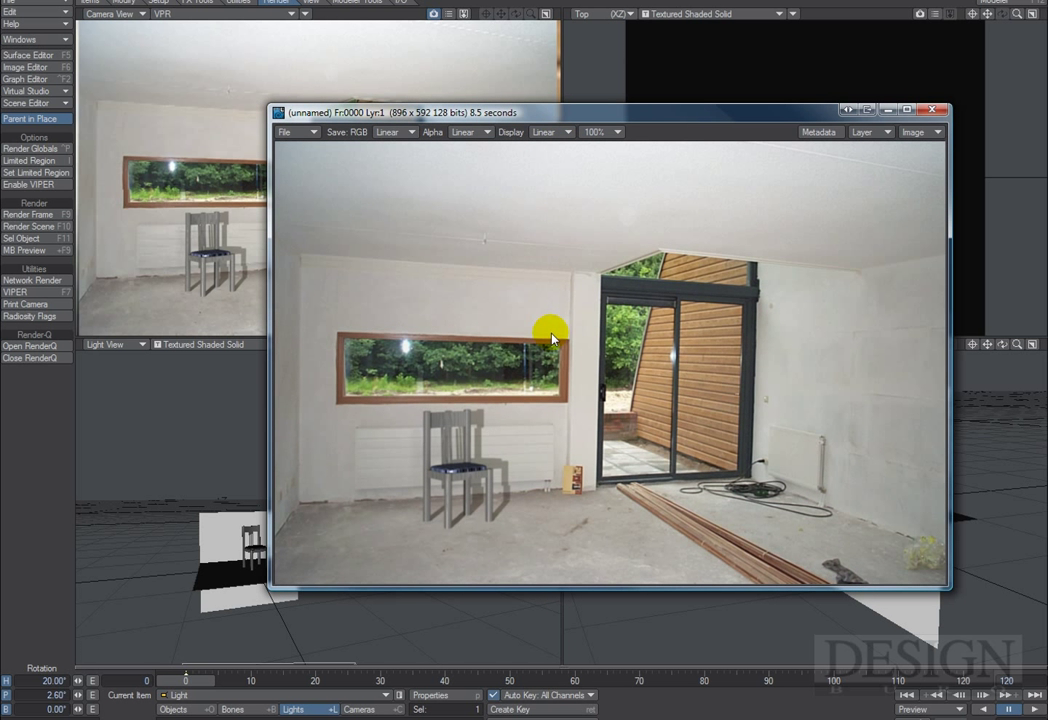